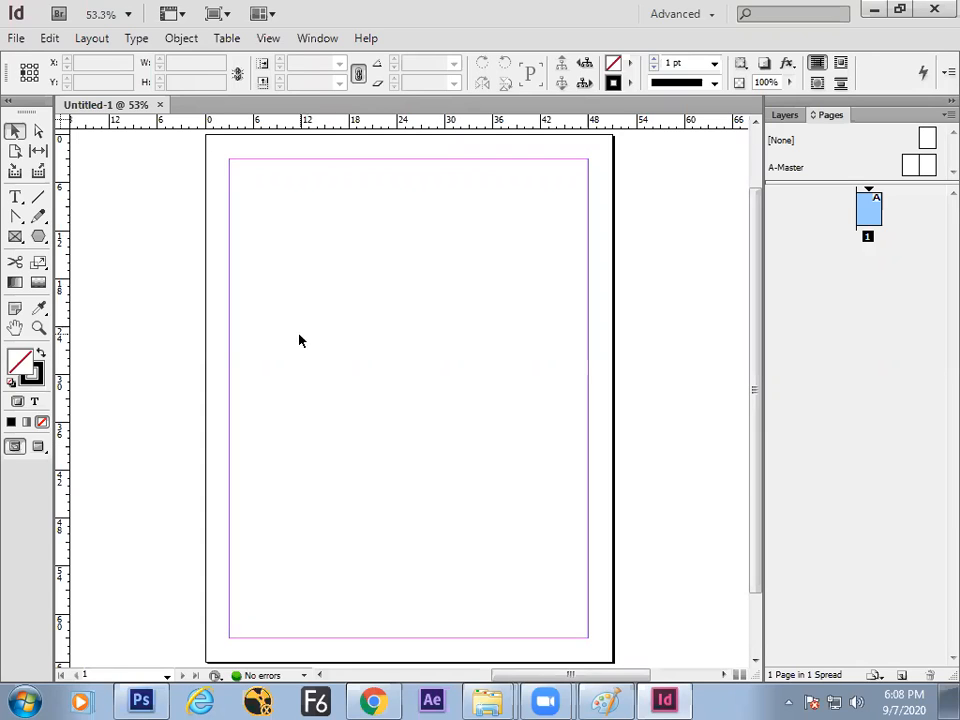
Step: Switch to Paint and clear the whole canvas of its old handwritten notes
click(605, 700)
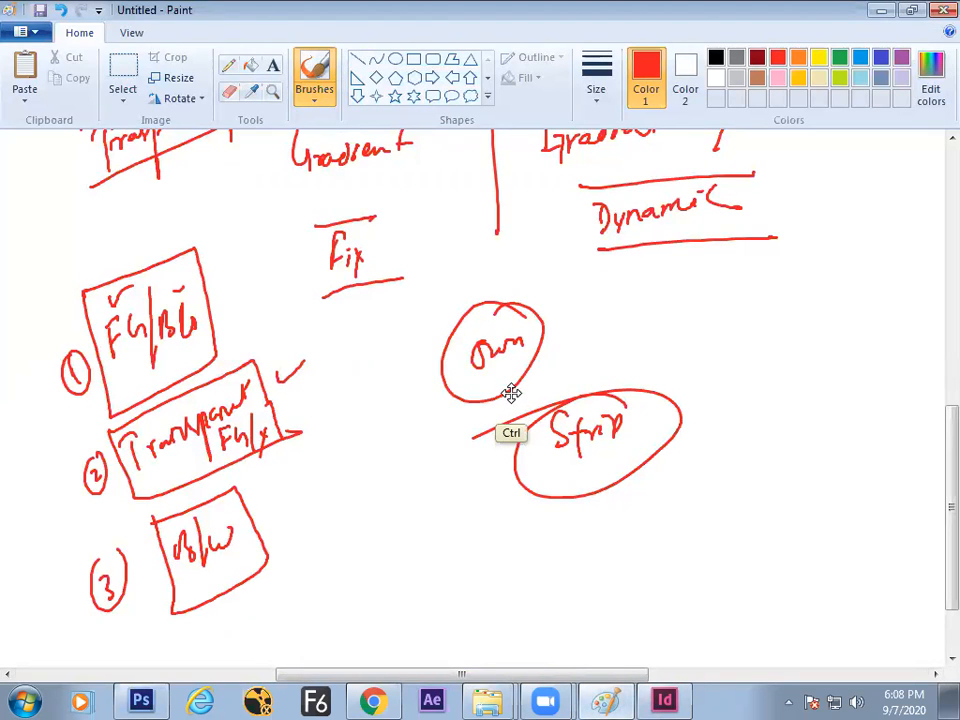
key(ctrl+a)
key(Delete)
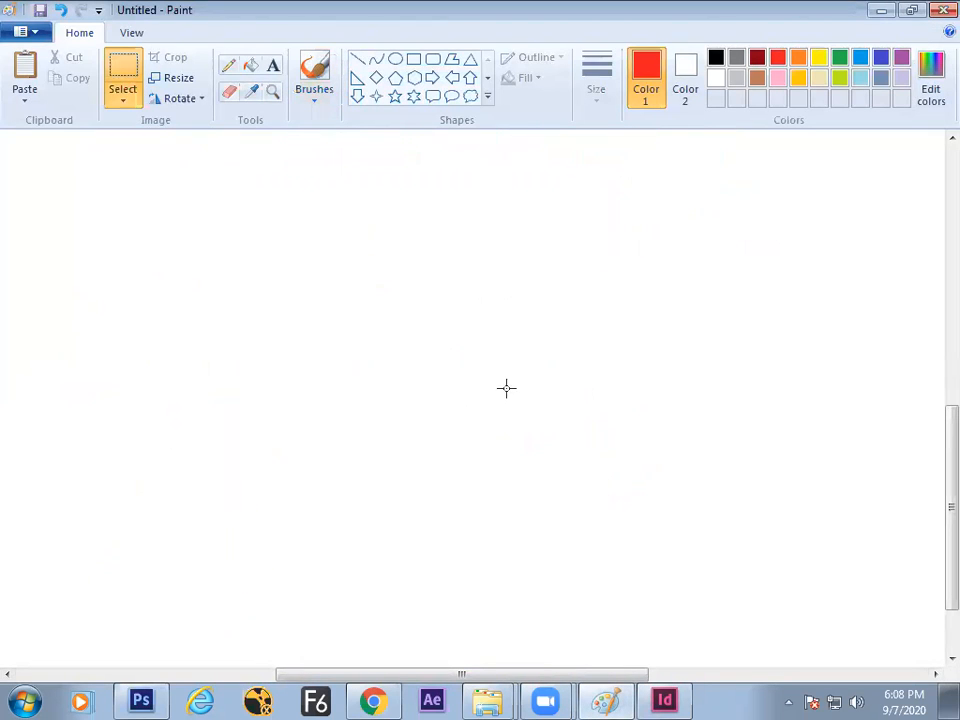
Step: Zoom the blank canvas out from its current magnification and activate the Brush for handwriting
click(131, 32)
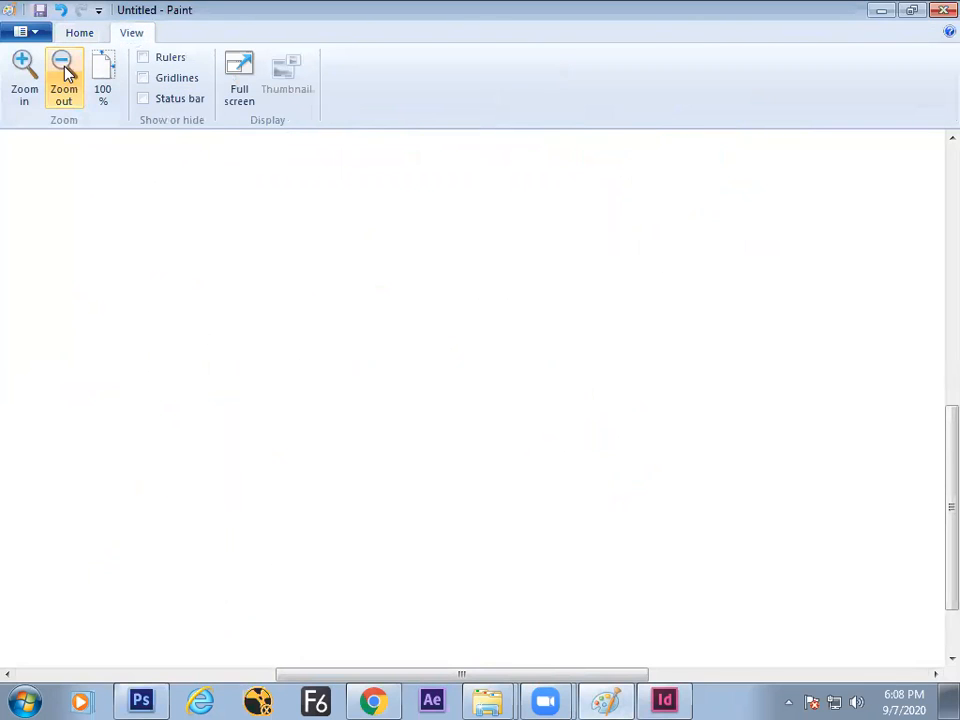
click(63, 70)
click(63, 68)
click(24, 74)
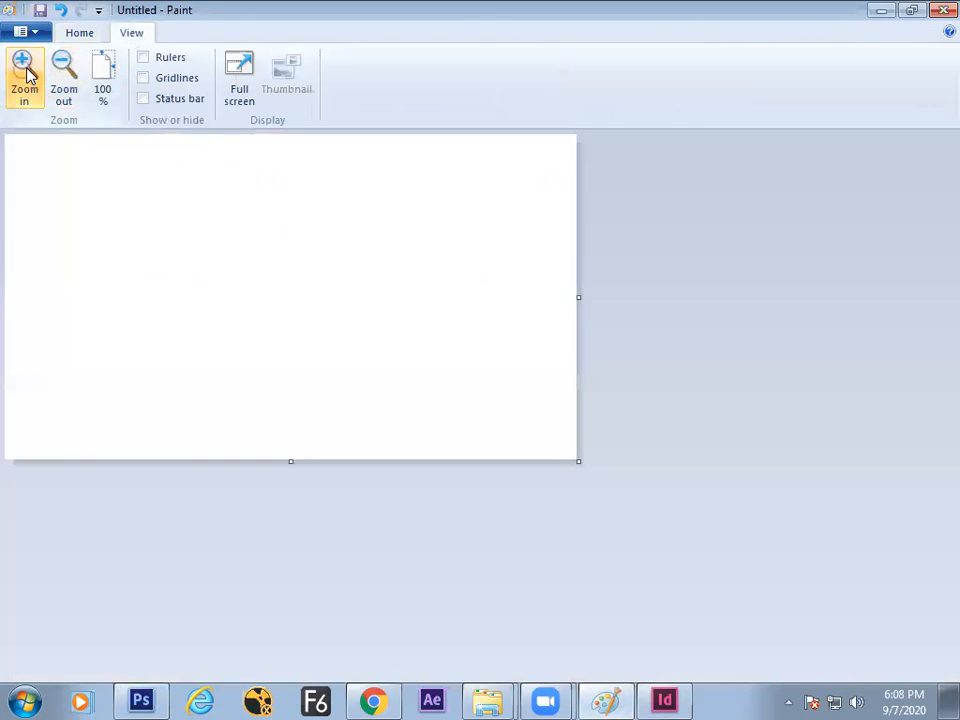
click(24, 74)
click(60, 70)
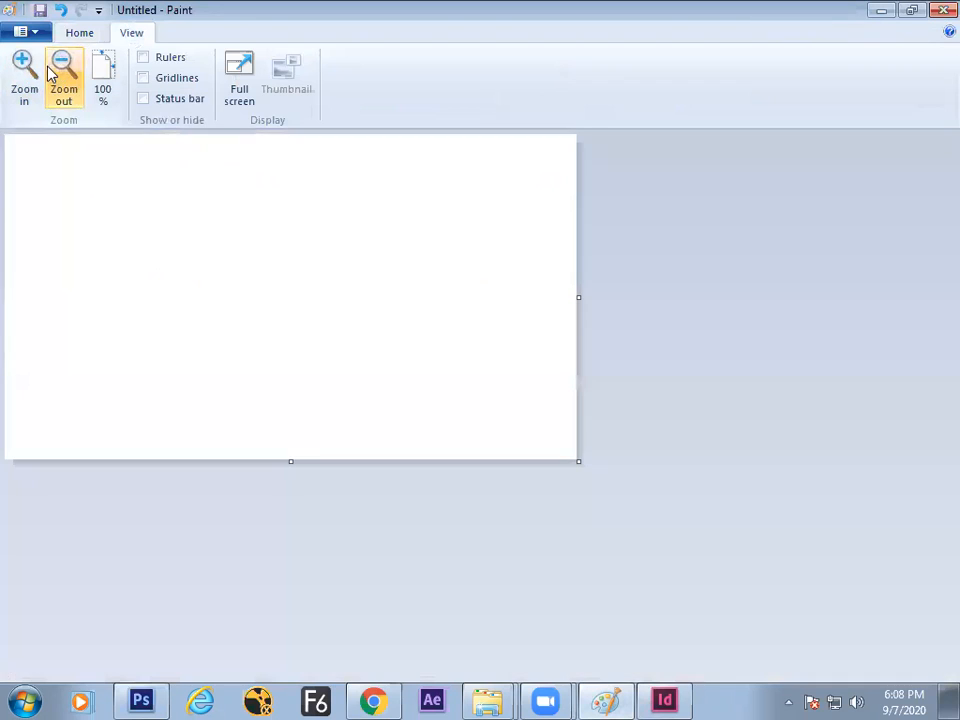
click(88, 36)
click(131, 33)
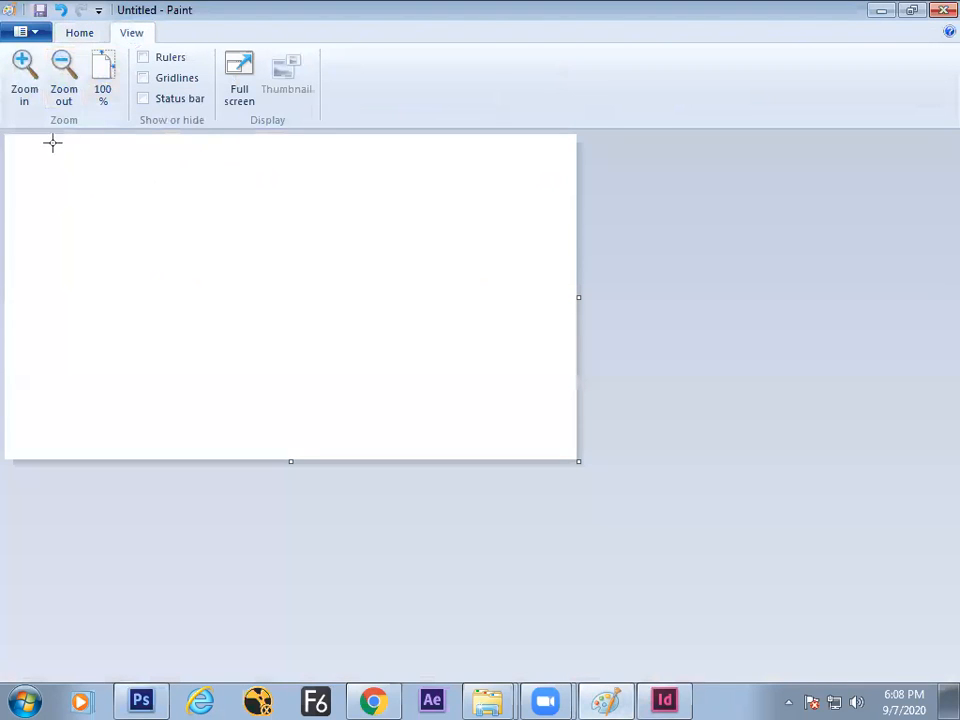
click(77, 35)
click(315, 82)
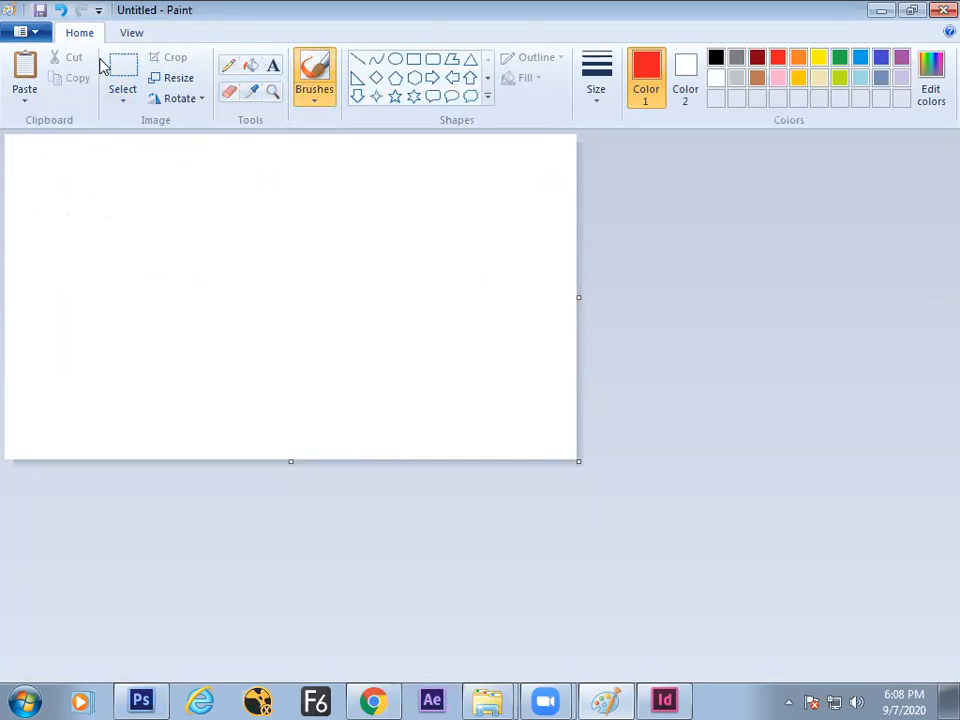
click(128, 36)
click(23, 66)
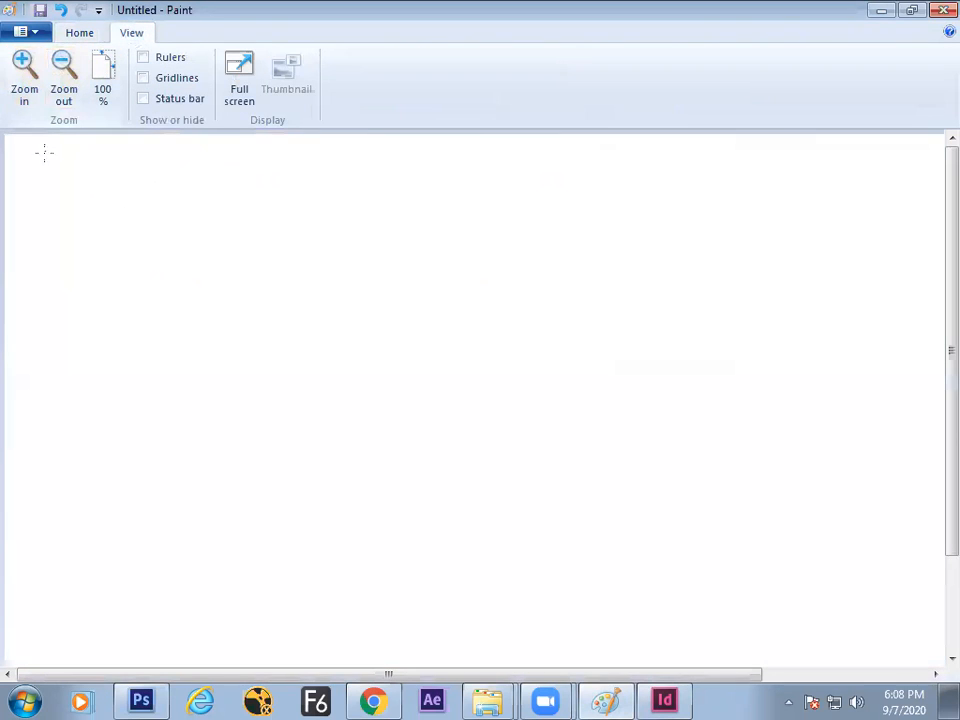
Step: Handwrite the date 7-9-2020 in red near the canvas's upper-left corner, with a line above and below it
mouse_move(33, 235)
mouse_down()
mouse_move(33, 258)
mouse_move(63, 222)
mouse_move(61, 241)
mouse_up()
key(ctrl+z)
mouse_move(73, 231)
mouse_down()
mouse_move(103, 199)
mouse_move(119, 199)
mouse_up()
drag(126, 184, 125, 185)
drag(63, 258, 137, 203)
drag(47, 212, 112, 178)
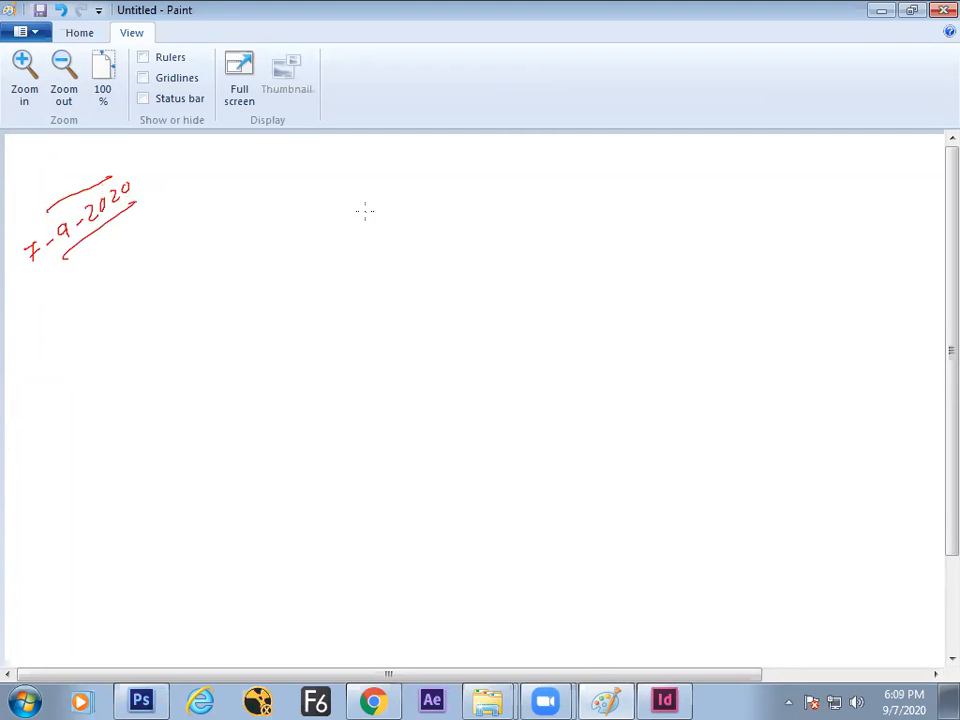
Step: Handwrite the heading FRAME beside the date on the Paint canvas and draw a box around it
key(alt+Tab)
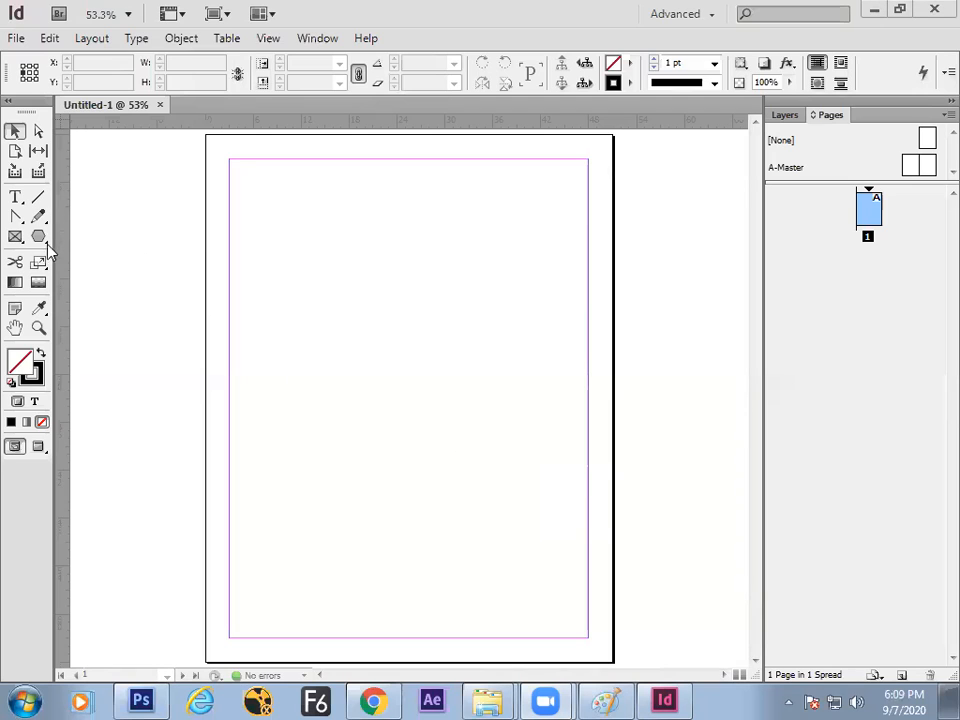
click(604, 700)
drag(226, 225, 221, 255)
mouse_move(225, 225)
mouse_down()
mouse_move(233, 221)
mouse_move(233, 238)
mouse_up()
drag(246, 222, 246, 243)
mouse_move(245, 222)
mouse_down()
mouse_move(245, 232)
mouse_move(292, 212)
mouse_move(300, 226)
mouse_up()
mouse_move(303, 204)
mouse_down()
mouse_move(208, 212)
mouse_move(208, 272)
mouse_move(305, 248)
mouse_move(309, 205)
mouse_up()
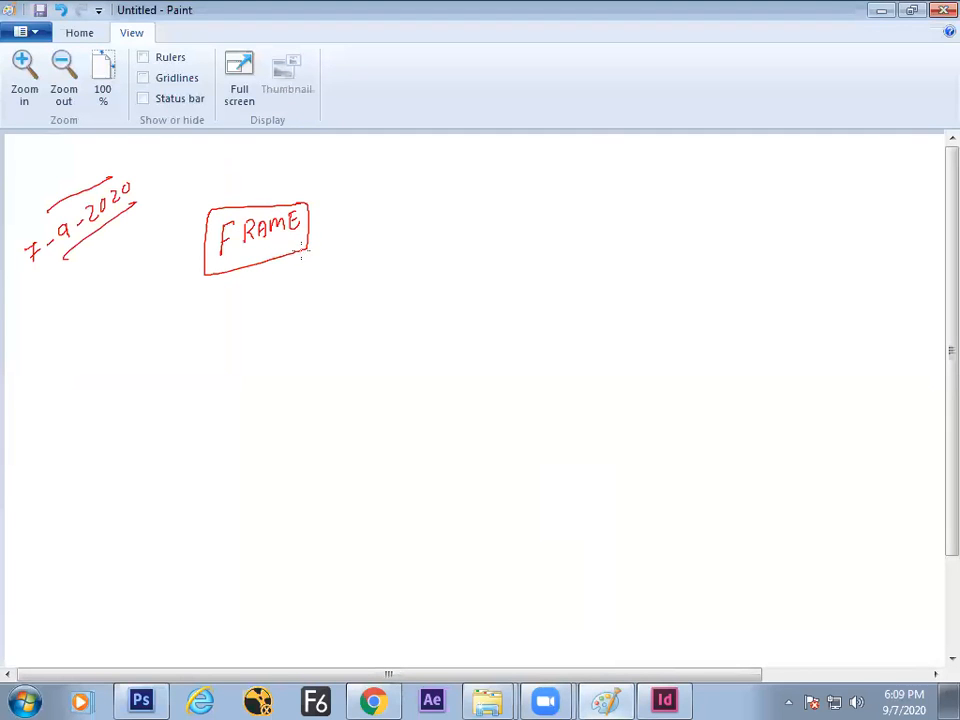
Step: Look up the Rectangle Frame Tool's shortcut in InDesign and note a circled F beside the FRAME heading in Paint
key(alt+Tab)
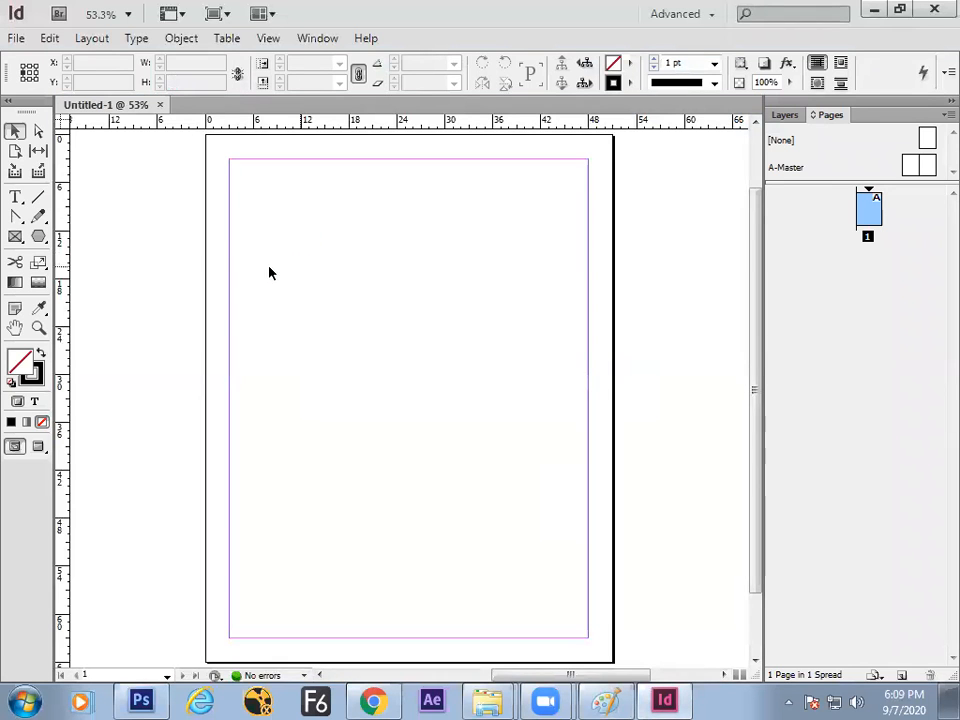
click(15, 237)
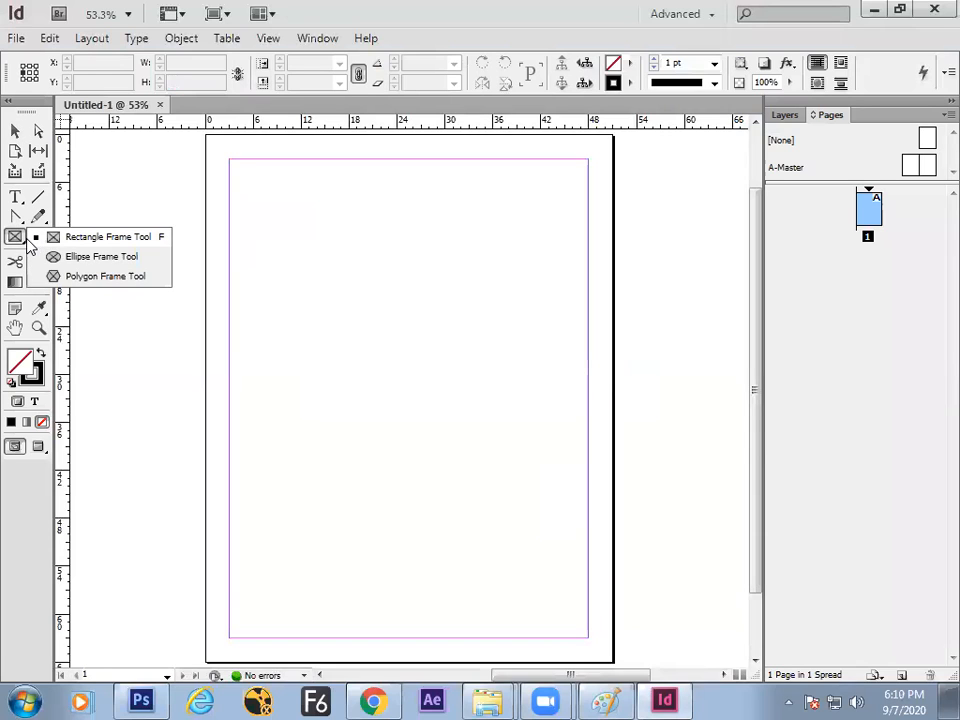
key(alt+Tab)
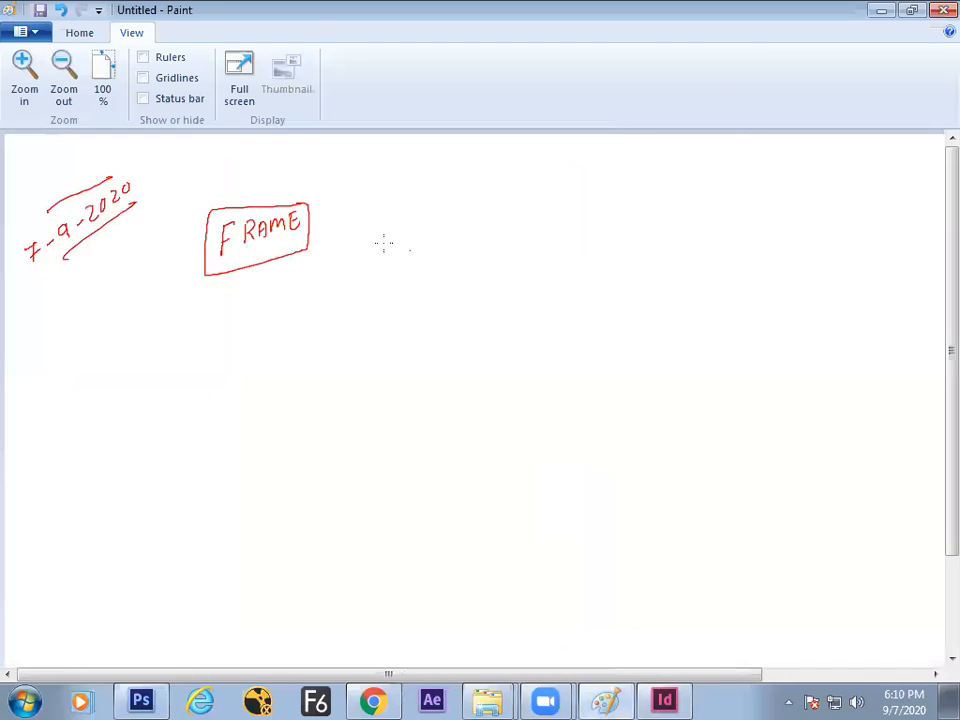
mouse_move(331, 213)
mouse_down()
mouse_move(341, 208)
mouse_move(341, 221)
mouse_up()
mouse_move(337, 197)
mouse_down()
mouse_move(318, 238)
mouse_move(340, 244)
mouse_move(340, 196)
mouse_up()
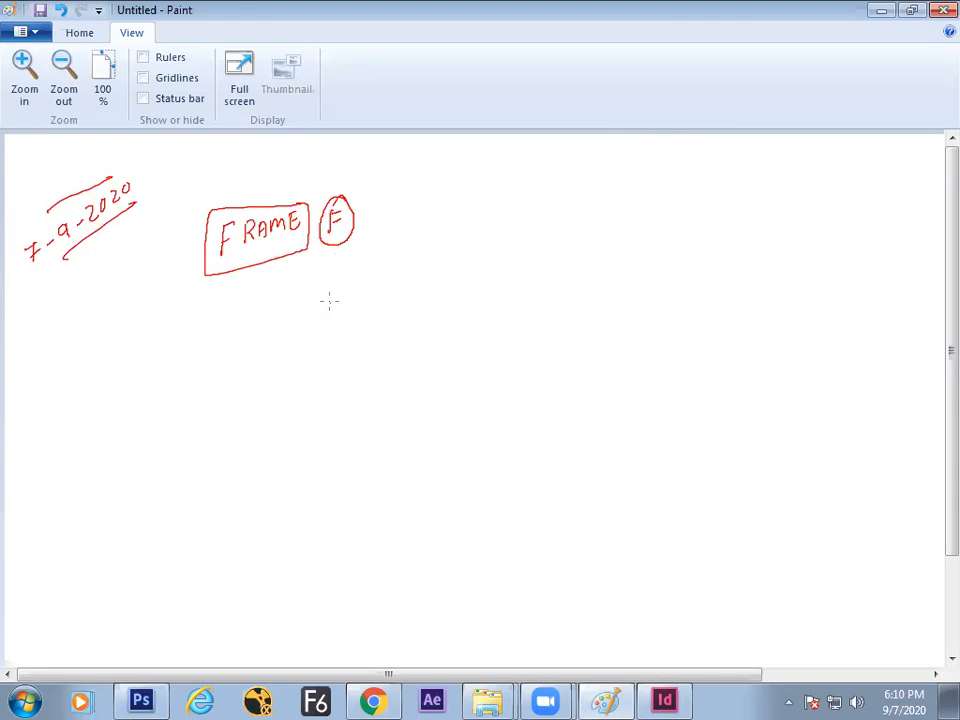
Step: Draw a branching arrow from FRAME to a boxed list of Color, Text and Image, and add a check mark above FRAME
mouse_move(287, 258)
mouse_down()
mouse_move(286, 317)
mouse_move(357, 300)
mouse_move(359, 356)
mouse_move(392, 352)
mouse_up()
drag(343, 290, 343, 305)
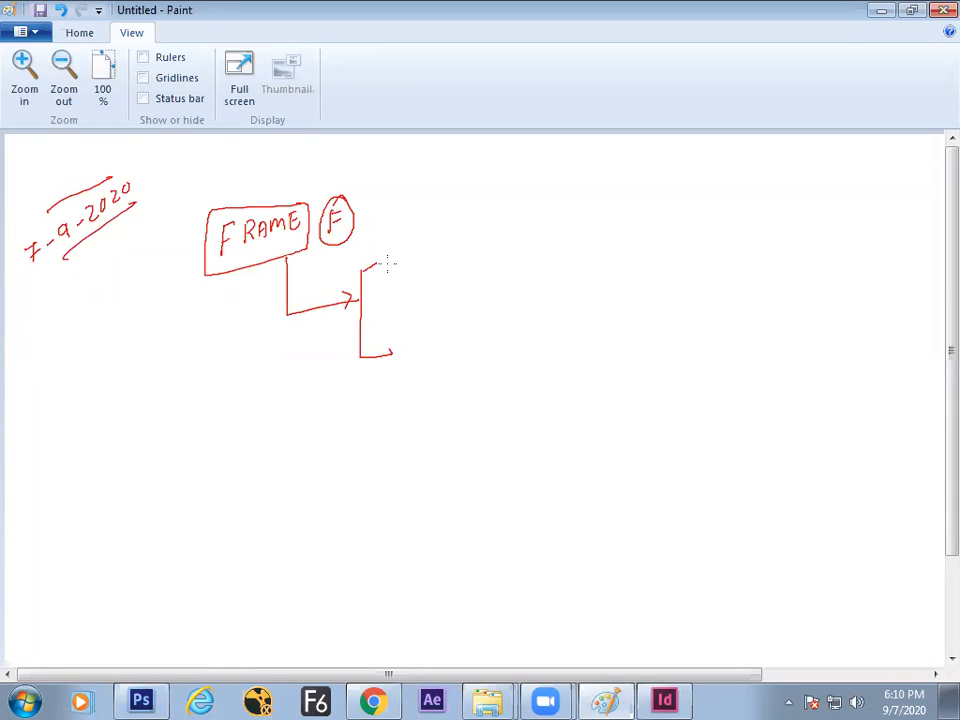
mouse_move(392, 247)
mouse_down()
mouse_move(385, 258)
mouse_move(431, 246)
mouse_up()
mouse_move(366, 313)
mouse_down()
mouse_move(416, 300)
mouse_move(436, 282)
mouse_move(447, 290)
mouse_up()
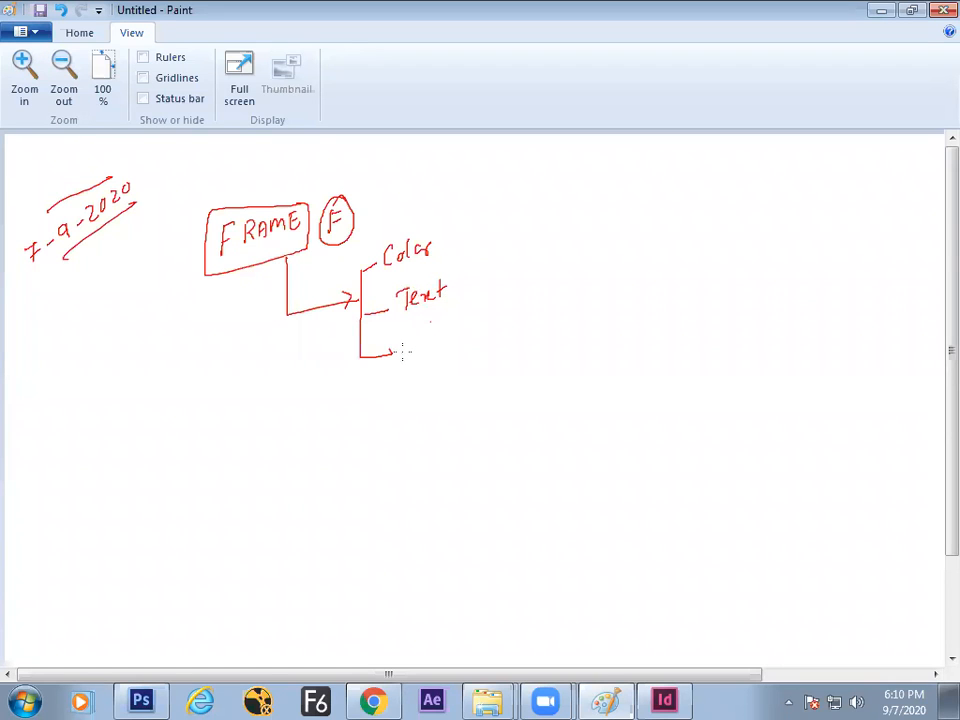
mouse_move(403, 350)
mouse_down()
mouse_move(455, 344)
mouse_move(454, 332)
mouse_move(453, 365)
mouse_move(472, 335)
mouse_up()
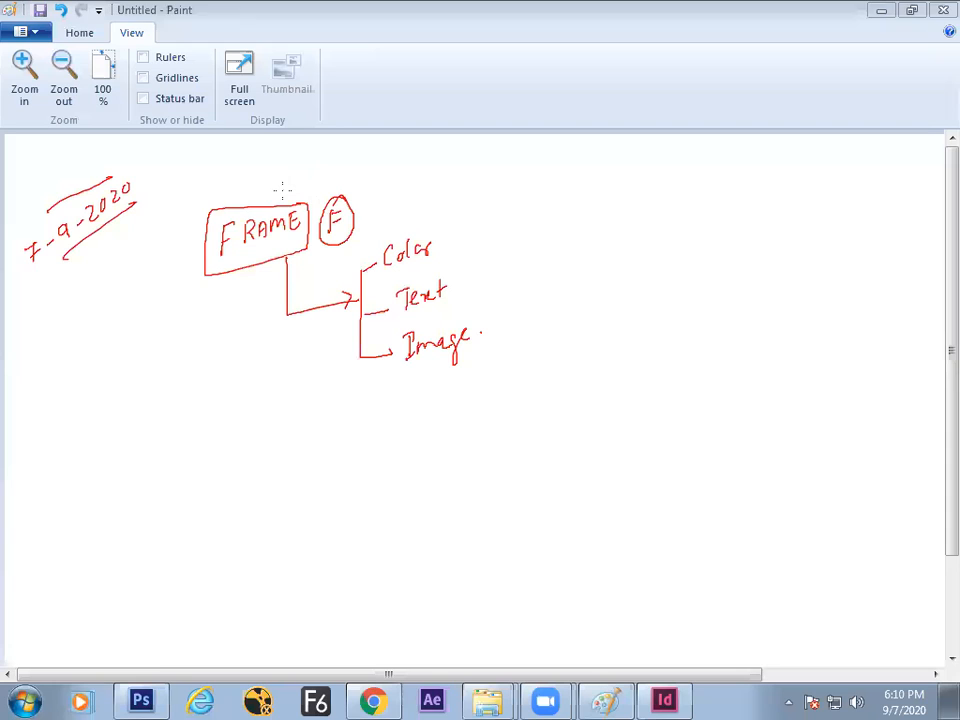
mouse_move(280, 185)
mouse_down()
mouse_move(308, 184)
mouse_move(329, 168)
mouse_up()
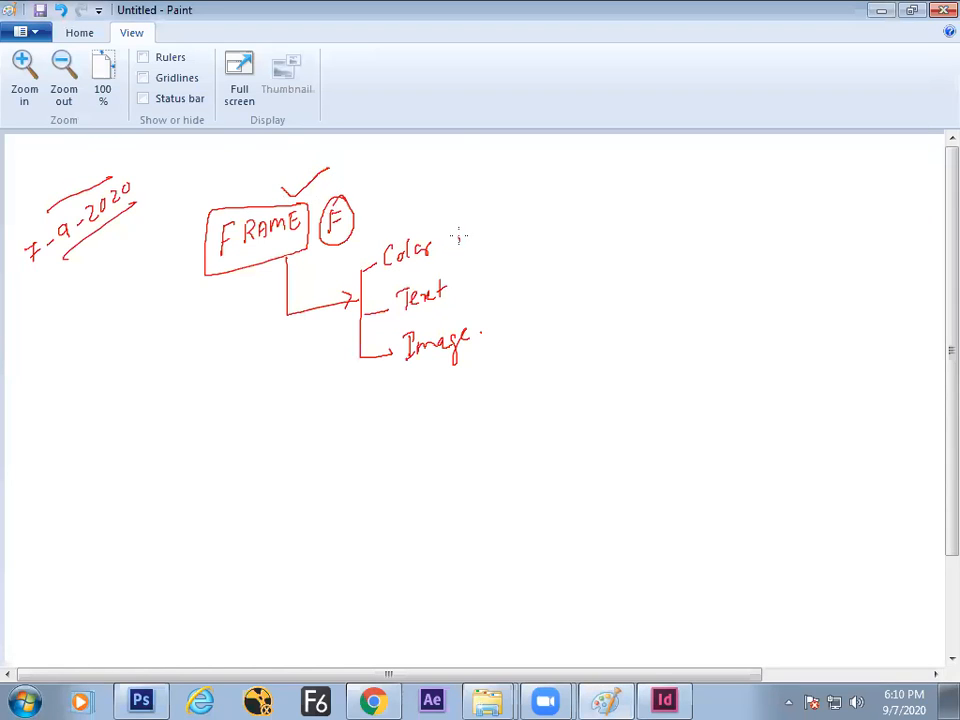
mouse_move(461, 233)
mouse_down()
mouse_move(474, 372)
mouse_move(369, 381)
mouse_move(349, 339)
mouse_move(356, 257)
mouse_move(454, 222)
mouse_move(461, 229)
mouse_up()
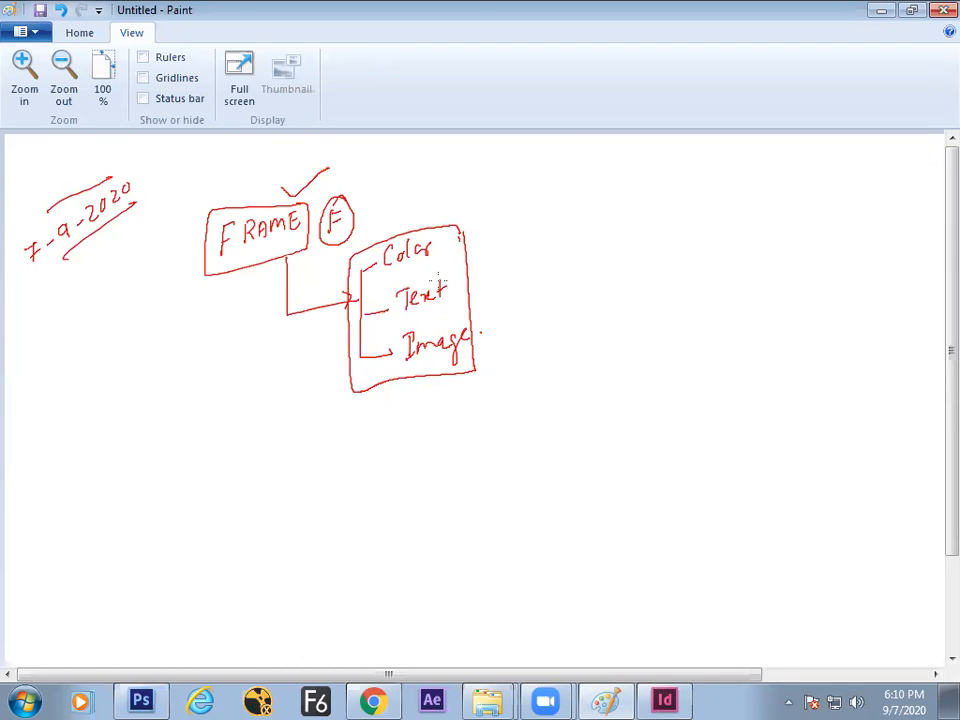
Step: Switch to InDesign and draw a rectangle frame about 43p1.5 wide and 8p6 high just below the top margin
key(alt+Tab)
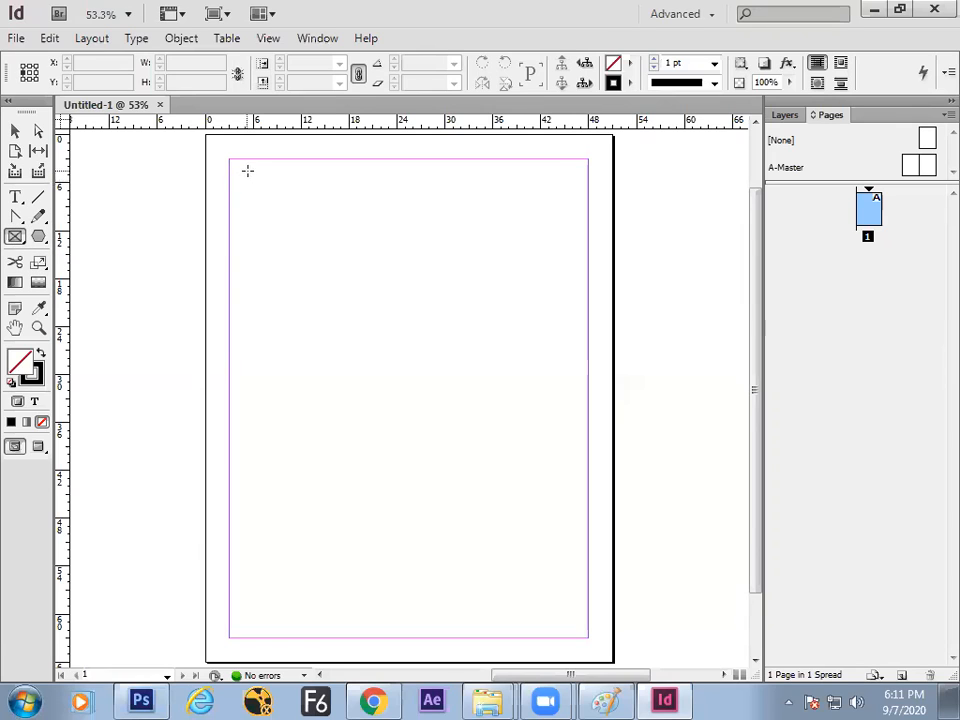
drag(15, 237, 80, 240)
drag(236, 166, 580, 232)
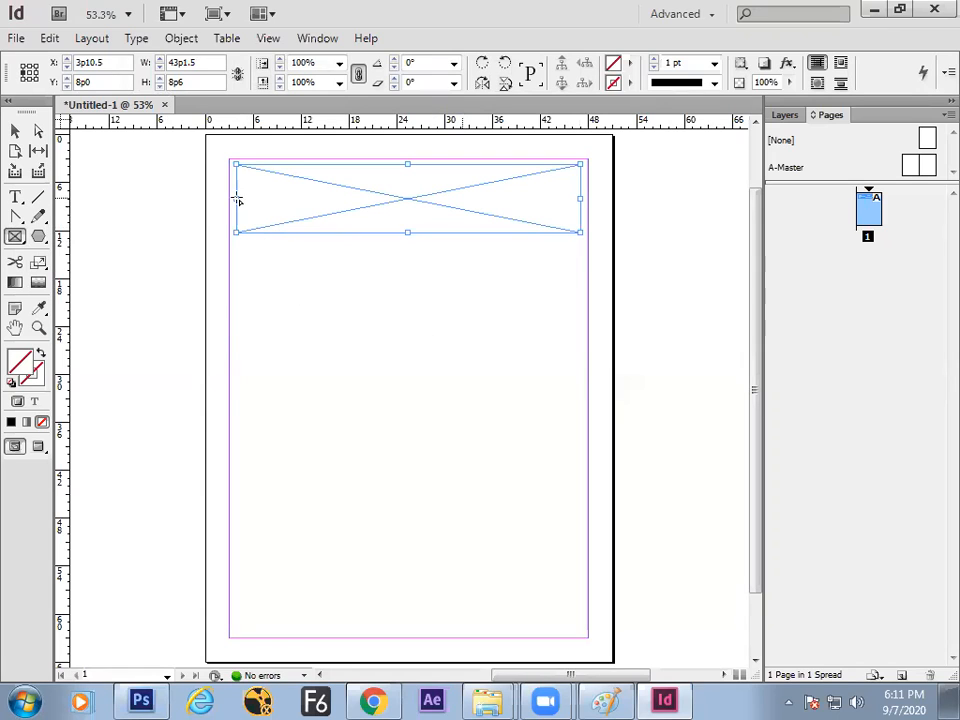
Step: Stretch the frame's left and right edges out to the page's side margins
click(17, 133)
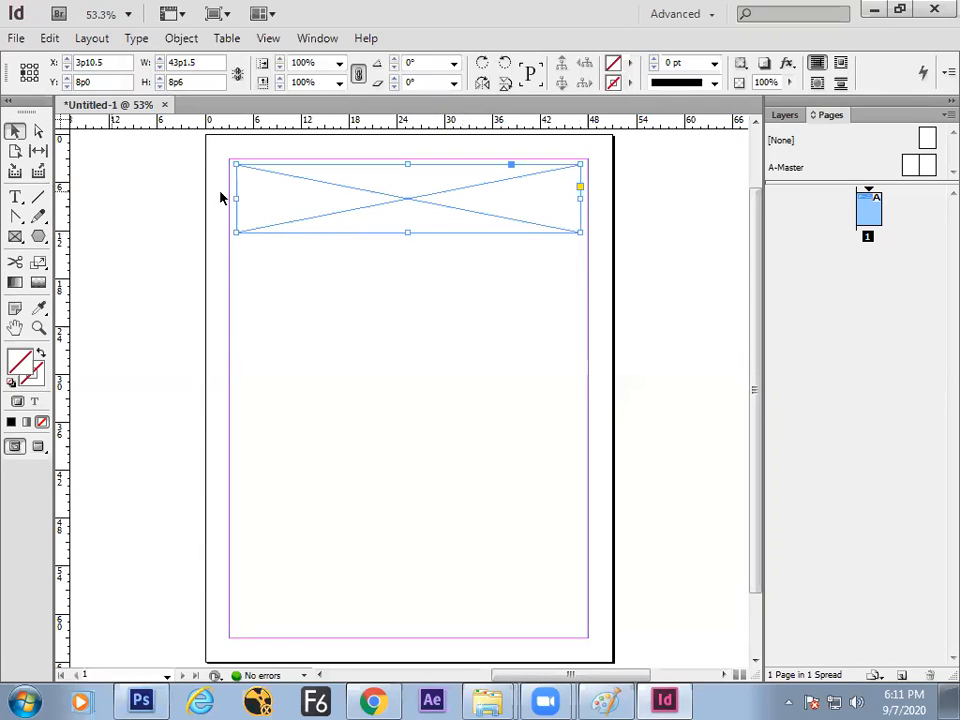
drag(226, 201, 229, 201)
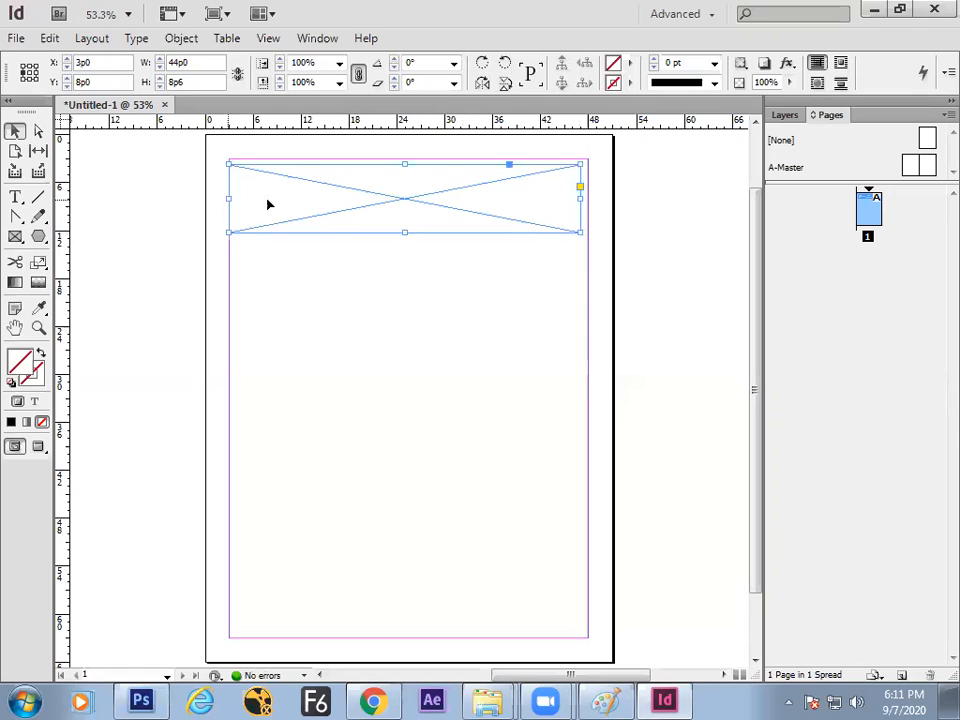
drag(580, 199, 588, 202)
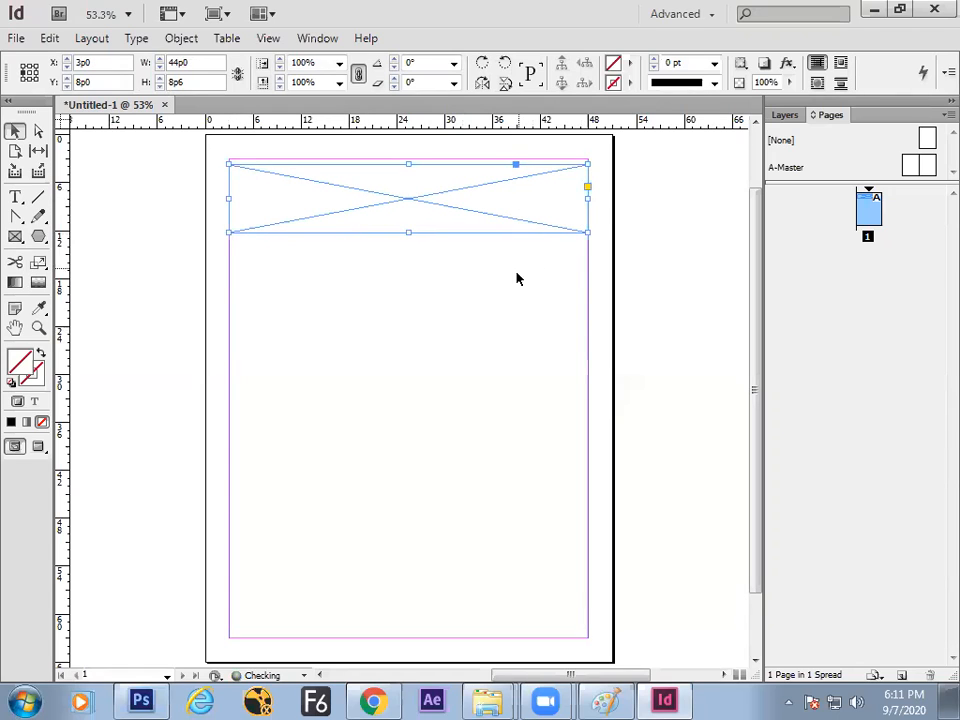
click(396, 313)
Step: Draw two rectangle frames below the top one: about 18p9 by 23p3 on the page's right, and 23p10.5 by 35p10.5 on its left
click(15, 236)
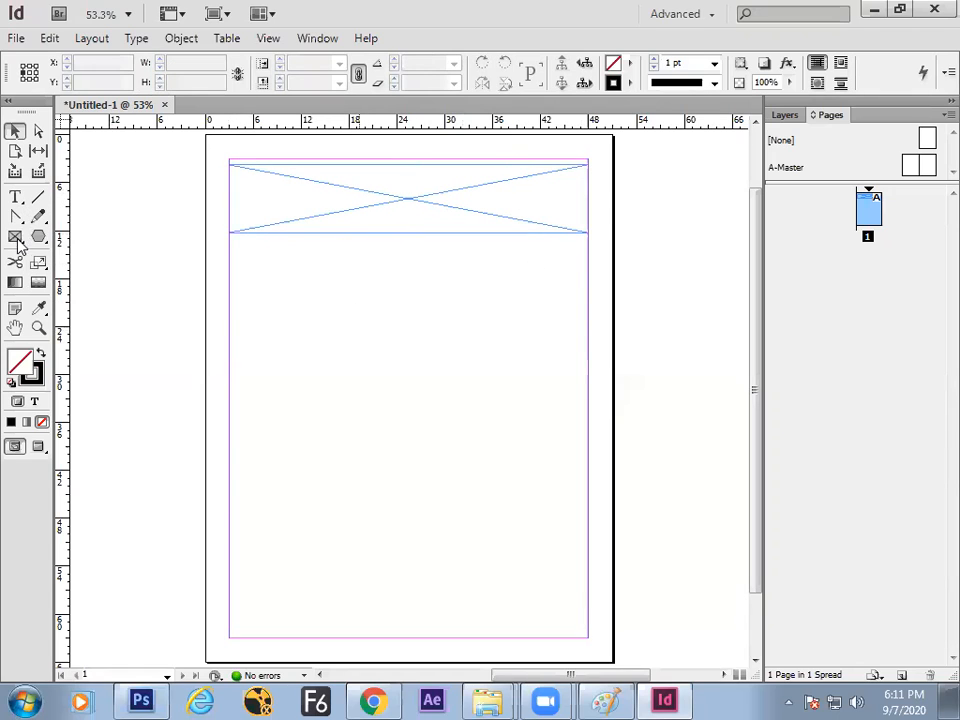
mouse_move(427, 250)
mouse_down()
mouse_move(561, 452)
mouse_move(575, 433)
mouse_up()
click(16, 241)
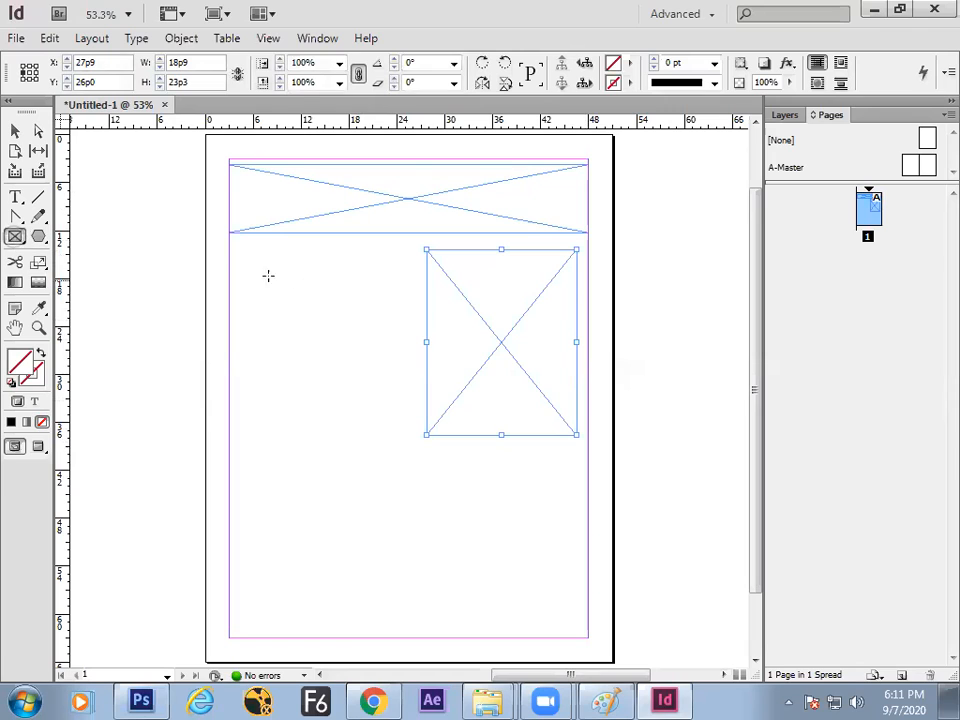
drag(231, 247, 420, 530)
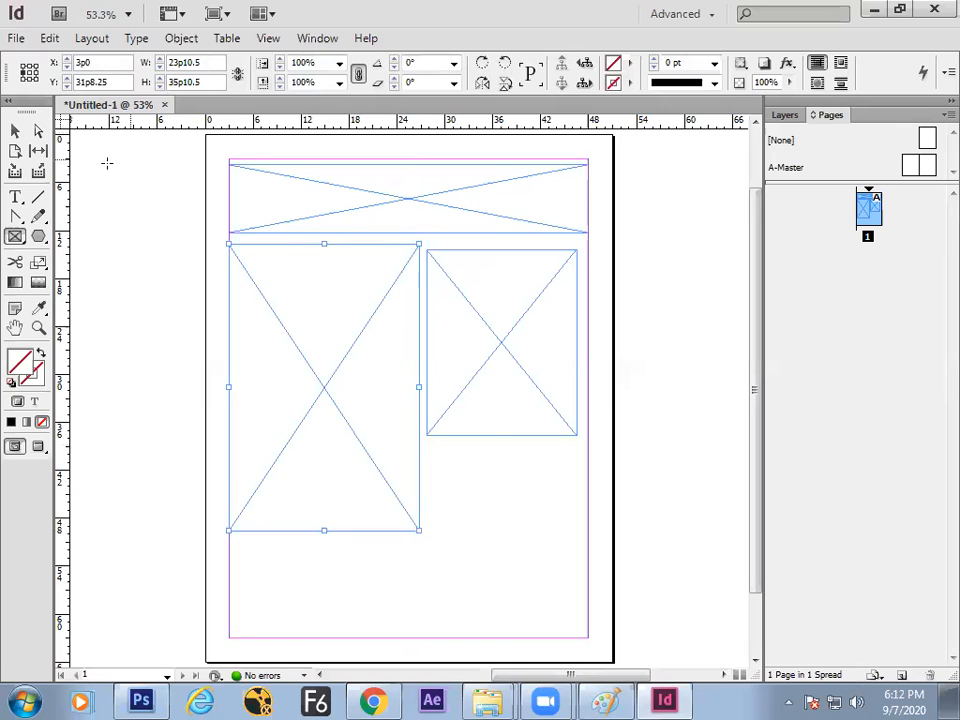
Step: Align the right frame's top edge with the left frame's and extend its right edge to the page margin
click(15, 131)
click(484, 296)
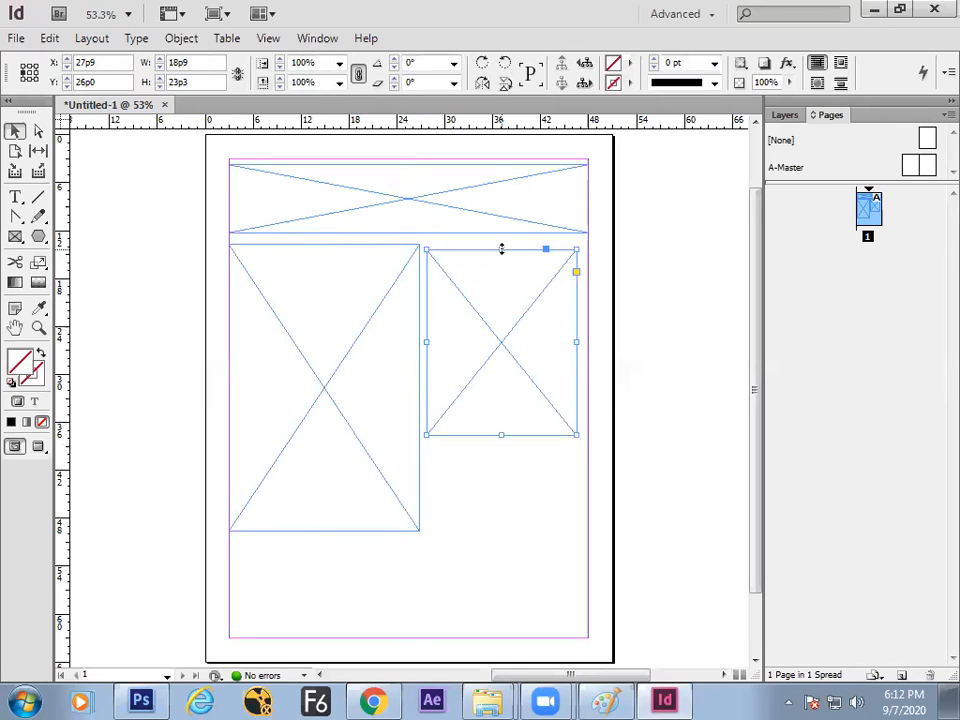
drag(501, 249, 503, 243)
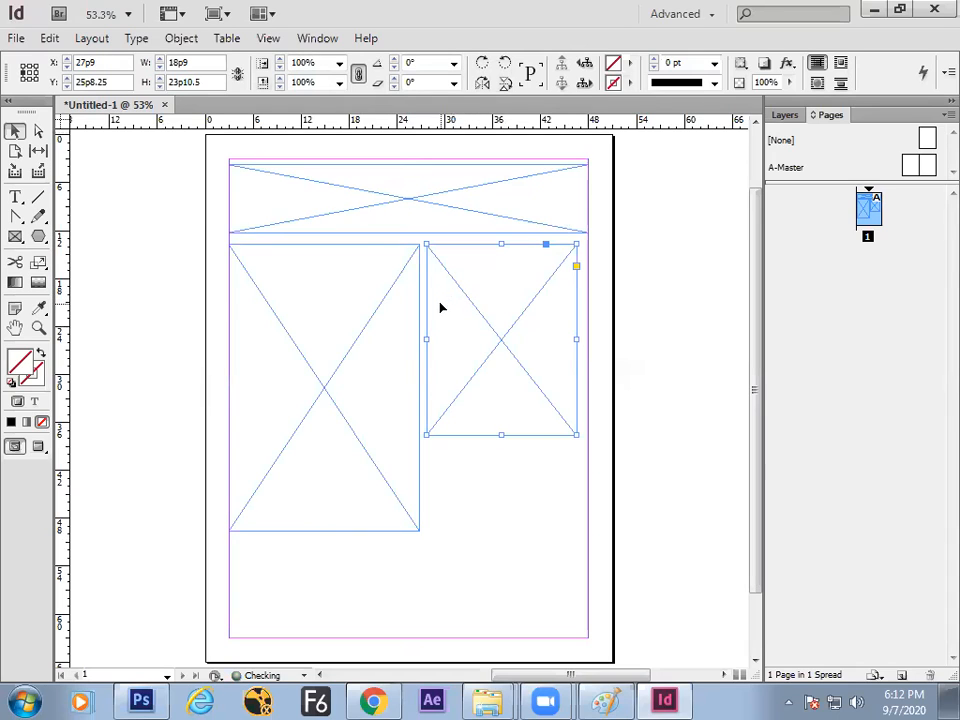
drag(576, 339, 587, 338)
click(573, 453)
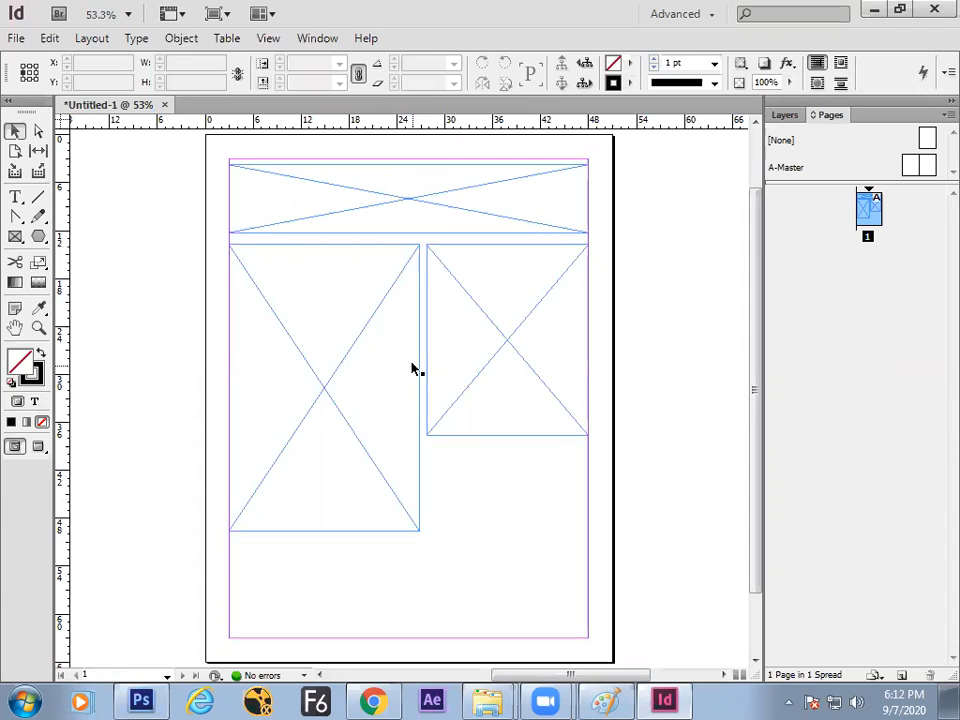
click(344, 359)
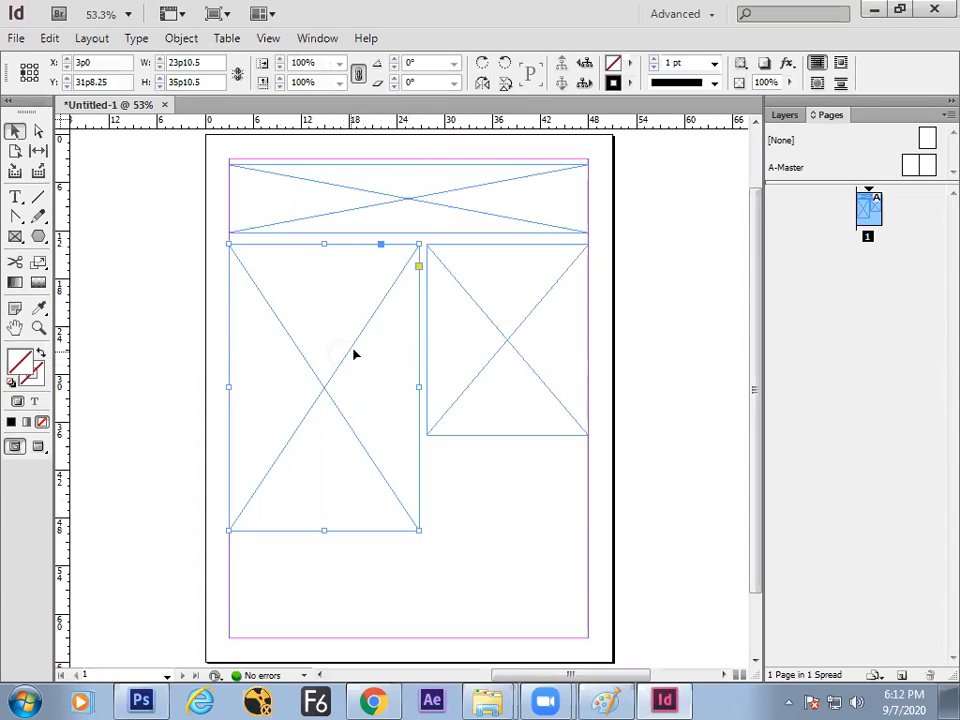
click(479, 495)
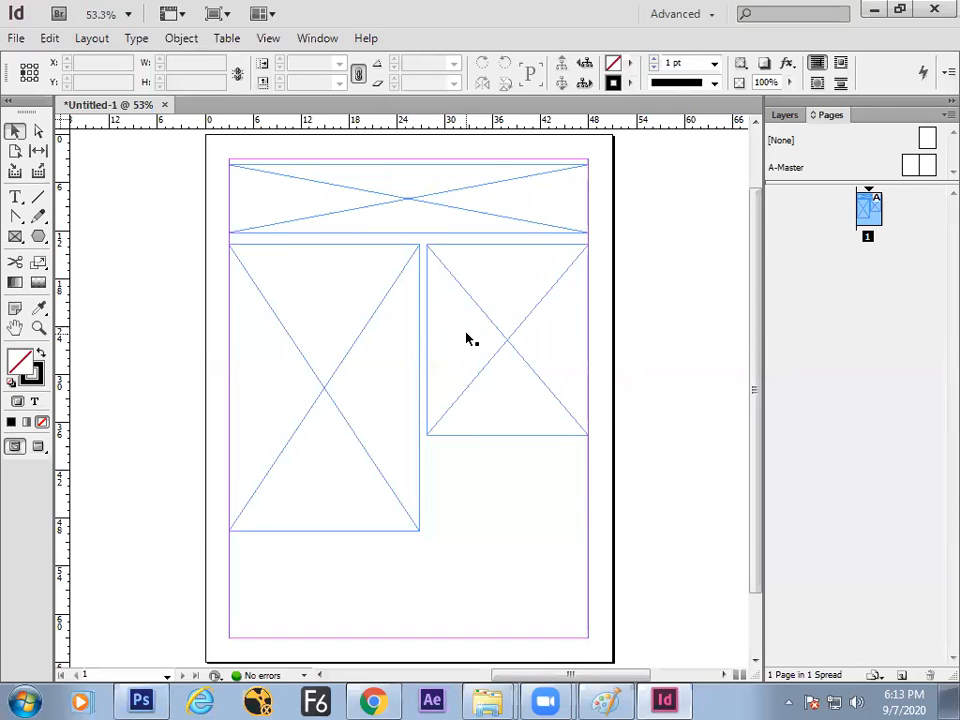
Step: Activate InDesign's Gap Tool, and in Paint handwrite the note "gap" with a circled U beside it
click(39, 152)
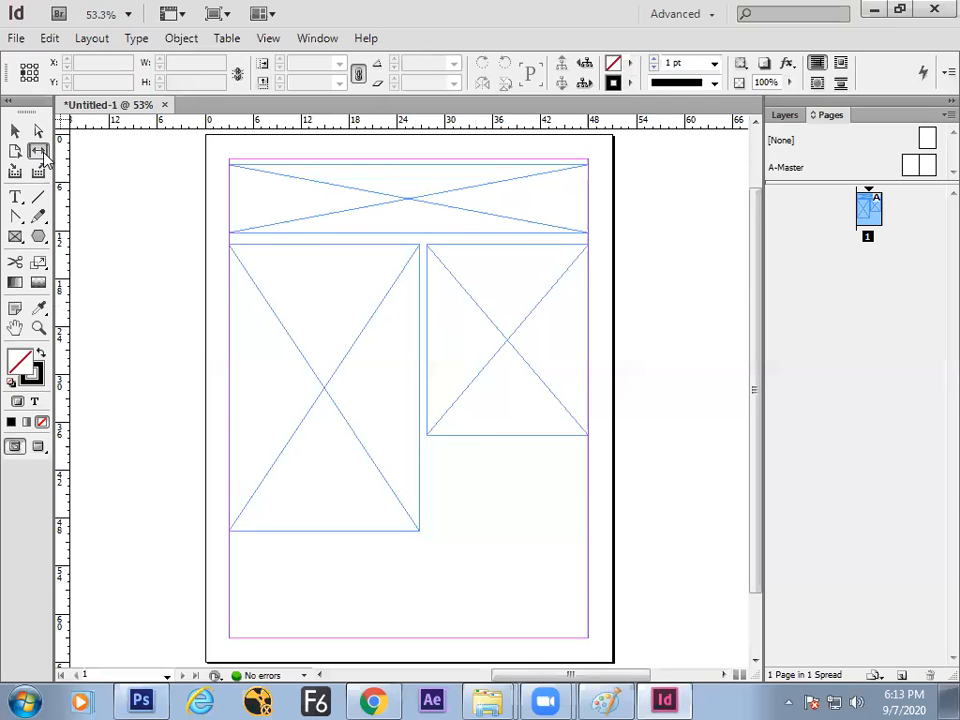
key(alt+Tab)
mouse_move(590, 202)
mouse_down()
mouse_move(581, 244)
mouse_move(621, 205)
mouse_up()
mouse_move(675, 187)
mouse_down()
mouse_move(683, 220)
mouse_move(670, 178)
mouse_up()
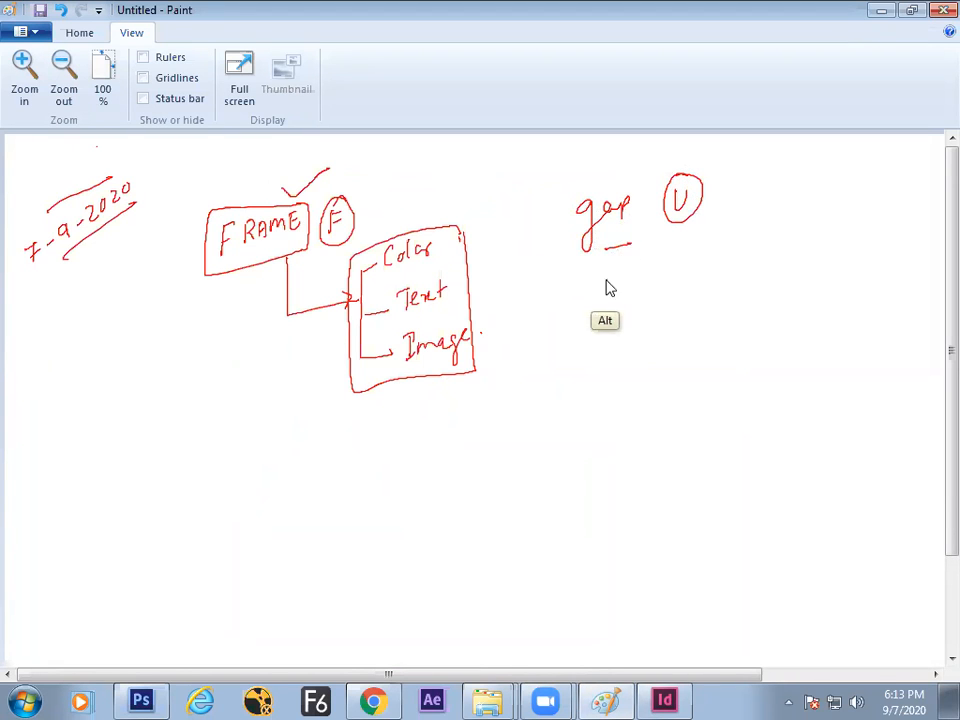
Step: Switch to InDesign and, with the Gap Tool, shift the vertical gap between the lower frames right and the gap below the top frame up
key(alt+Tab)
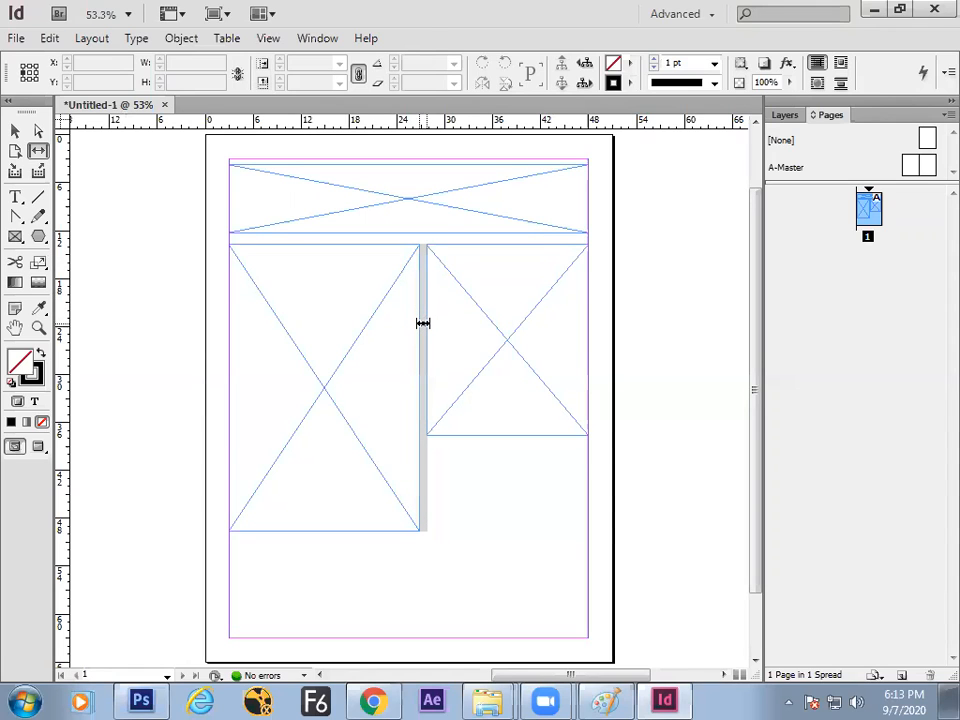
drag(423, 323, 437, 342)
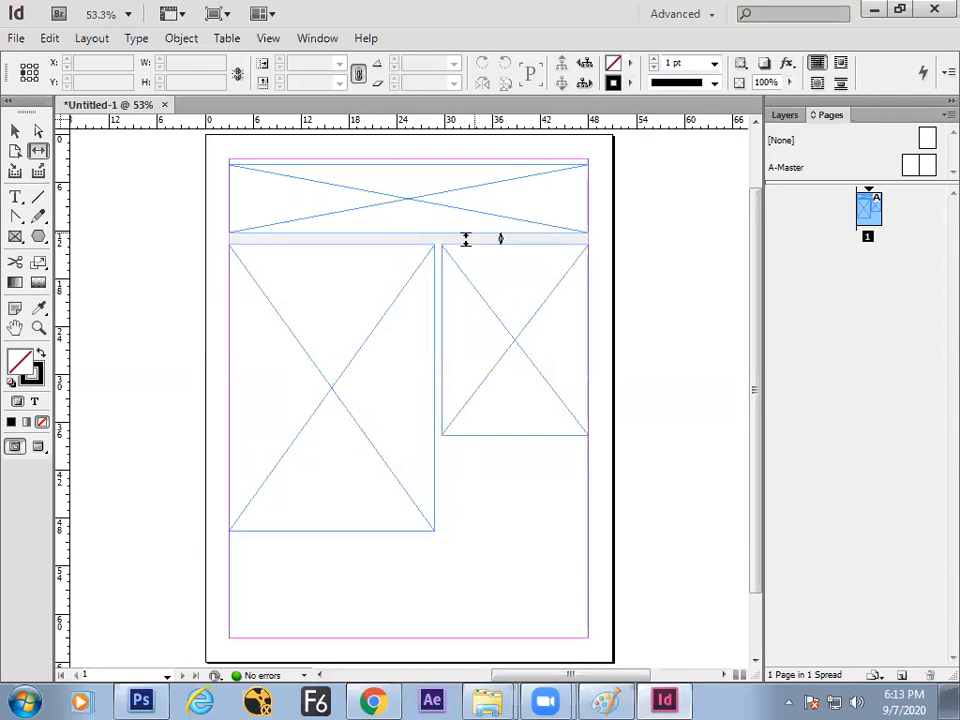
mouse_move(401, 242)
mouse_down()
mouse_move(392, 403)
mouse_move(396, 230)
mouse_up()
drag(436, 312, 408, 320)
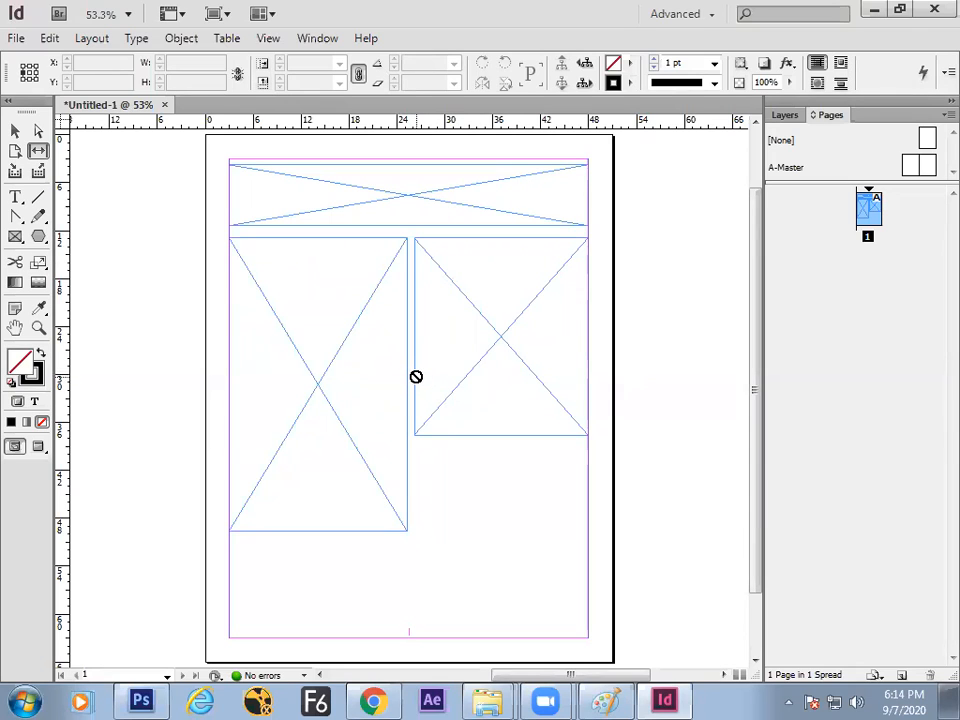
drag(413, 377, 444, 366)
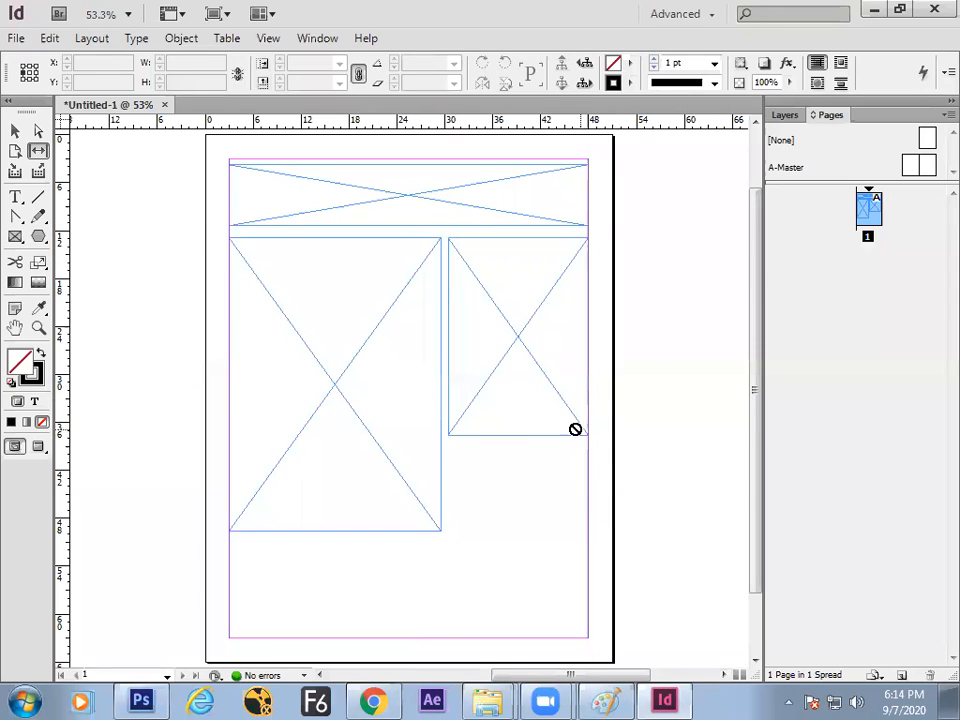
Step: In Paint, sketch three branch lines out from the circled U and handwrite "normal" under the lowest branch
key(alt+Tab)
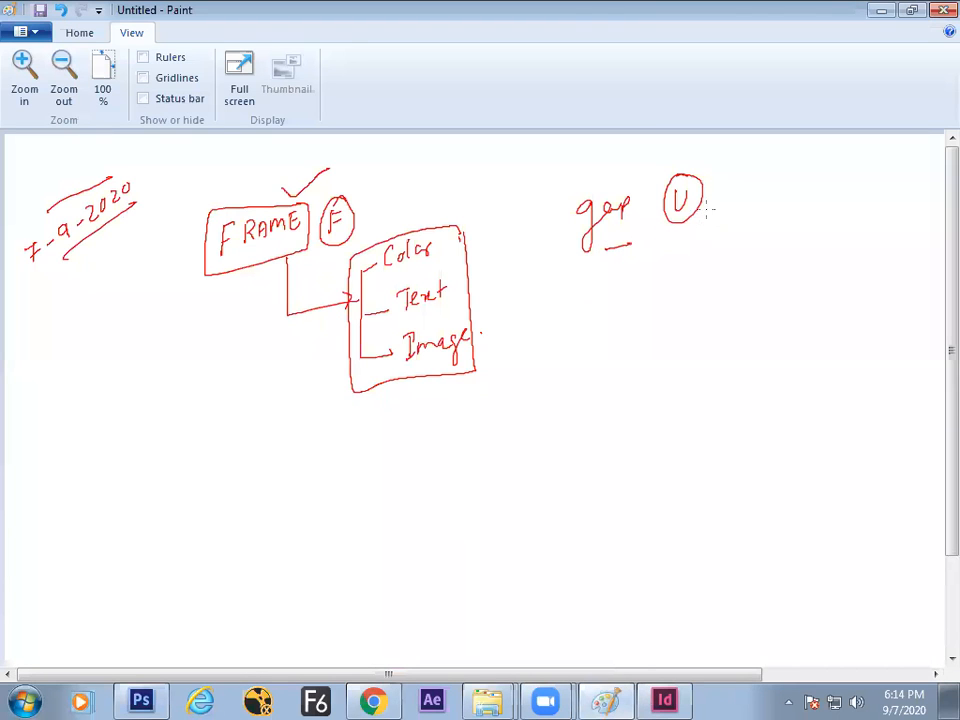
drag(689, 233, 675, 284)
drag(712, 204, 771, 192)
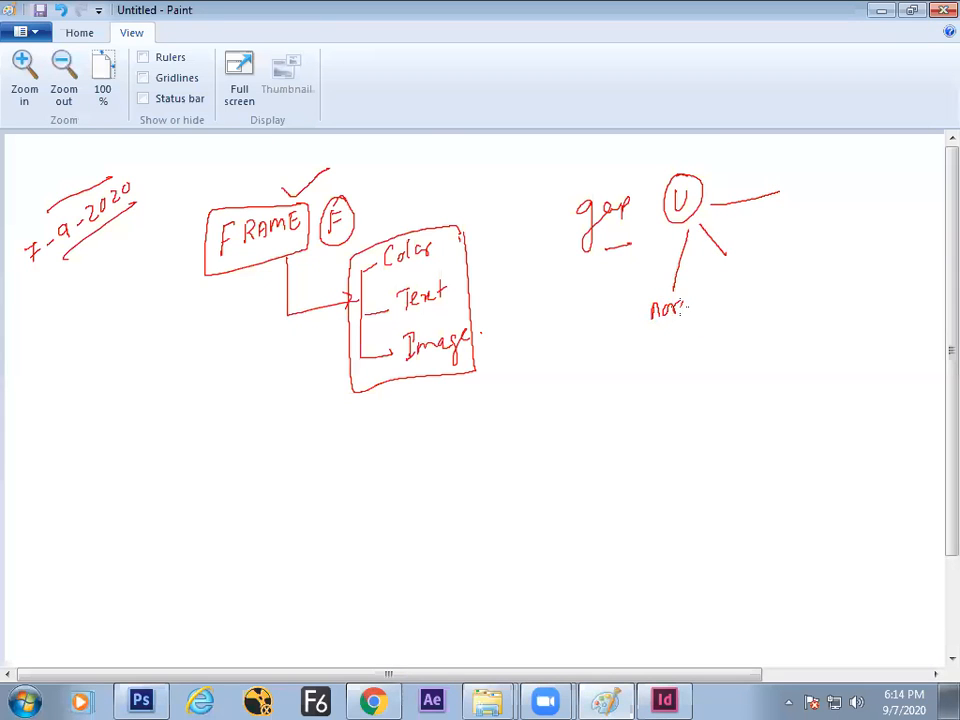
key(ctrl+z)
key(ctrl+z)
drag(683, 308, 705, 304)
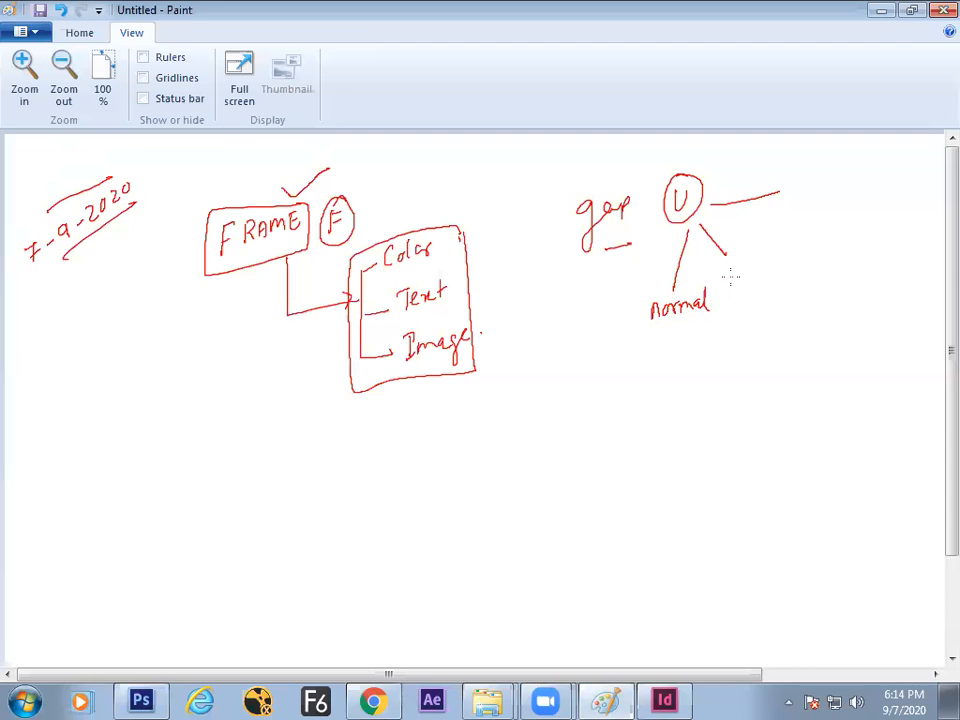
Step: Back in InDesign, try moving the two lower frames together with the gap between them and return them to their place
key(alt+Tab)
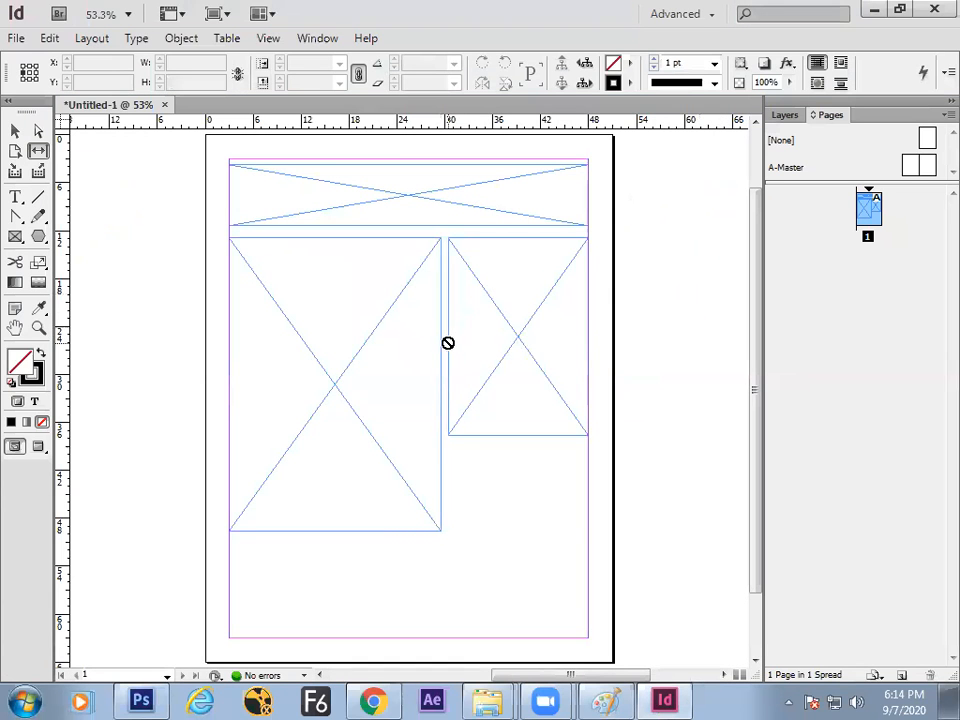
key(alt)
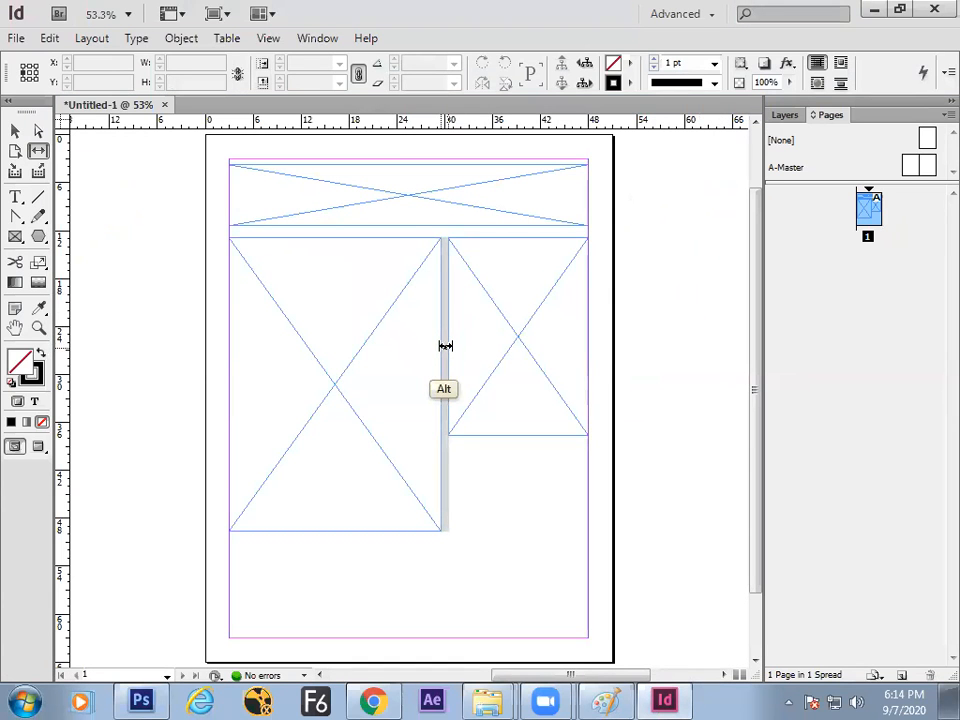
mouse_move(447, 343)
mouse_down()
mouse_move(333, 342)
mouse_move(445, 340)
mouse_up()
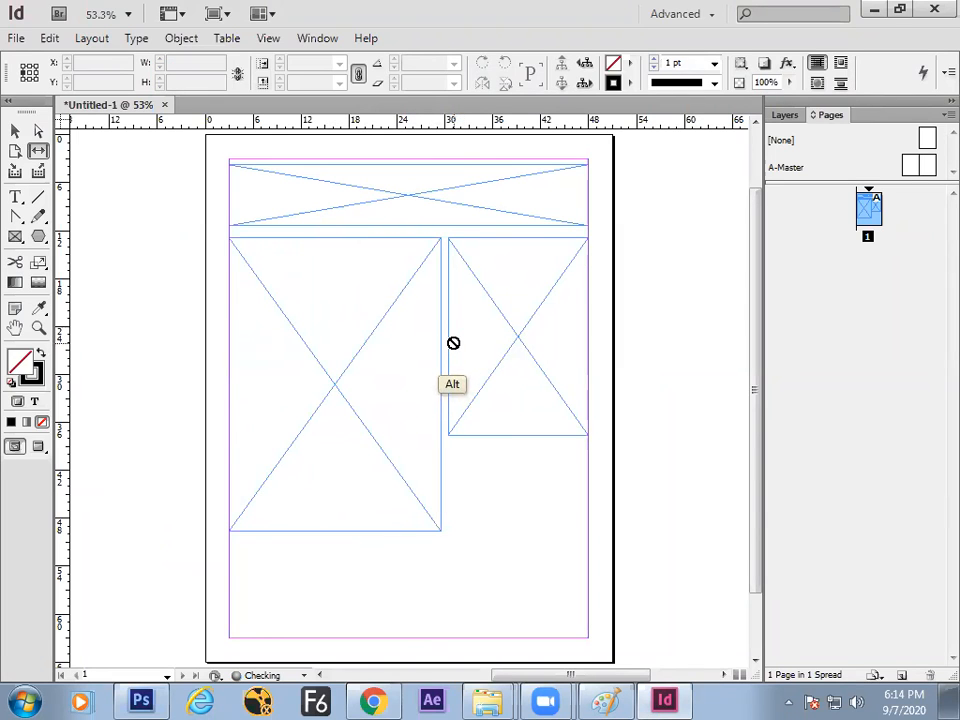
Step: In Paint, handwrite "Alt + drag gap = move" at the end of the diagonal branch from the circled U
key(alt+Tab)
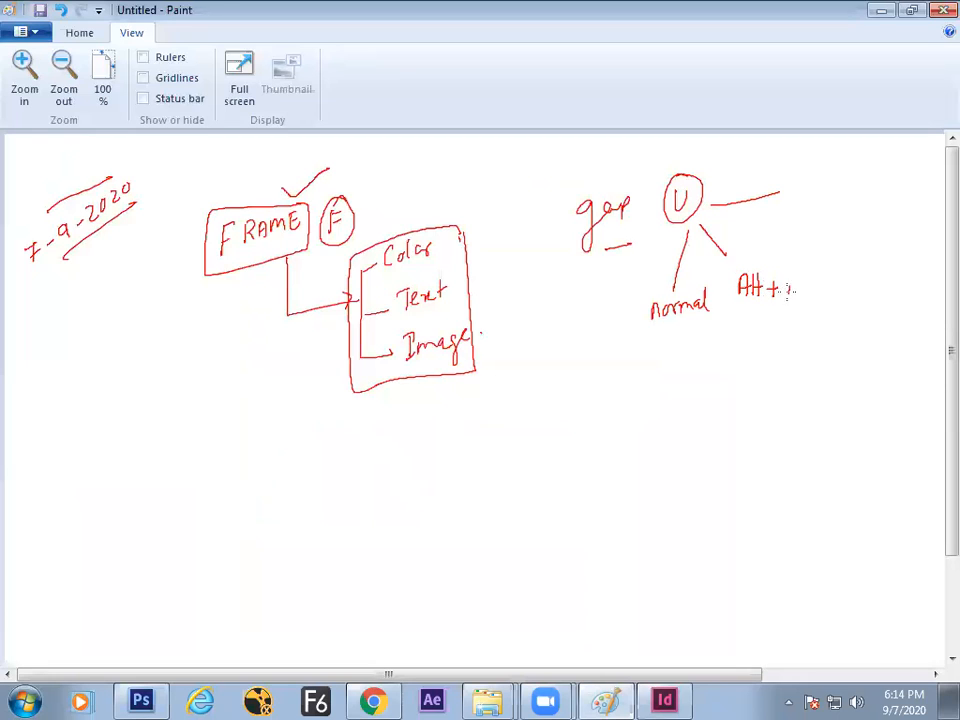
key(ctrl+z)
key(ctrl+z)
key(ctrl+z)
mouse_move(823, 286)
mouse_down()
mouse_move(821, 274)
mouse_move(835, 310)
mouse_up()
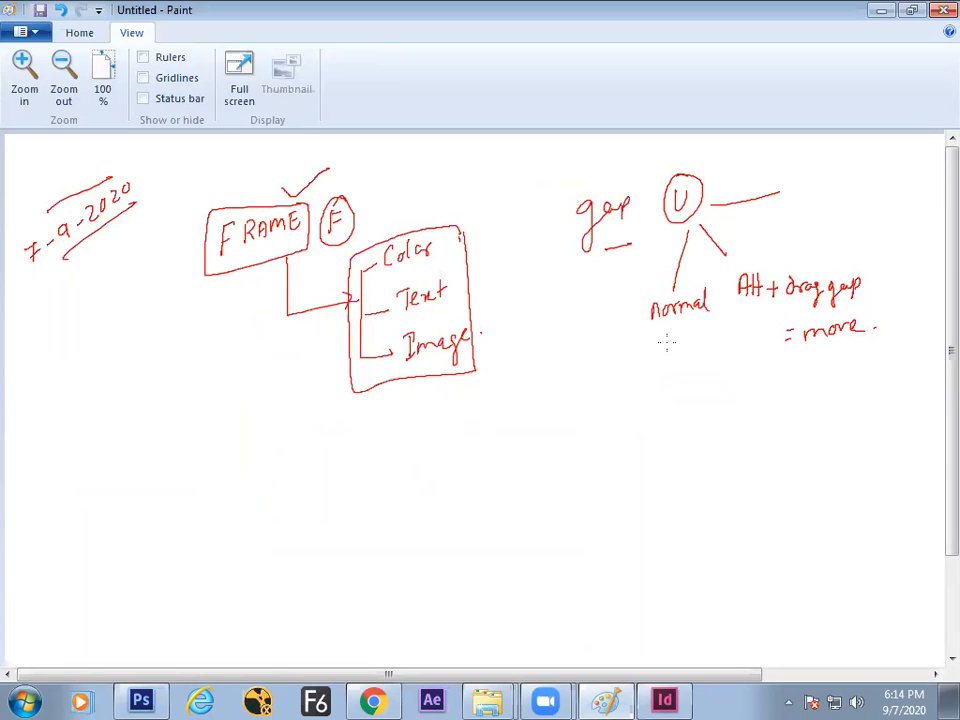
Step: Box the word "move", handwrite "the frame" beneath it, and tick the "drag gap" note
drag(644, 341, 667, 368)
key(ctrl+z)
key(ctrl+z)
mouse_move(797, 352)
mouse_down()
mouse_move(879, 336)
mouse_move(798, 316)
mouse_up()
mouse_move(836, 356)
mouse_down()
mouse_move(832, 396)
mouse_move(831, 375)
mouse_move(876, 377)
mouse_up()
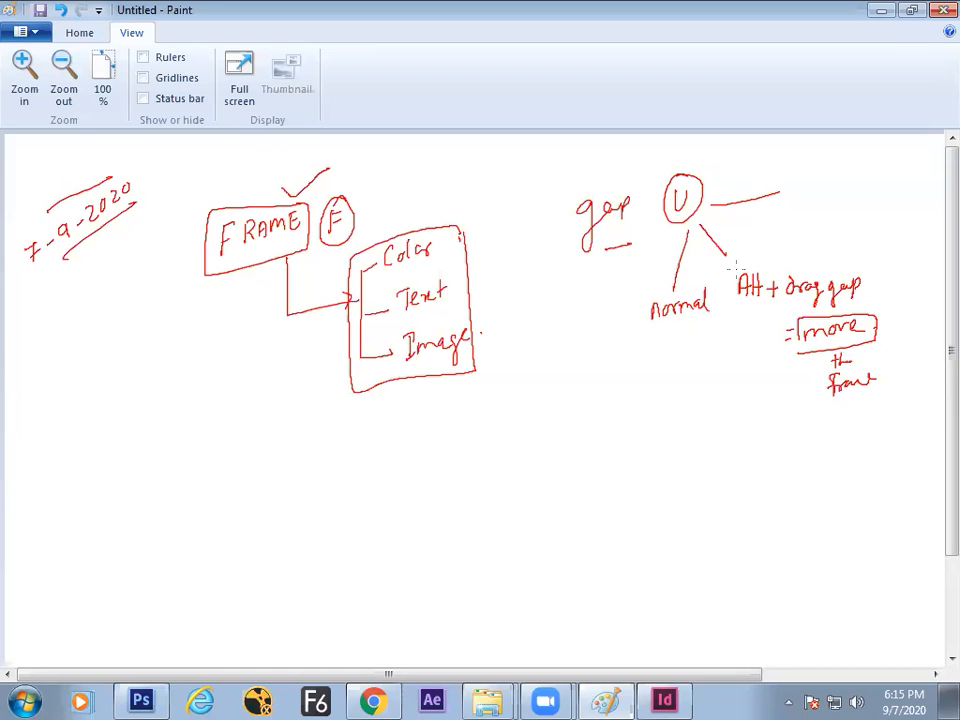
drag(780, 268, 803, 262)
Step: In InDesign, widen the vertical gap between the two lower frames slightly on both sides with the Gap Tool
key(alt+Tab)
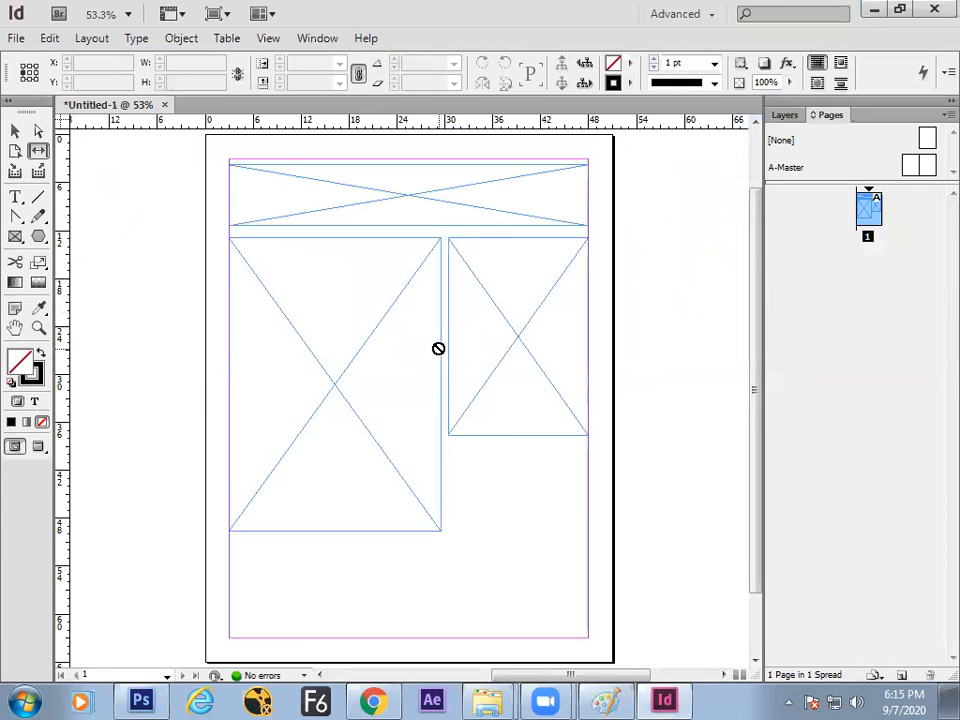
key(ctrl)
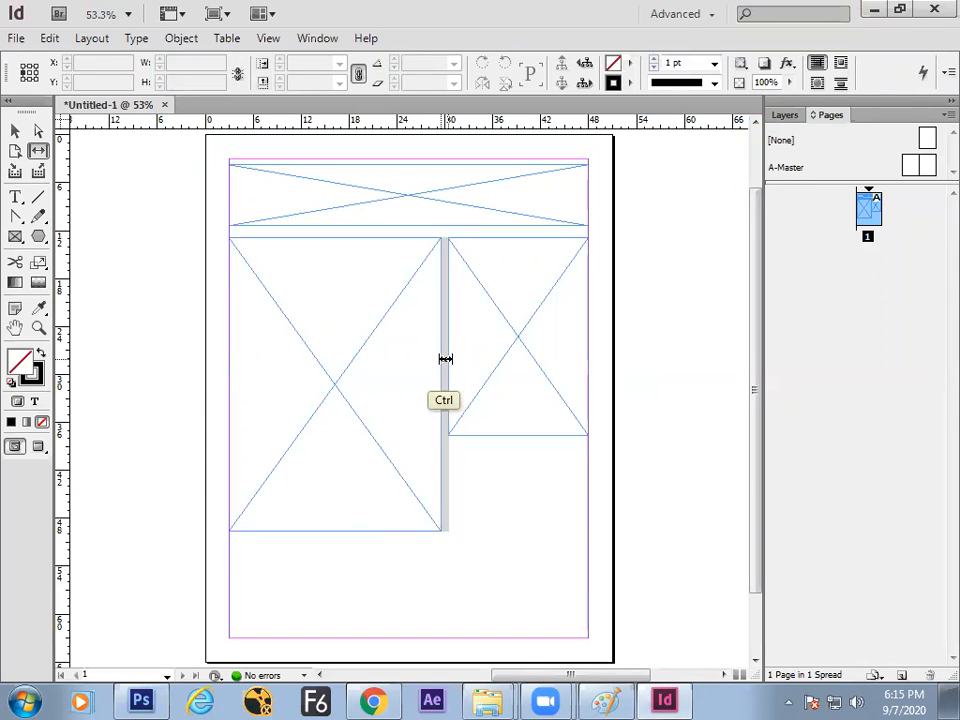
right_click(445, 358)
click(444, 336)
mouse_move(444, 349)
mouse_down()
mouse_move(454, 351)
mouse_move(392, 351)
mouse_move(439, 351)
mouse_move(399, 350)
mouse_move(441, 343)
mouse_move(407, 339)
mouse_move(439, 339)
mouse_move(390, 343)
mouse_move(442, 336)
mouse_up()
Step: In Paint, handwrite an underlined "Ctrl" at the end of the upper branch and "Both >/<" below it
key(alt+Tab)
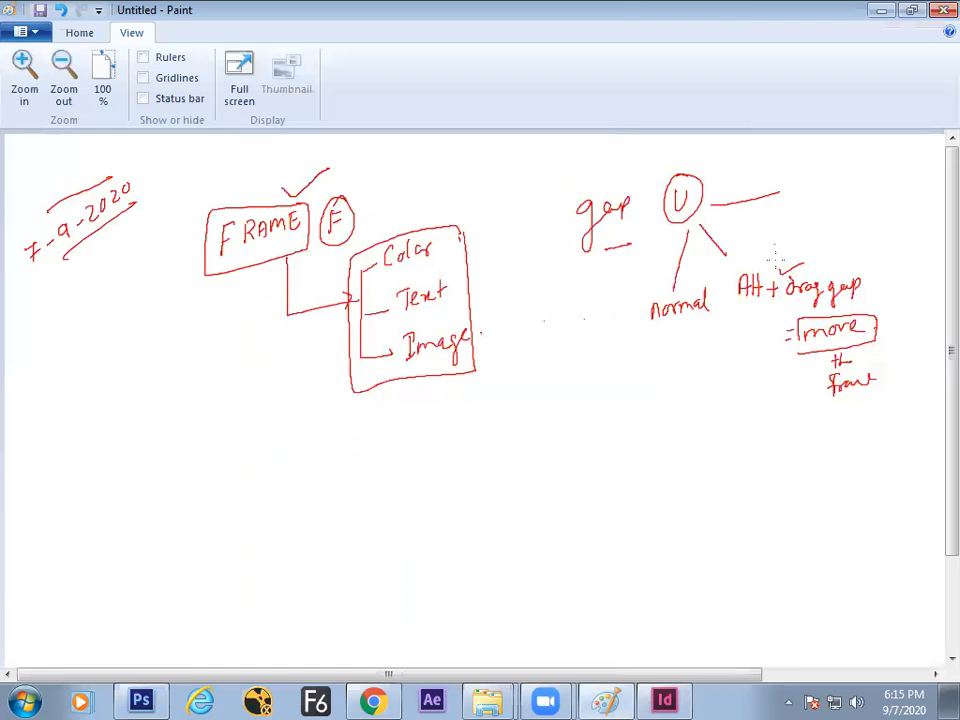
mouse_move(801, 190)
mouse_down()
mouse_move(800, 204)
mouse_move(812, 188)
mouse_move(806, 207)
mouse_move(813, 189)
mouse_move(824, 197)
mouse_move(834, 245)
mouse_move(846, 237)
mouse_move(853, 245)
mouse_up()
key(ctrl+z)
drag(849, 234, 858, 234)
mouse_move(860, 228)
mouse_down()
mouse_move(866, 245)
mouse_move(903, 240)
mouse_up()
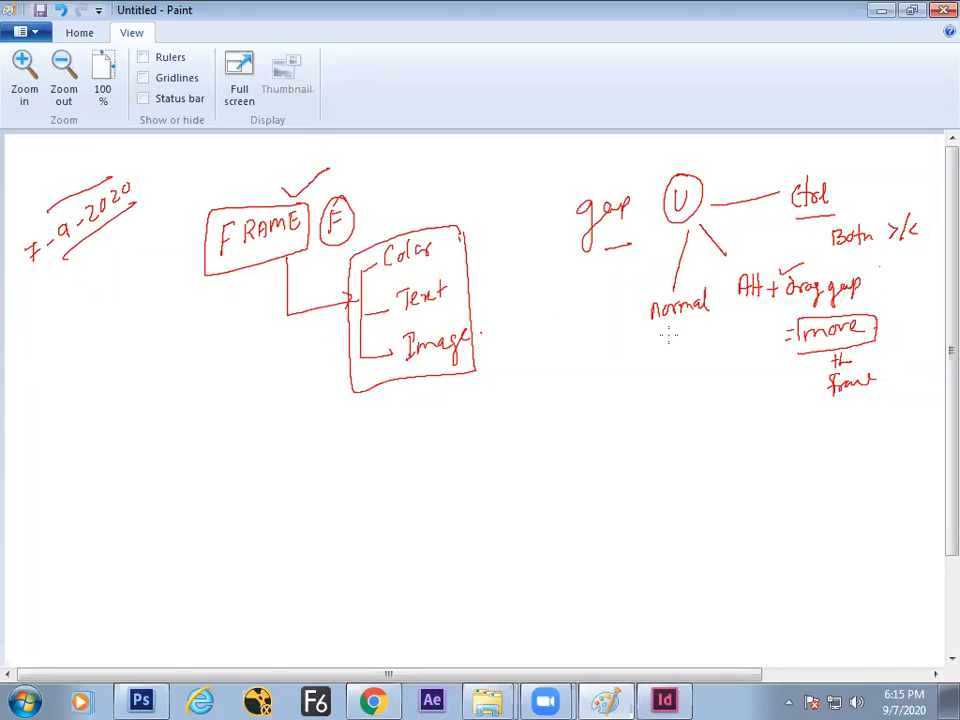
Step: Underline "normal" and circle the words "Ctrl" and "Alt" in the gap notes
drag(655, 335, 712, 322)
drag(826, 165, 828, 166)
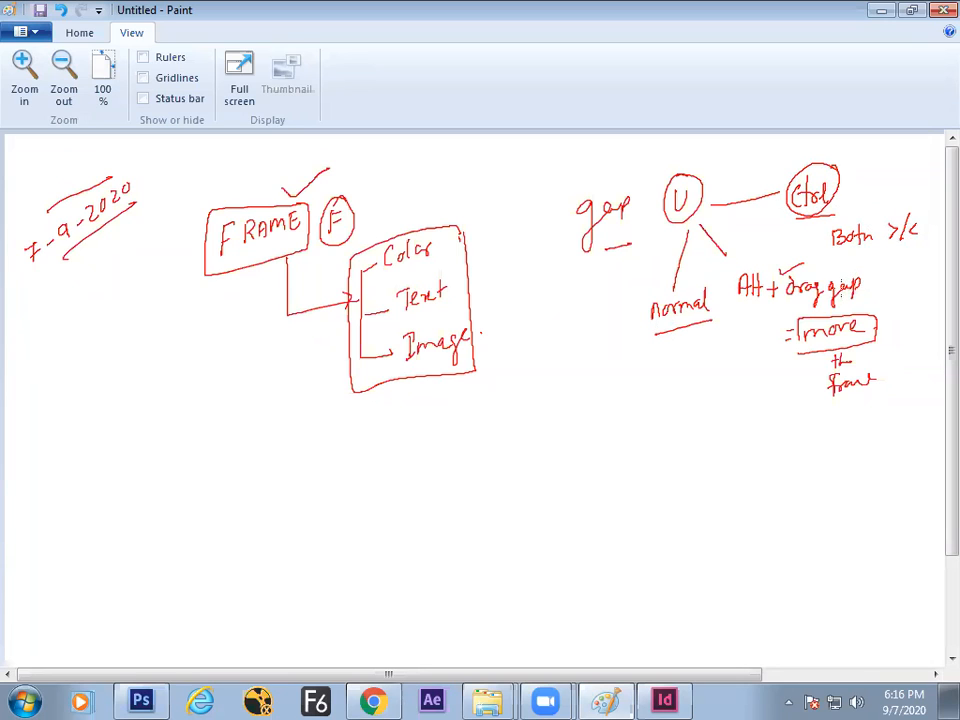
mouse_move(760, 260)
mouse_down()
mouse_move(725, 288)
mouse_move(754, 308)
mouse_move(764, 262)
mouse_up()
Step: In InDesign, move only the part of the horizontal gap between the top frame and the lower-left frame
key(alt+Tab)
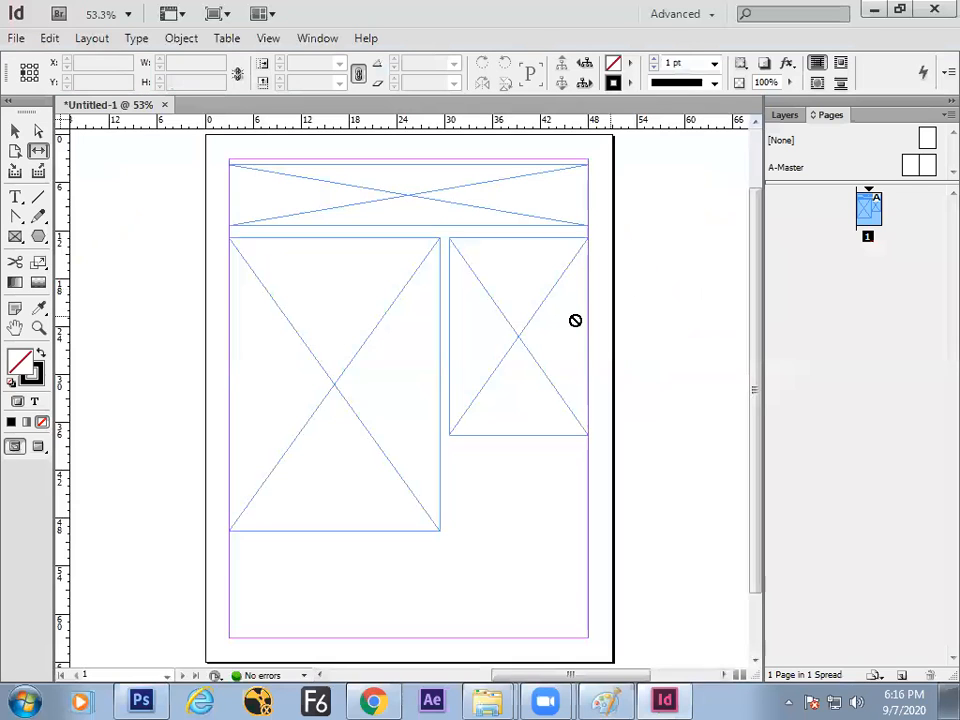
key(shift)
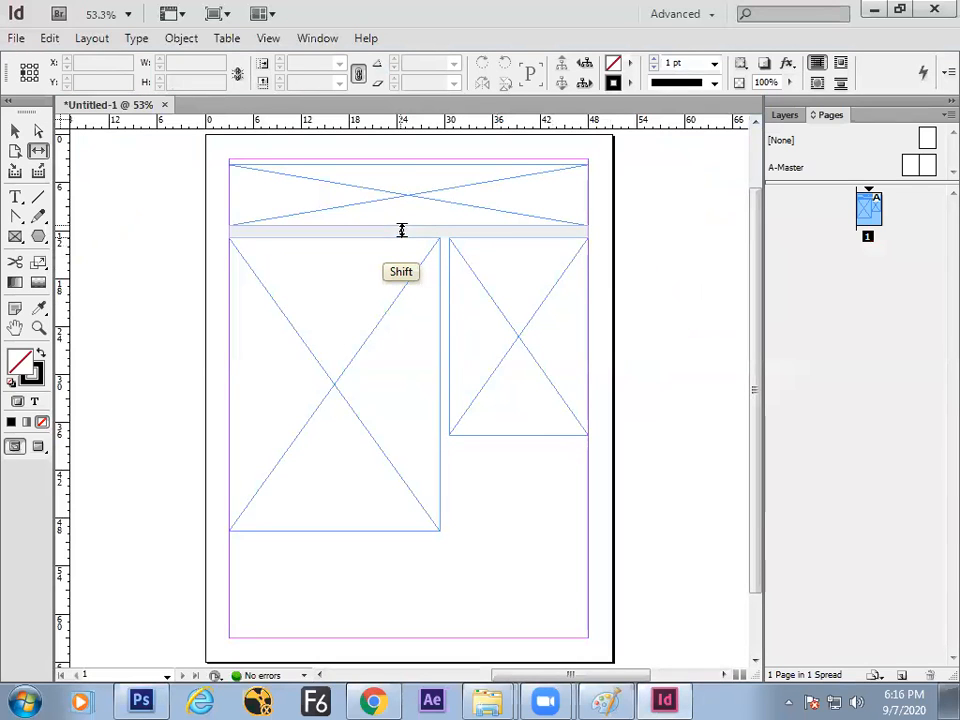
mouse_move(403, 233)
mouse_down()
mouse_move(396, 249)
mouse_move(400, 222)
mouse_move(396, 341)
mouse_move(405, 230)
mouse_up()
Step: In Paint, draw a fourth branch down from the circled U and handwrite an underlined "Shift" at its end
key(alt+Tab)
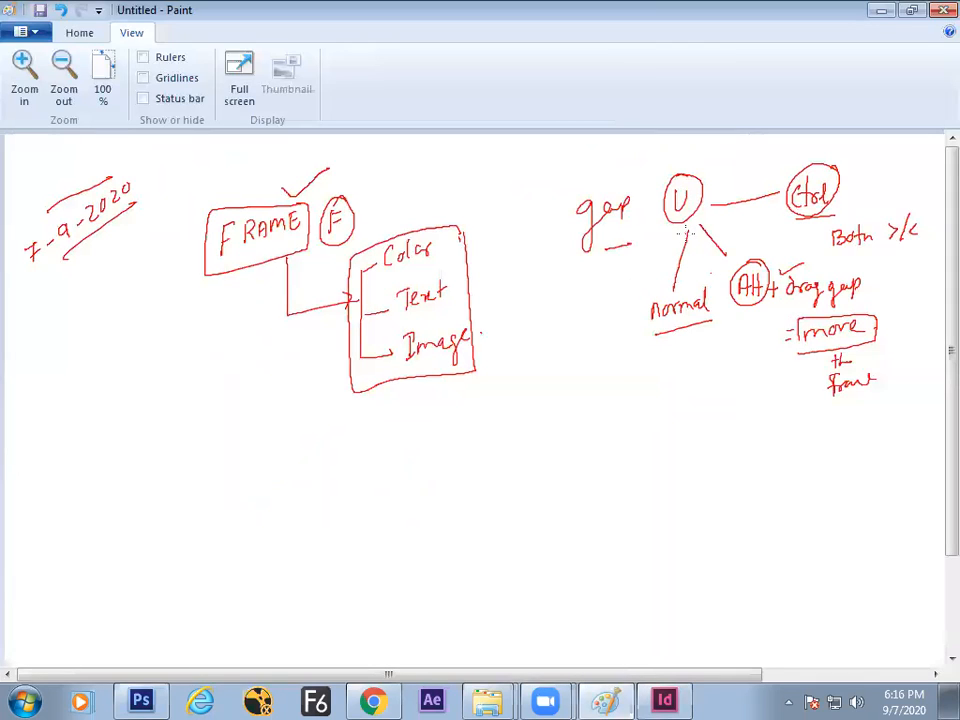
mouse_move(670, 232)
mouse_down()
mouse_move(610, 410)
mouse_move(639, 394)
mouse_move(640, 422)
mouse_move(650, 392)
mouse_up()
drag(645, 402, 656, 402)
drag(611, 431, 652, 415)
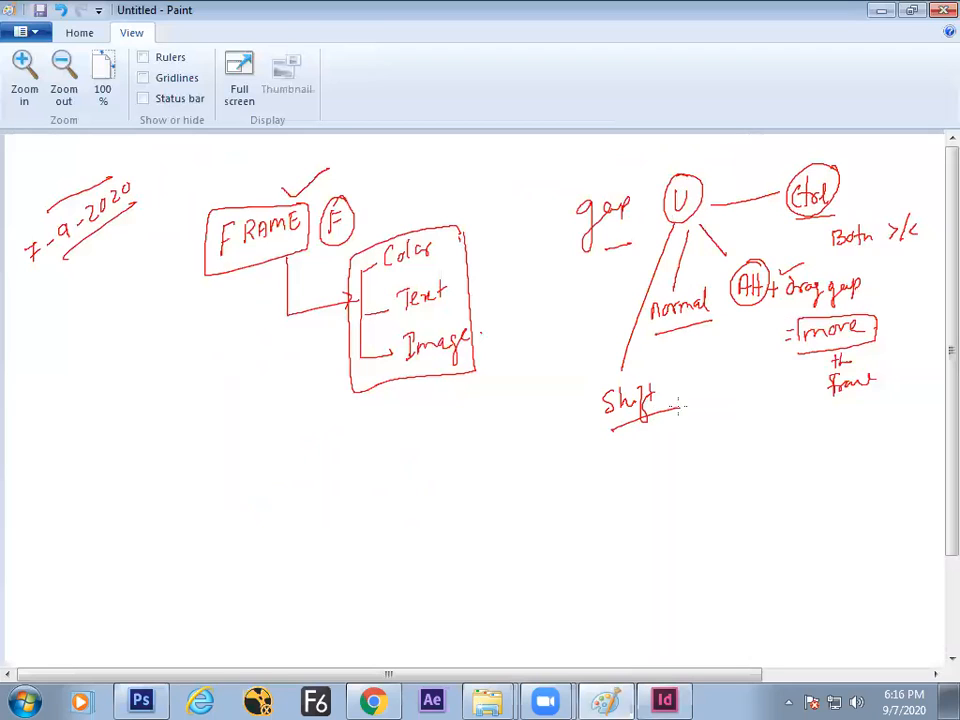
Step: Handwrite "Intract with Direct Connected Frame" stepping down below the "Shift" label
mouse_move(655, 464)
mouse_down()
mouse_move(713, 449)
mouse_move(669, 487)
mouse_move(702, 489)
mouse_move(715, 467)
mouse_move(703, 498)
mouse_move(713, 513)
mouse_move(722, 494)
mouse_move(751, 485)
mouse_move(753, 527)
mouse_move(826, 506)
mouse_up()
drag(834, 497, 833, 484)
mouse_move(797, 538)
mouse_down()
mouse_move(833, 545)
mouse_move(857, 533)
mouse_up()
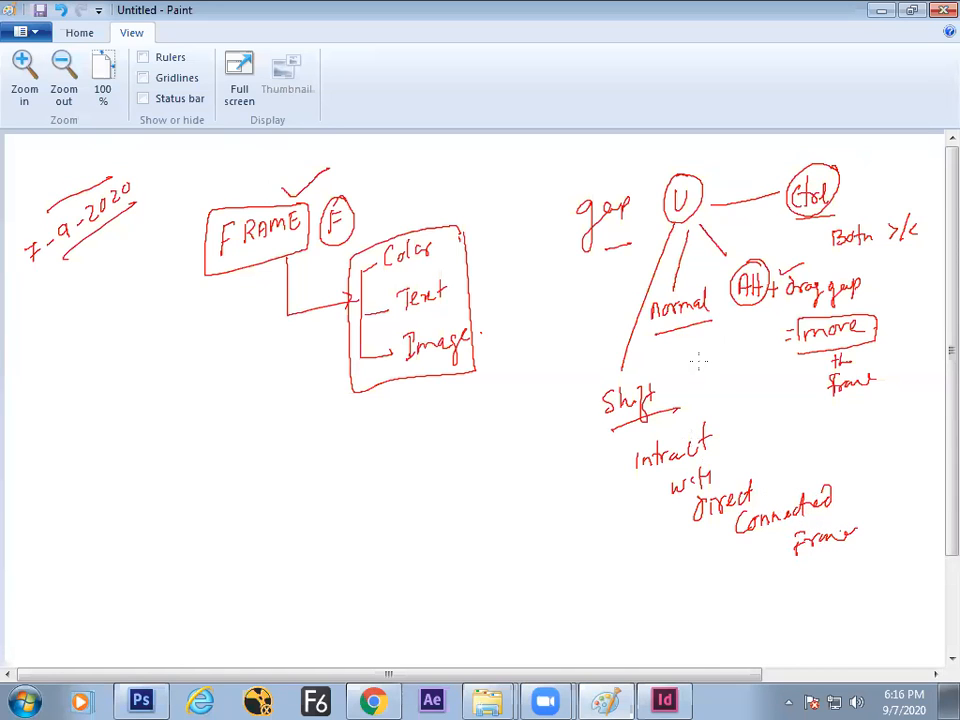
Step: Tick the circled U, circle "Shift", and put a box and a tick around the "gap" heading
drag(704, 166, 718, 161)
drag(655, 371, 668, 380)
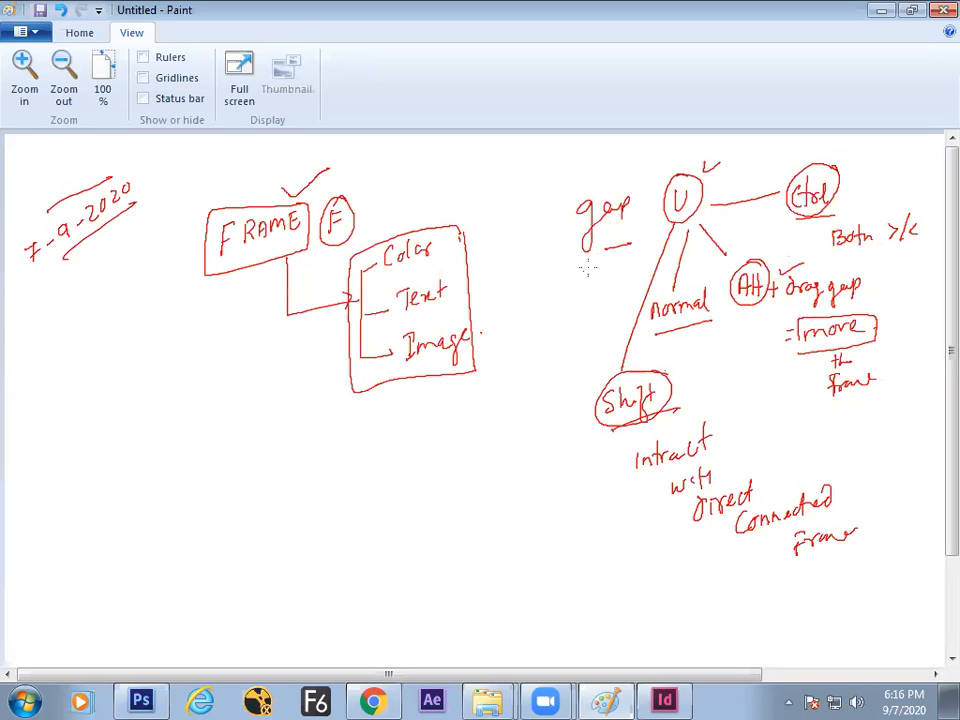
mouse_move(555, 190)
mouse_down()
mouse_move(639, 218)
mouse_move(643, 247)
mouse_move(548, 263)
mouse_move(543, 188)
mouse_up()
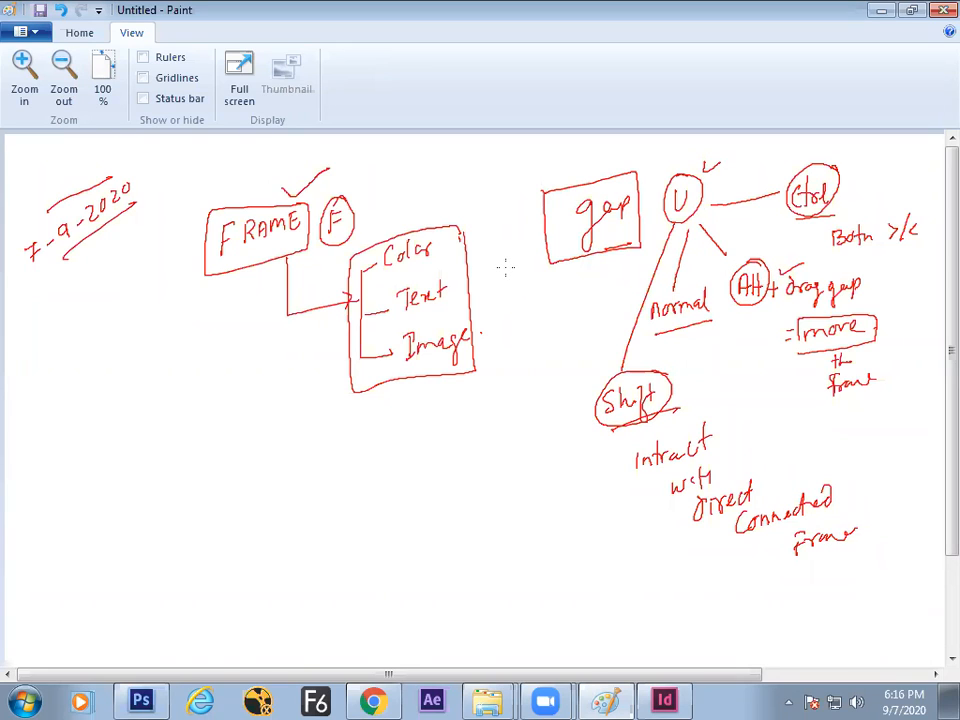
drag(570, 167, 598, 160)
Step: In InDesign, try moving the gap between the top and lower-left frames slightly down and undo it
key(alt+Tab)
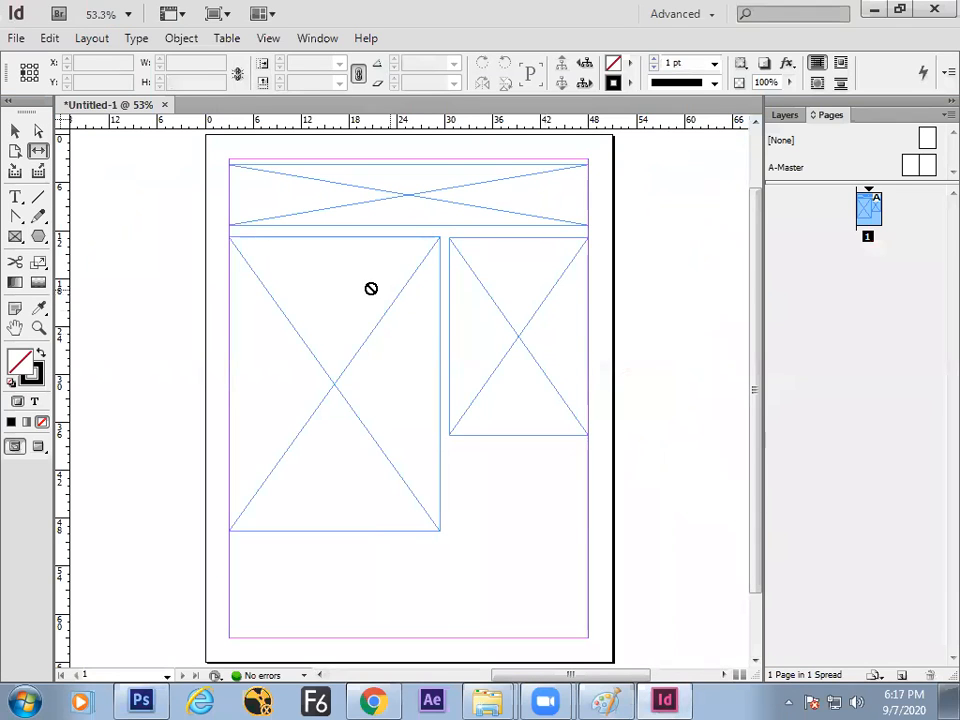
drag(391, 232, 393, 235)
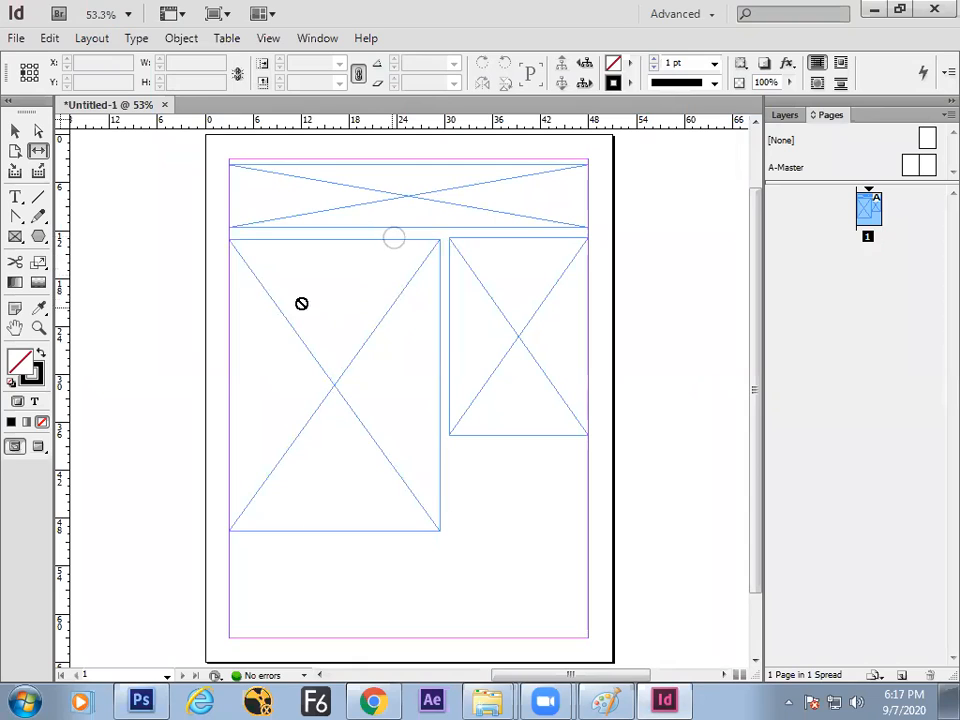
key(ctrl+z)
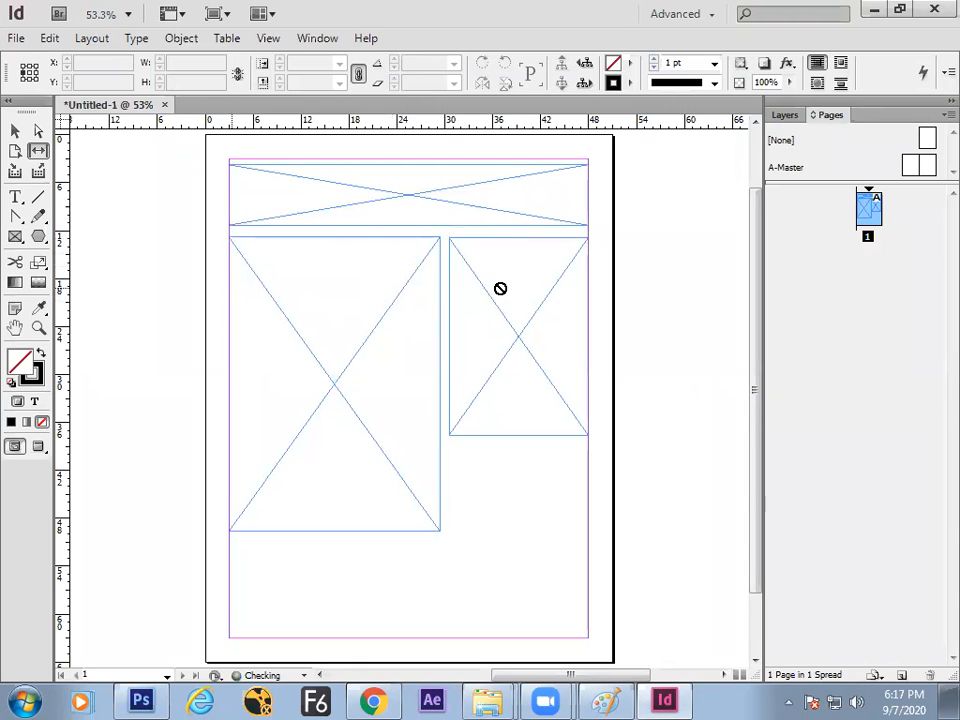
Step: Select the top frame with the Selection tool and fill it with the magenta swatch C=0 M=100 Y=0 K=0
key(v)
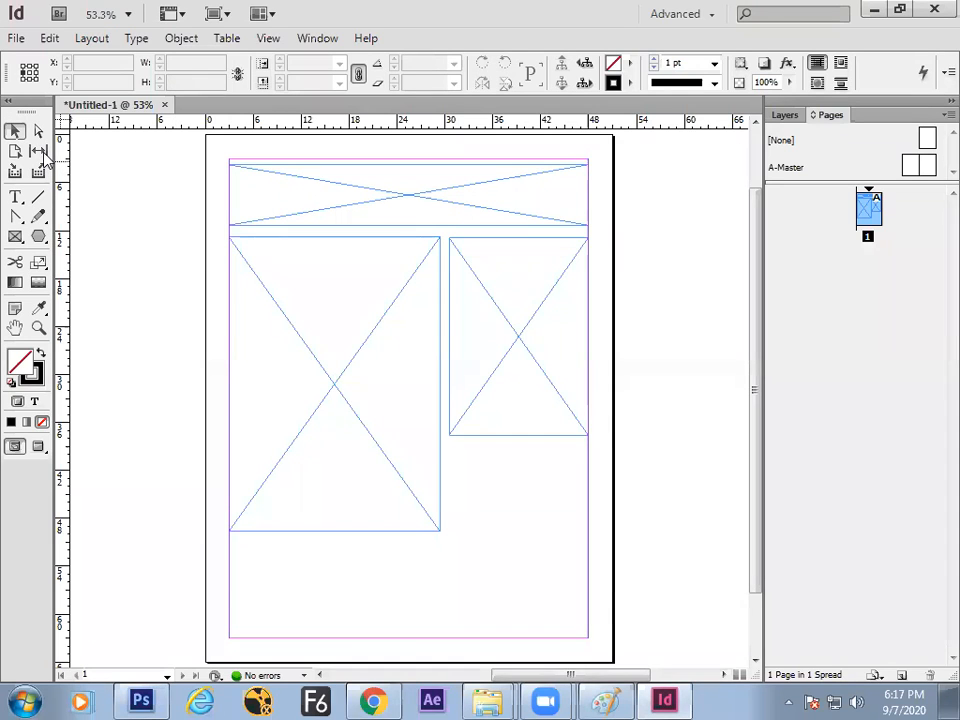
click(324, 214)
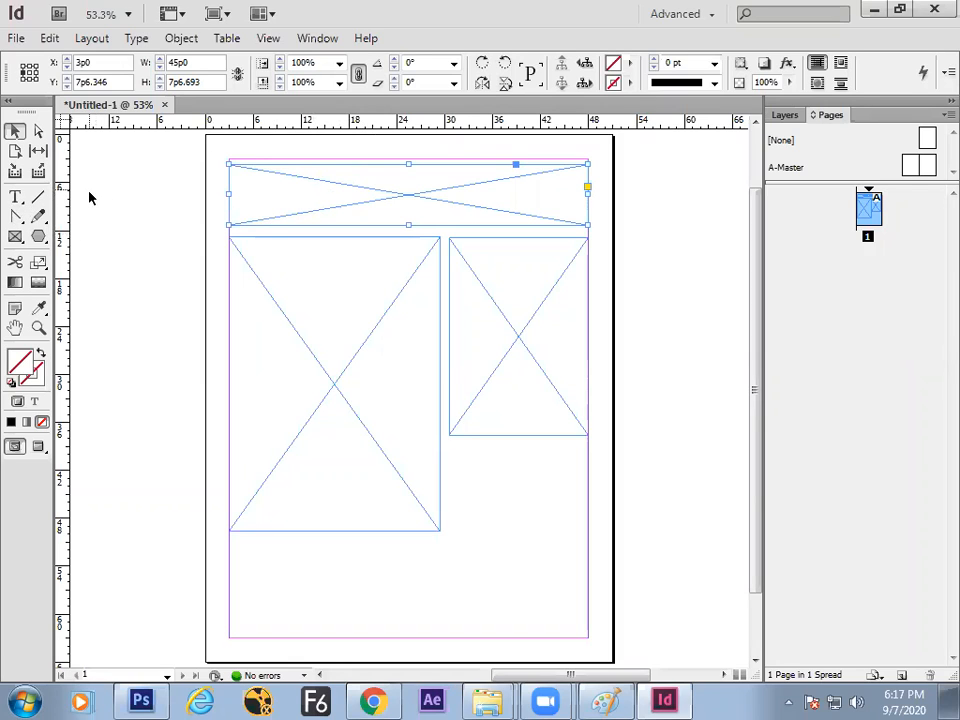
click(630, 64)
click(668, 197)
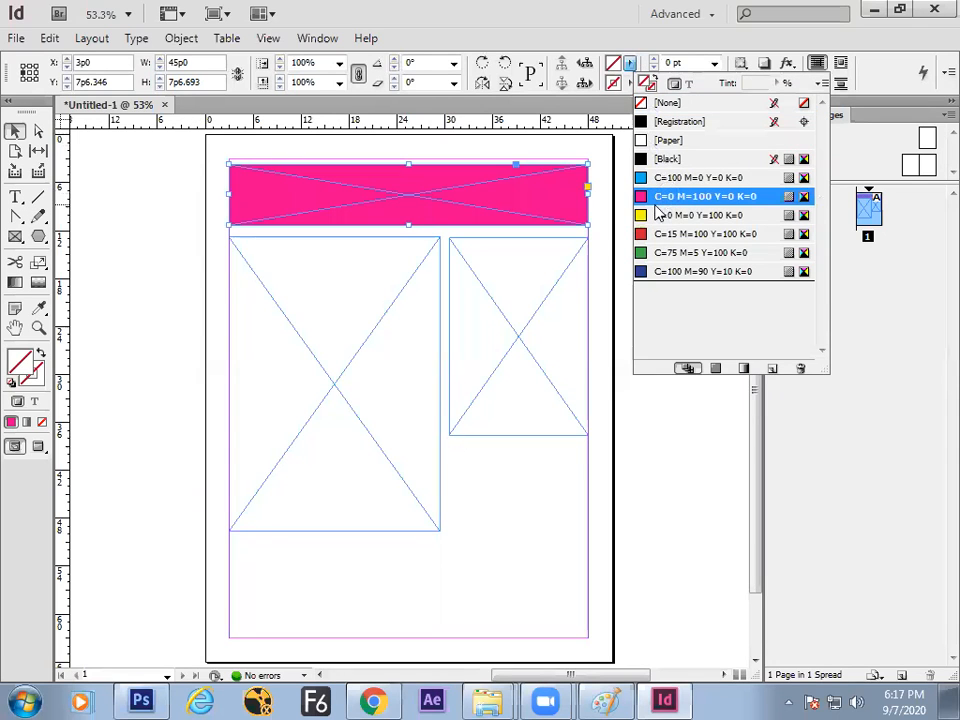
click(606, 221)
Step: Select the lower-right frame and bring up the file commands to locate Place
click(565, 312)
click(535, 192)
click(516, 306)
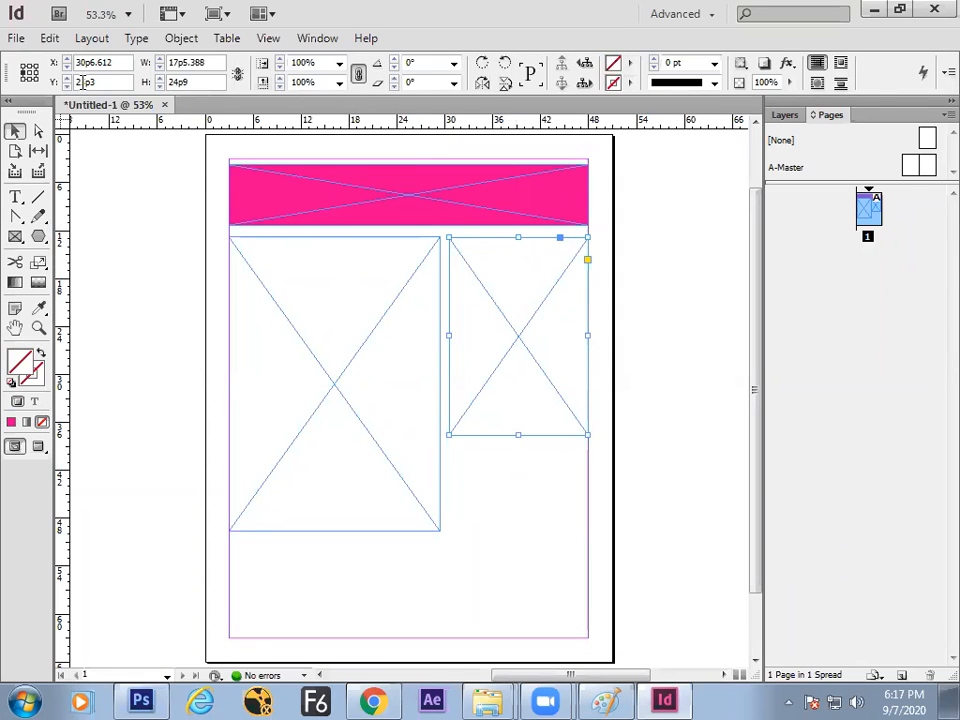
click(15, 38)
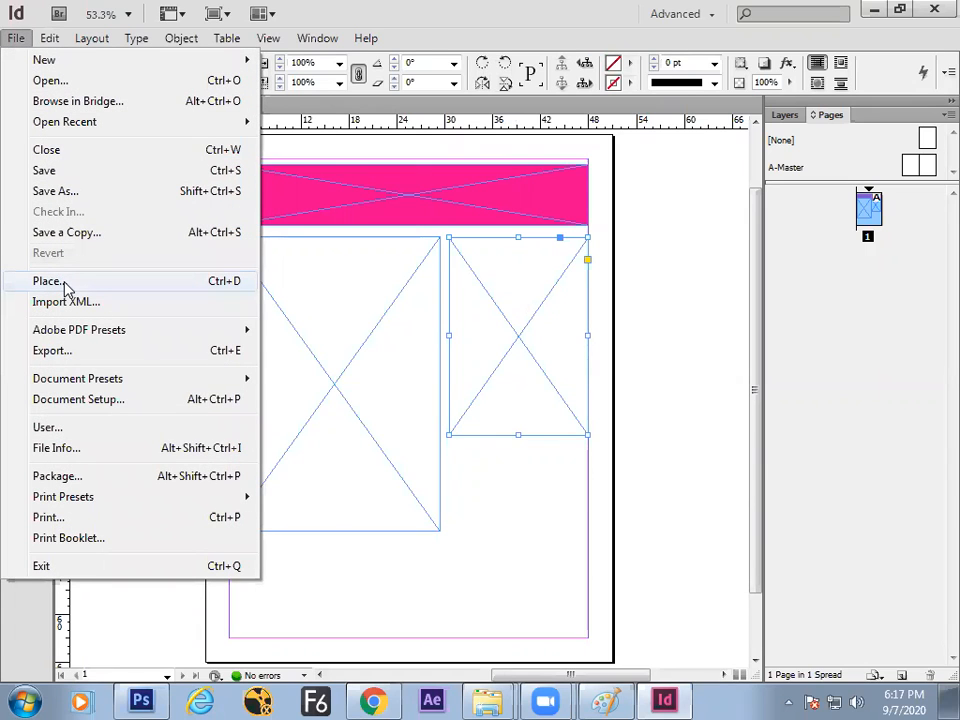
Step: Switch to Paint and handwrite "Place" below the date, with a boxed "Ctrl + D" underneath it
click(602, 700)
mouse_move(127, 405)
mouse_down()
mouse_move(125, 458)
mouse_move(128, 420)
mouse_up()
mouse_move(141, 404)
mouse_down()
mouse_move(141, 456)
mouse_move(162, 432)
mouse_up()
drag(164, 424, 182, 478)
mouse_move(191, 448)
mouse_down()
mouse_move(193, 476)
mouse_move(198, 458)
mouse_up()
drag(199, 463, 206, 460)
mouse_move(209, 446)
mouse_down()
mouse_move(210, 475)
mouse_move(221, 470)
mouse_up()
mouse_move(214, 462)
mouse_down()
mouse_move(236, 456)
mouse_move(238, 468)
mouse_up()
mouse_move(167, 455)
mouse_down()
mouse_move(255, 470)
mouse_move(163, 505)
mouse_up()
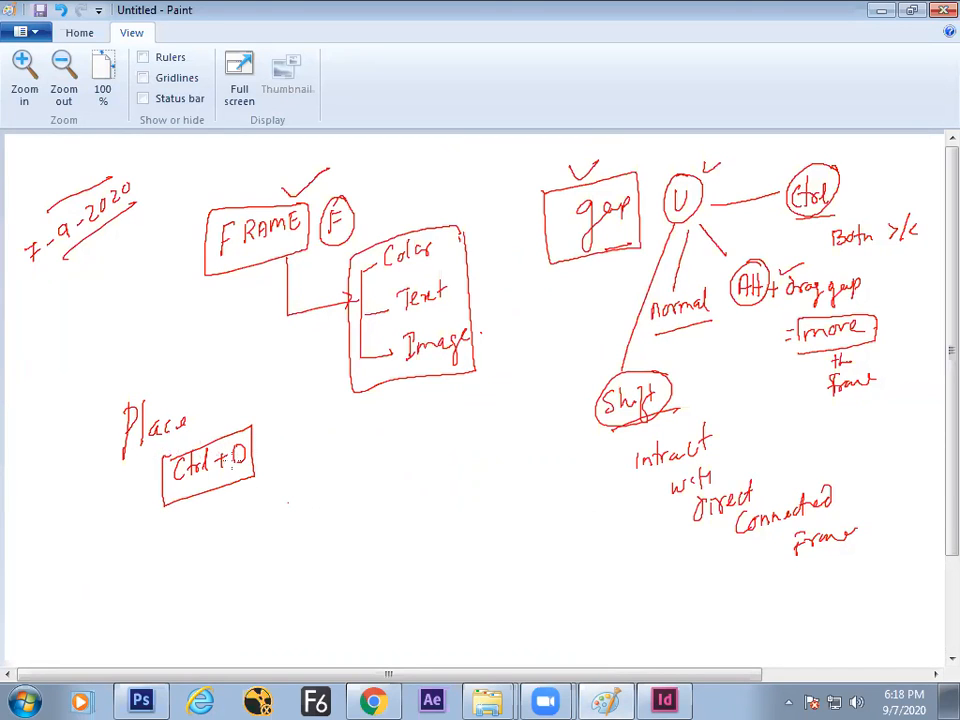
Step: Retrace the D more boldly, tick the boxed shortcut, and handwrite "File" with an arrow leading to "Place"
mouse_move(234, 464)
mouse_down()
mouse_move(236, 448)
mouse_move(236, 467)
mouse_up()
mouse_move(211, 424)
mouse_down()
mouse_move(218, 432)
mouse_move(244, 399)
mouse_up()
drag(81, 372, 131, 384)
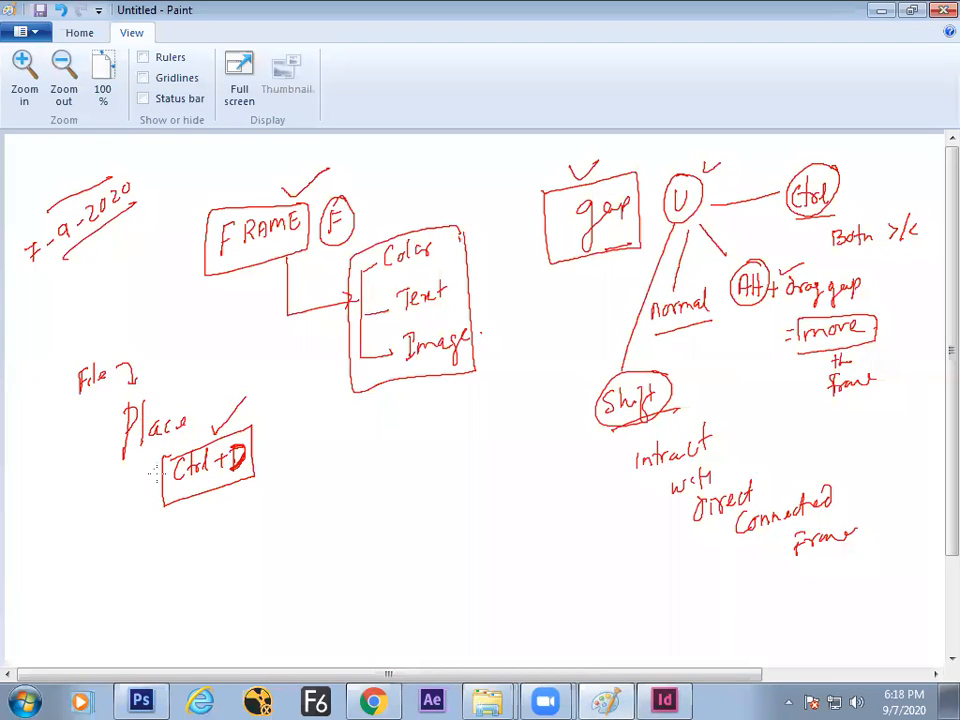
Step: Switch to InDesign and place Tulips.jpg from the Sample Pictures folder into the selected right-hand frame
key(alt+Tab)
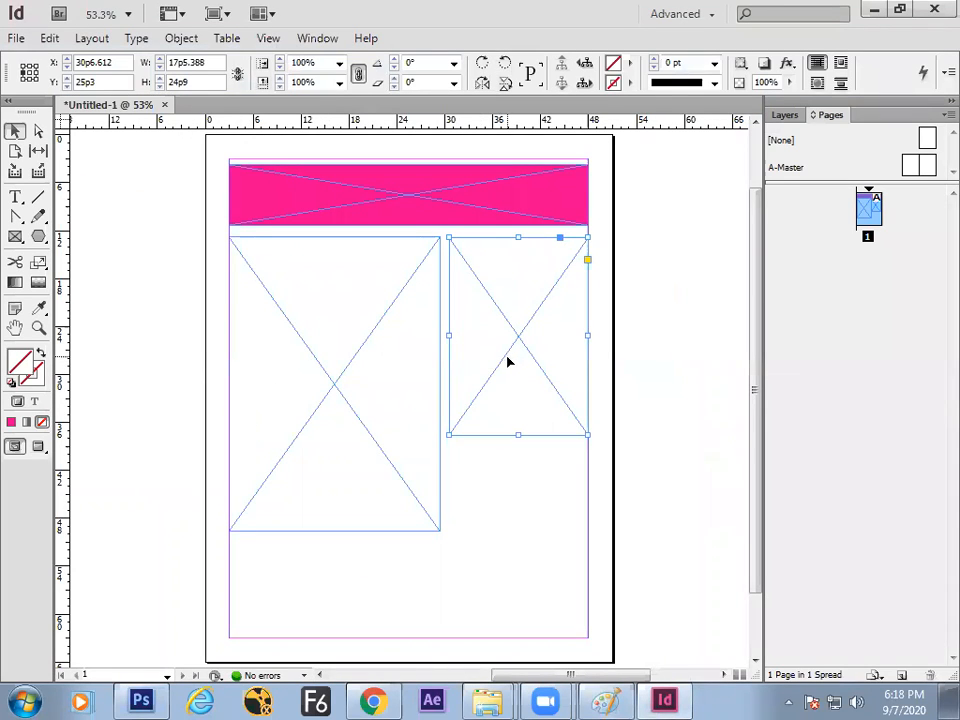
click(17, 38)
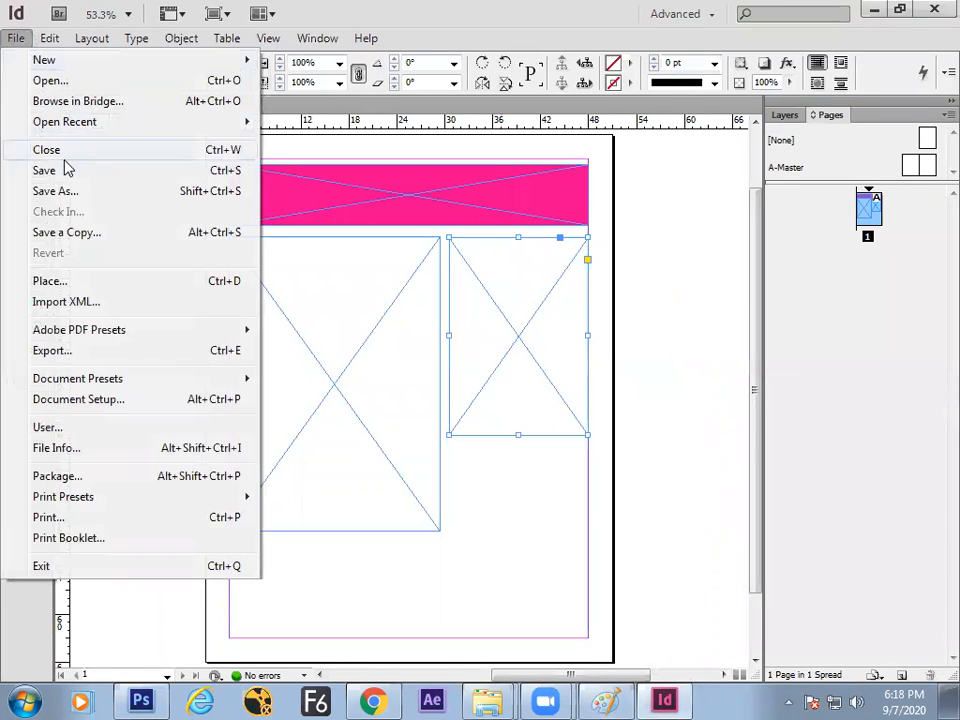
click(108, 282)
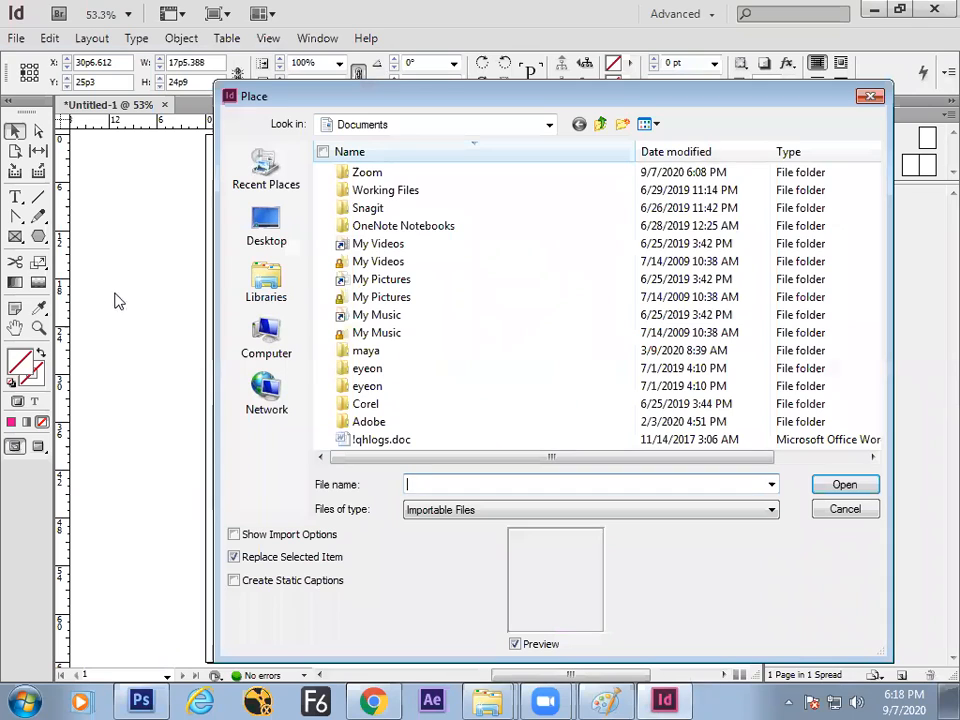
click(287, 291)
click(388, 230)
double_click(388, 230)
double_click(440, 343)
click(535, 340)
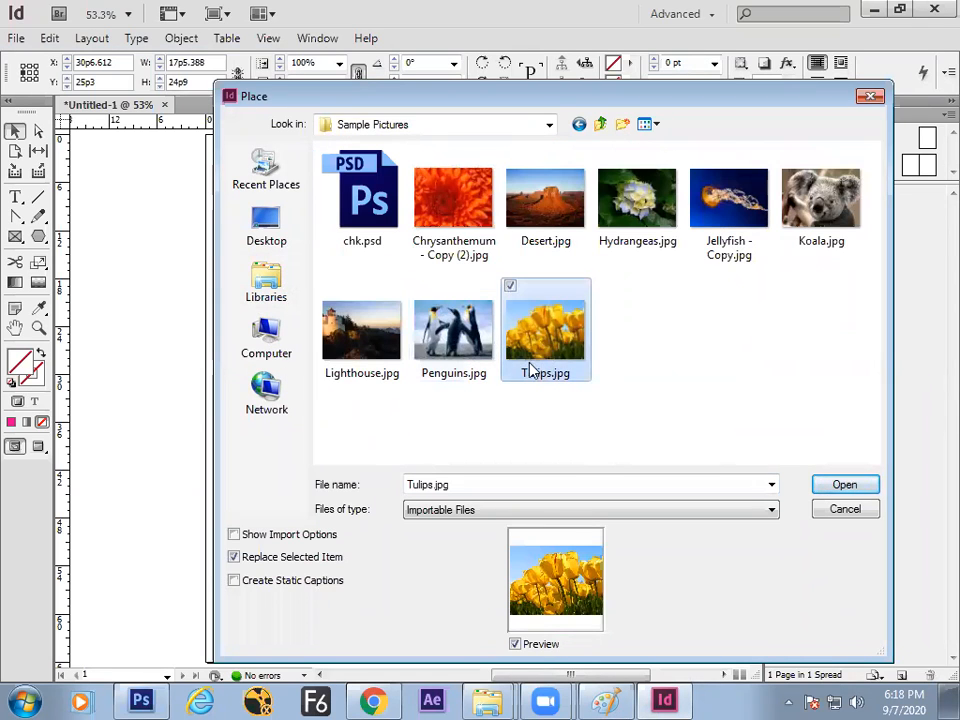
click(844, 484)
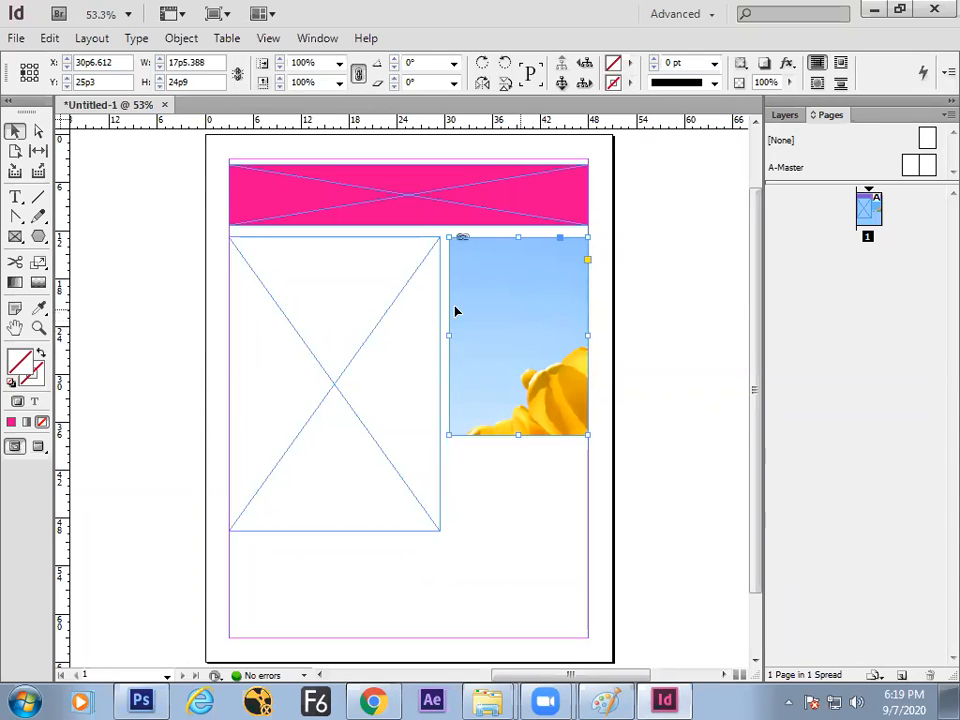
Step: Apply Fit Content to Frame to the tulips image in the right-hand frame
click(188, 40)
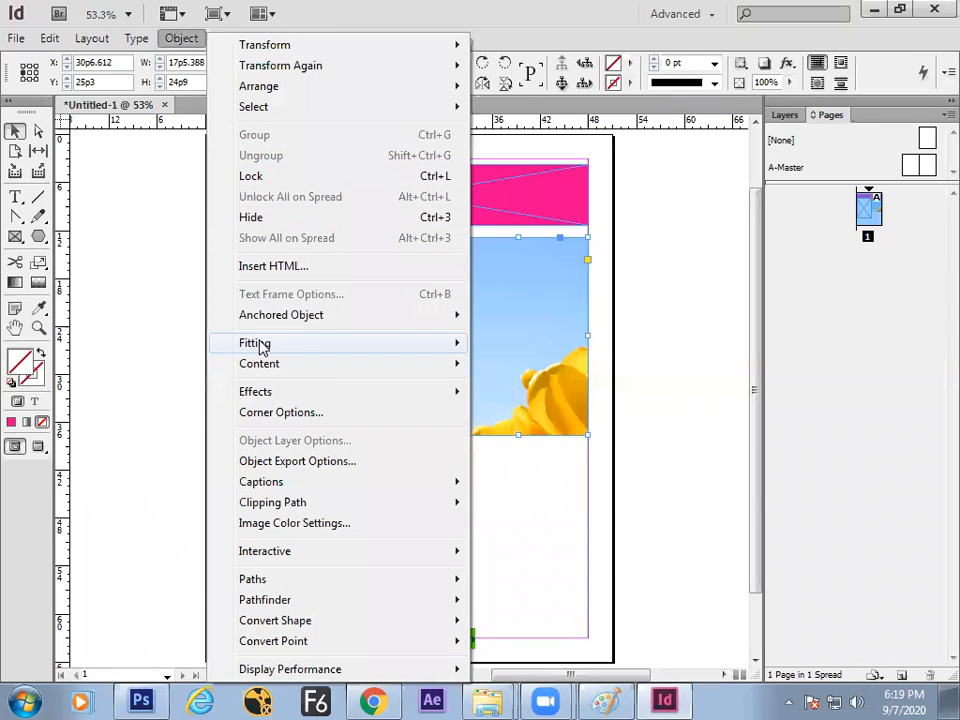
mouse_move(258, 344)
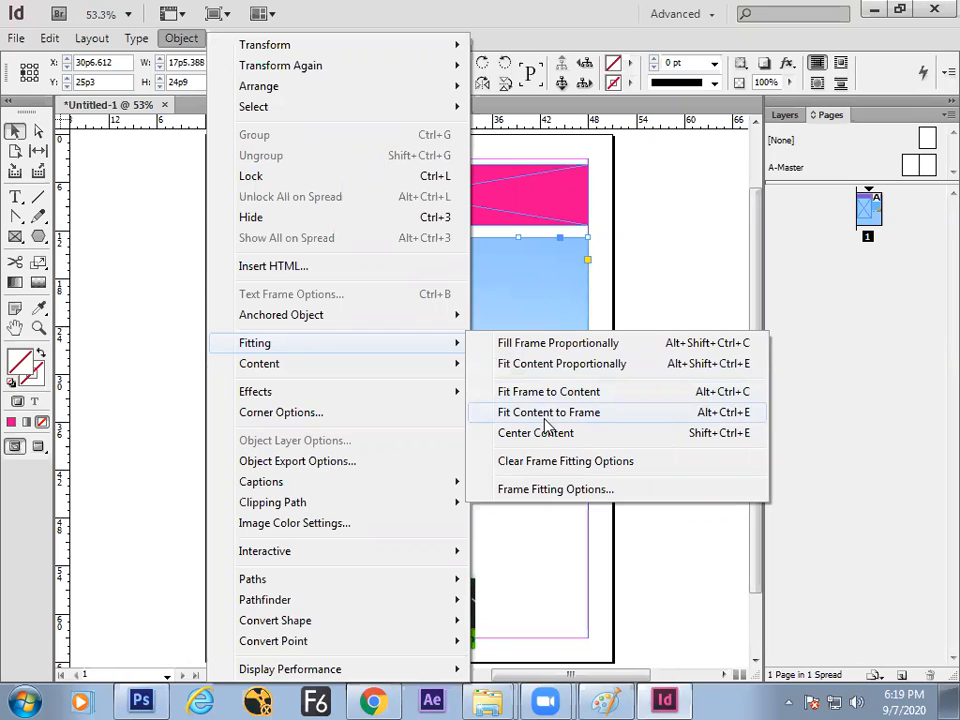
click(712, 414)
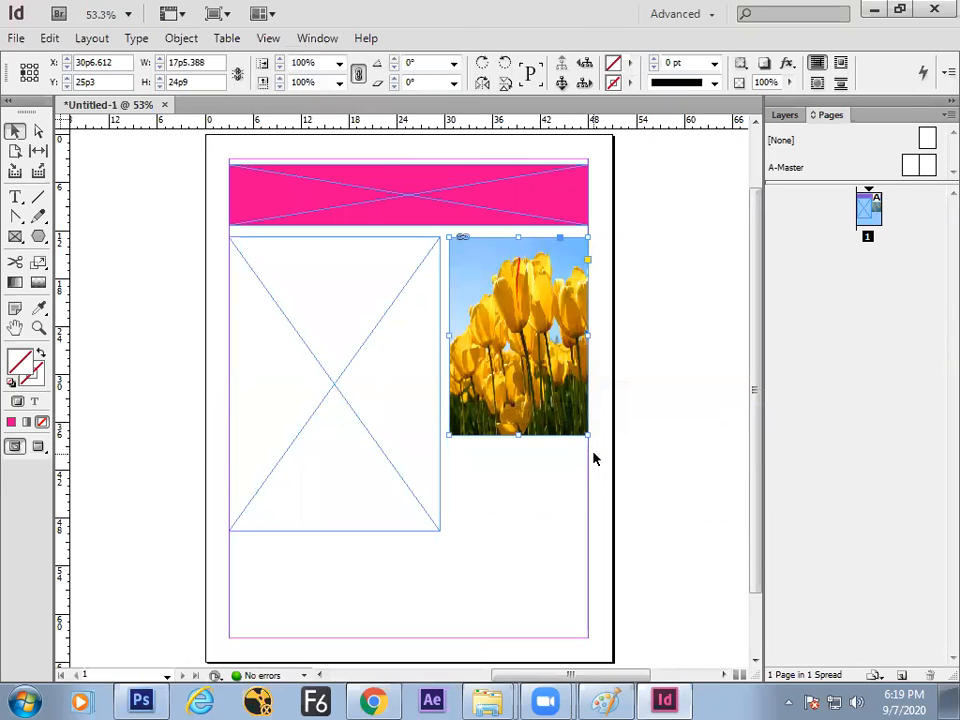
Step: Undo the content fitting and the tulips placement, and start the Place command again for the right-hand frame
key(ctrl+z)
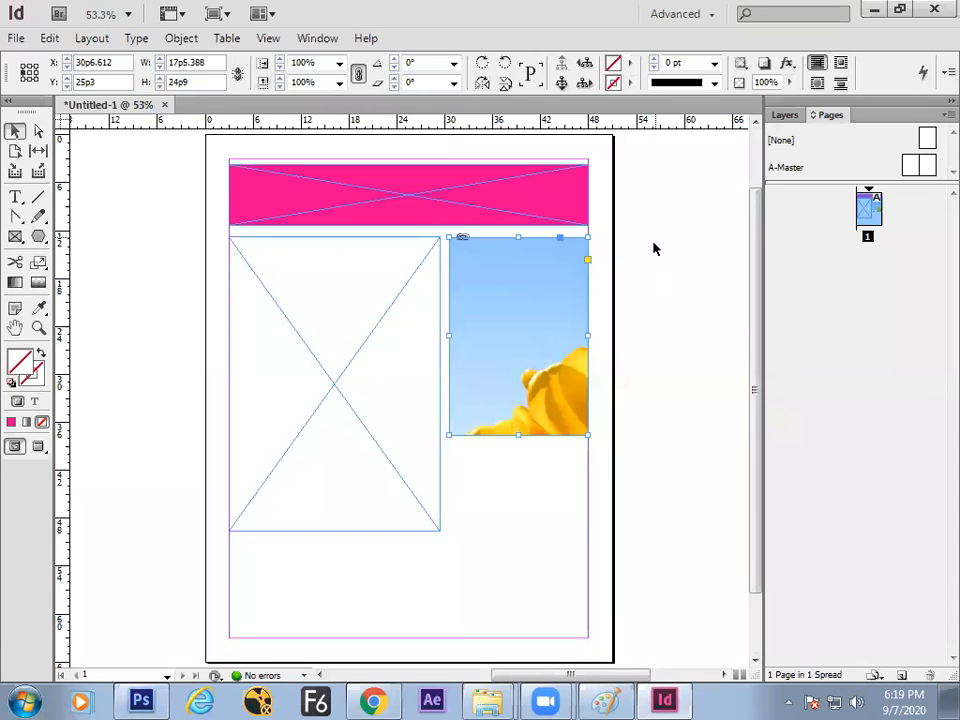
key(ctrl+z)
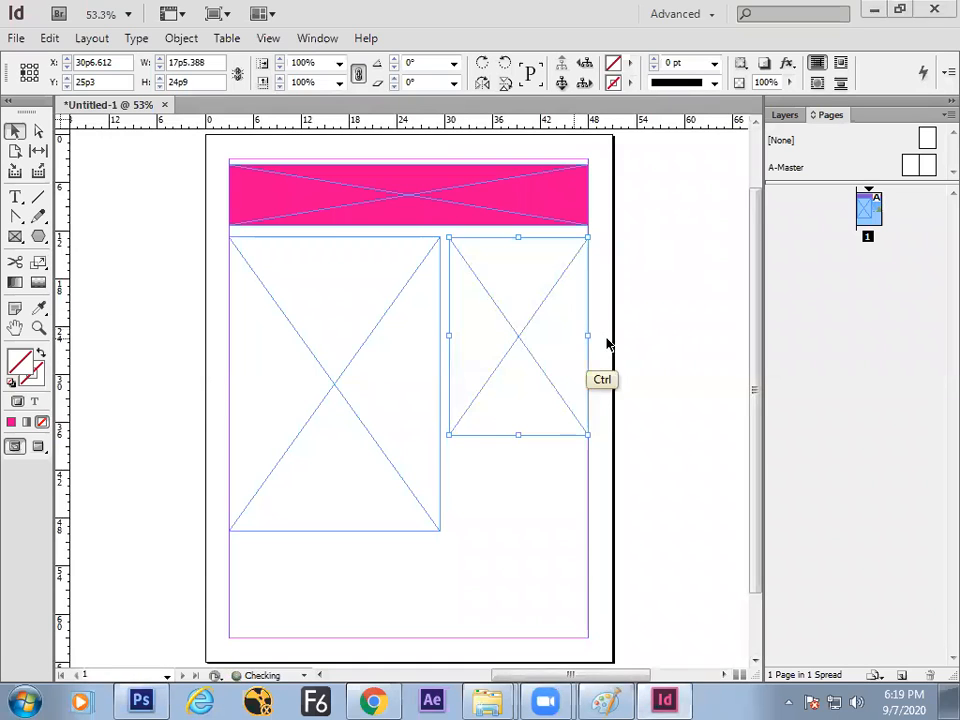
key(Escape)
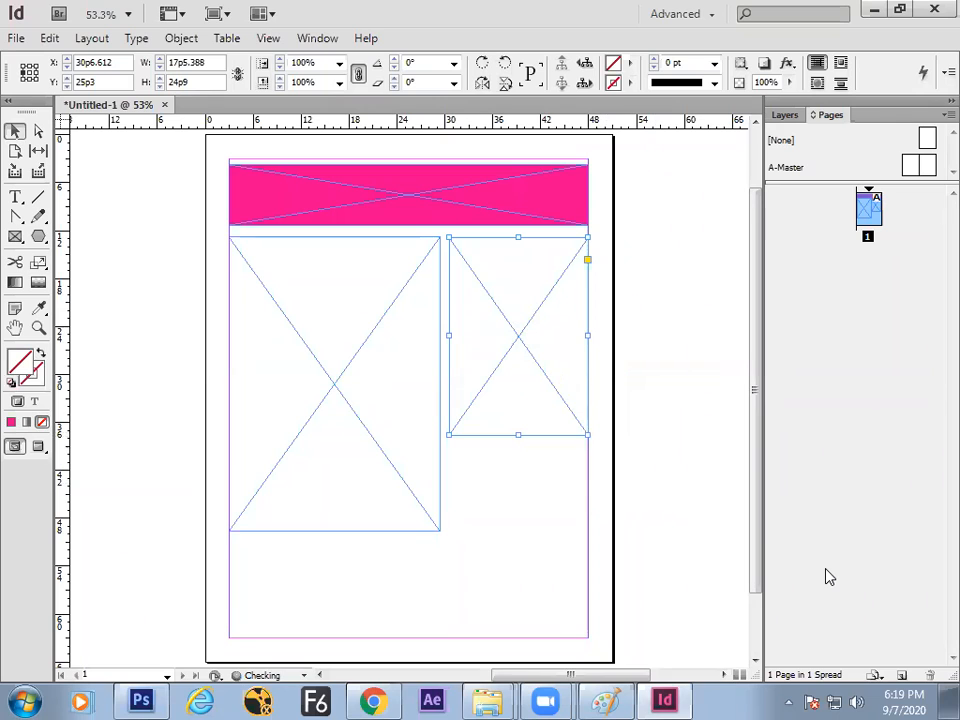
key(ctrl+d)
double_click(655, 354)
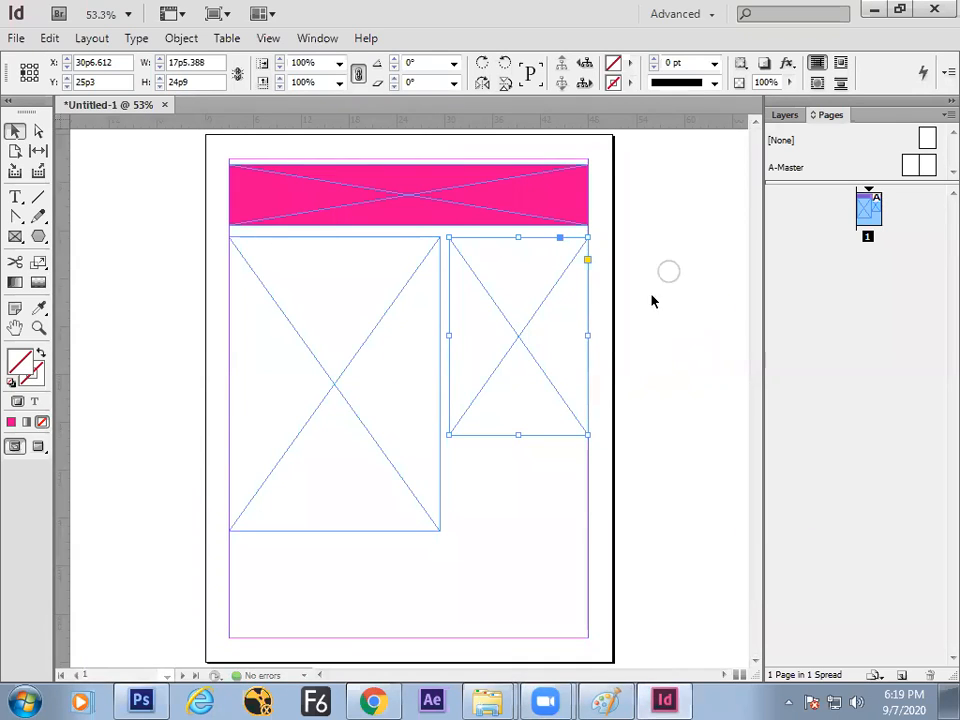
Step: Switch to Paint and circle the word "Image" in the FRAME notes
key(alt+Tab)
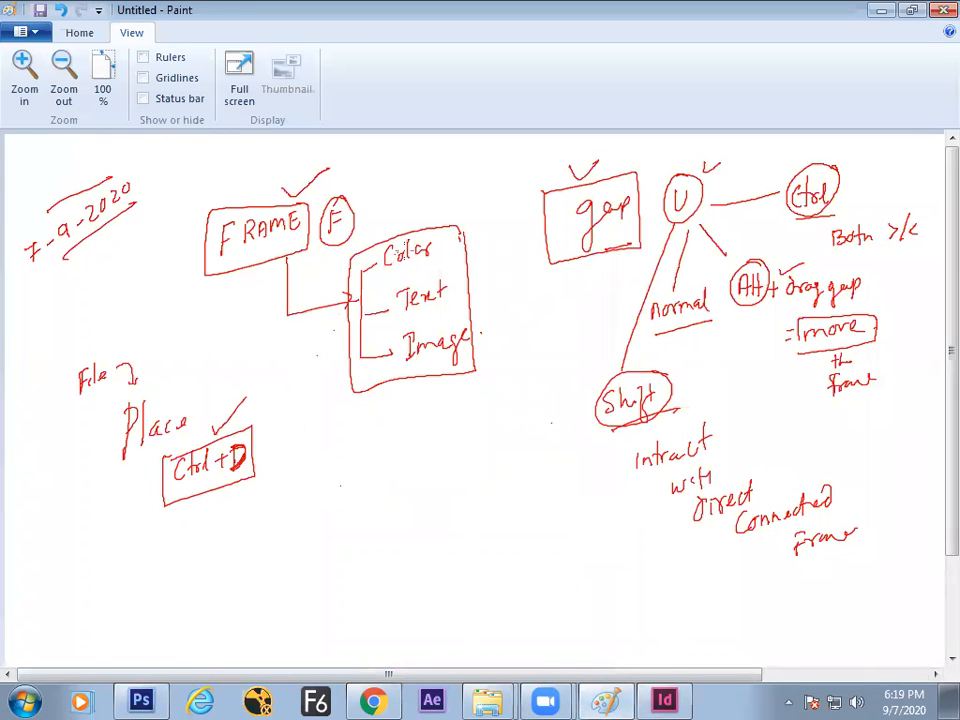
mouse_move(455, 328)
mouse_down()
mouse_move(396, 372)
mouse_move(478, 326)
mouse_up()
click(78, 33)
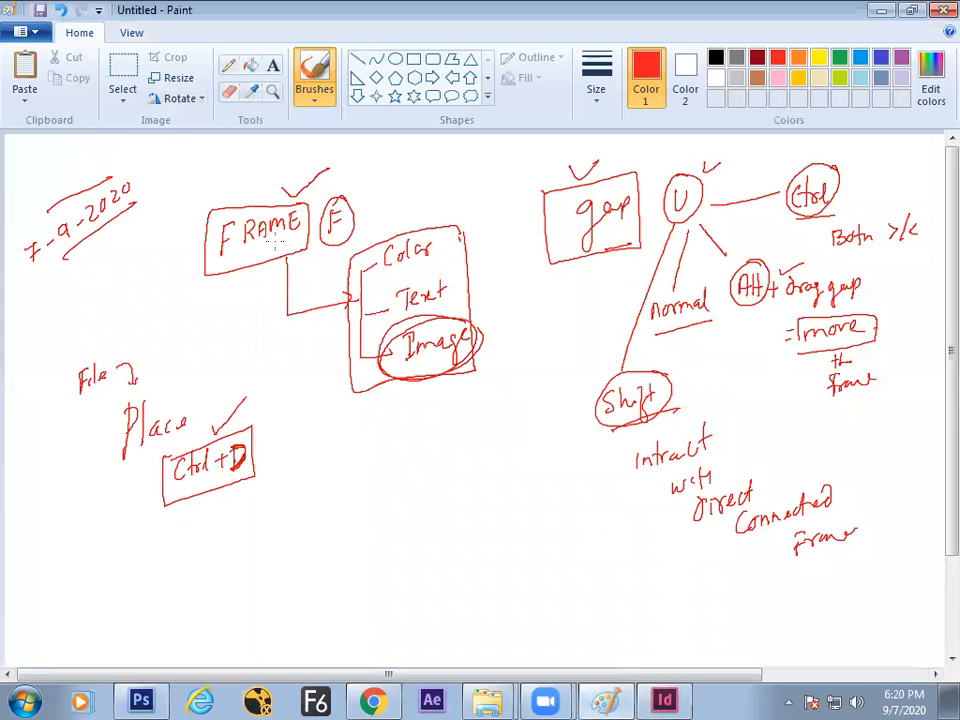
Step: Switch to InDesign and place Tulips.jpg into the empty right-hand frame
key(alt+Tab)
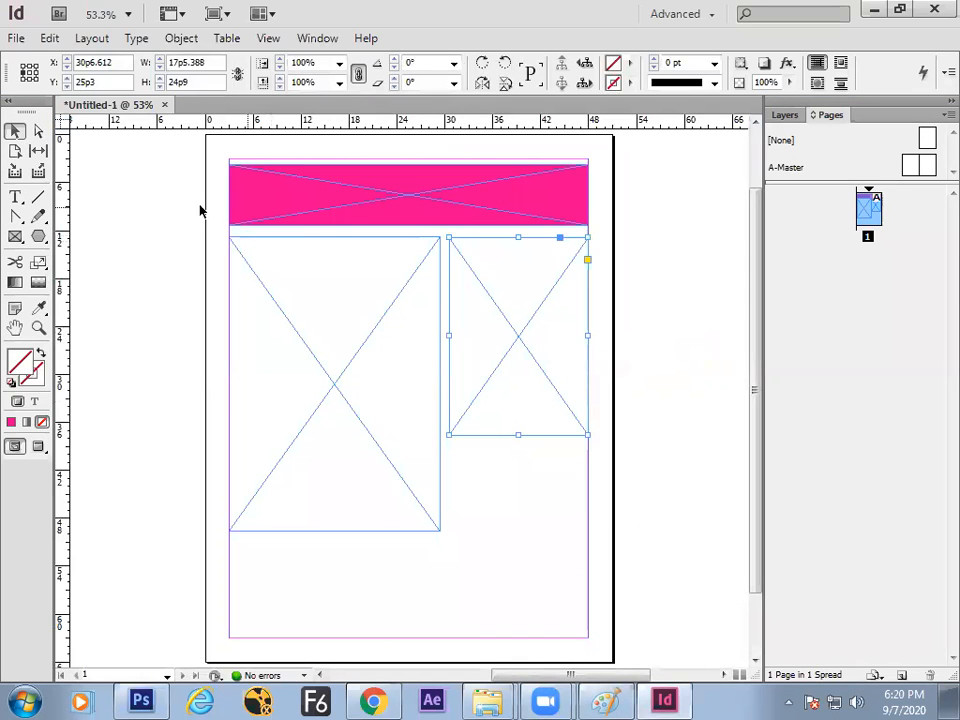
click(17, 39)
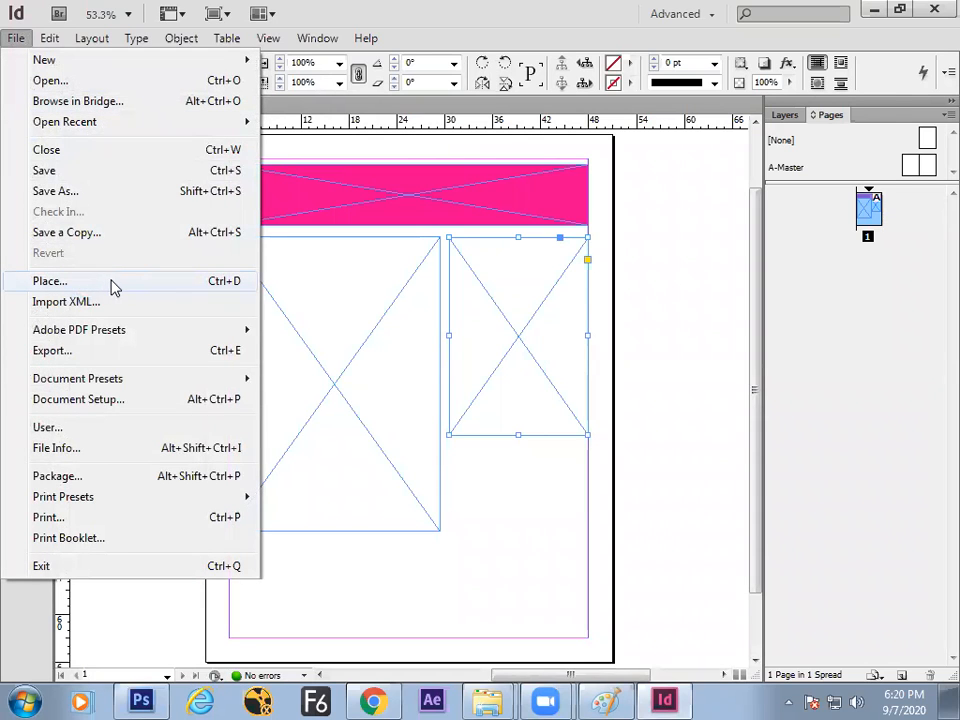
click(110, 284)
click(638, 335)
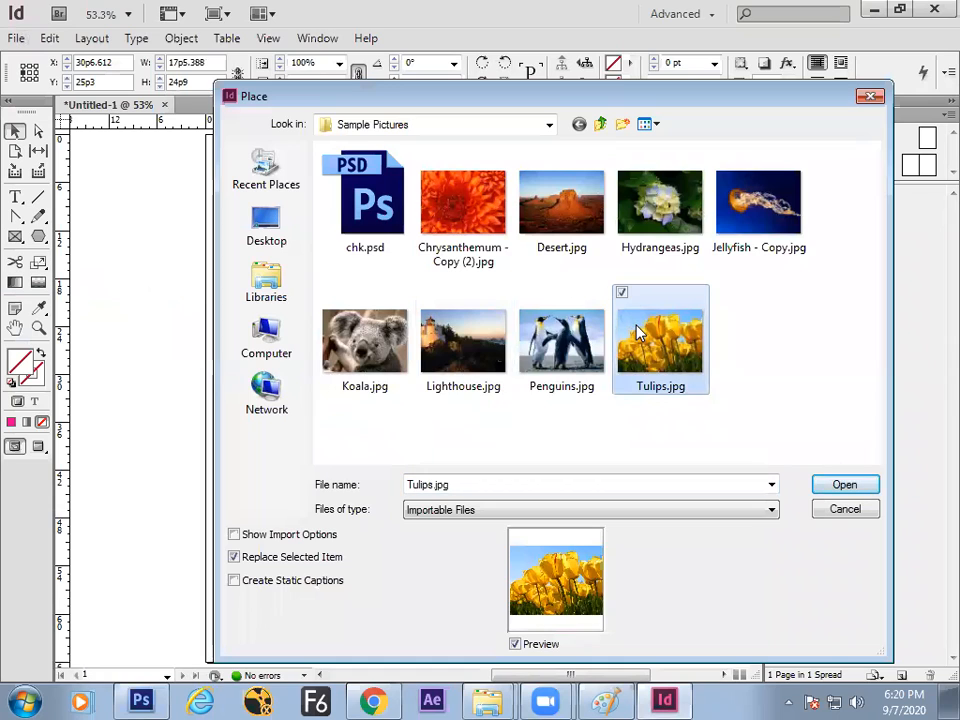
click(844, 484)
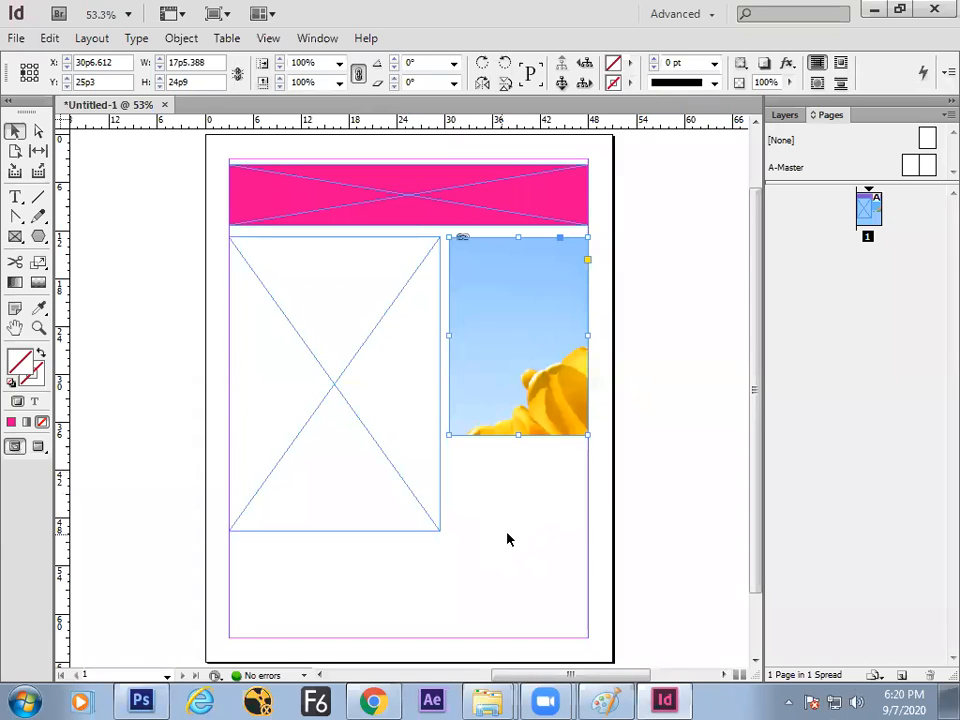
Step: Draw a small rectangle frame about 6p0 by 9p9 on the pasteboard beside the page, and delete it
key(ctrl+d)
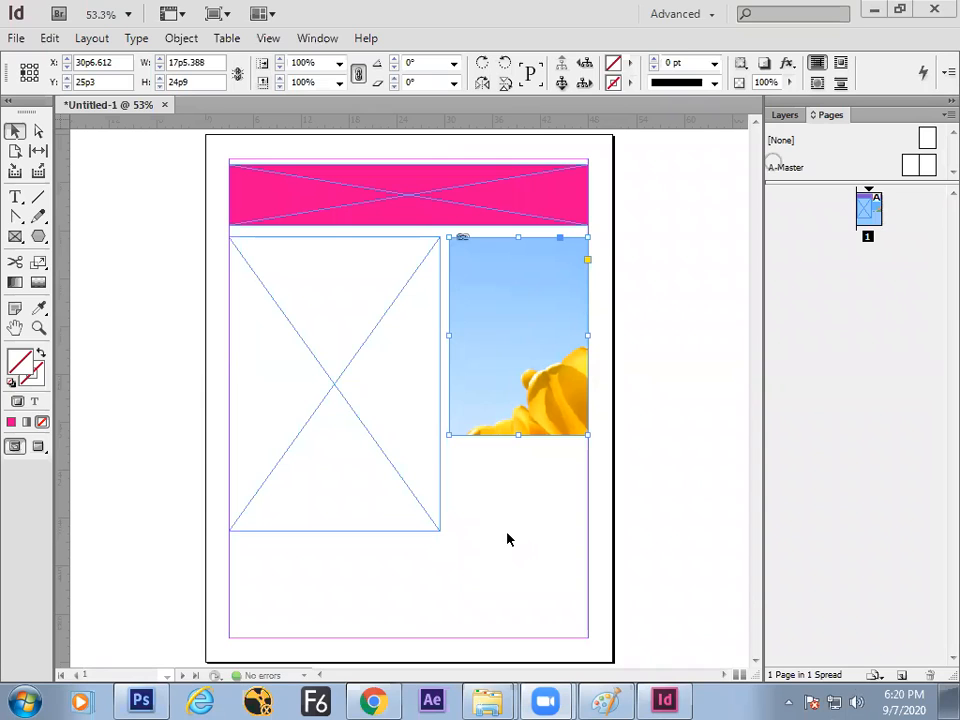
click(302, 336)
click(20, 239)
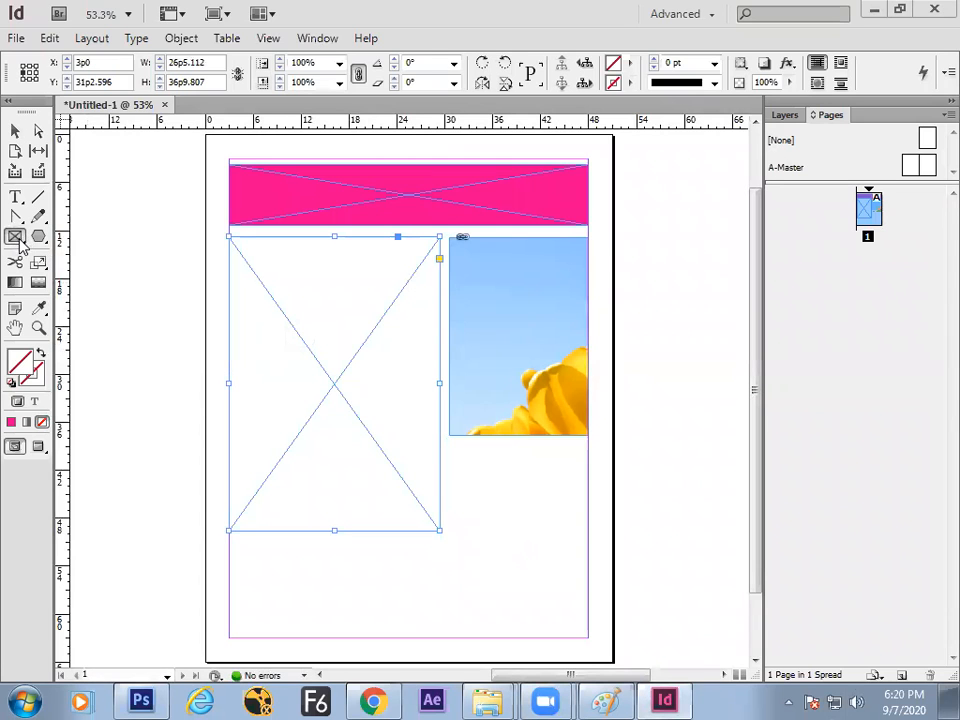
drag(104, 240, 154, 318)
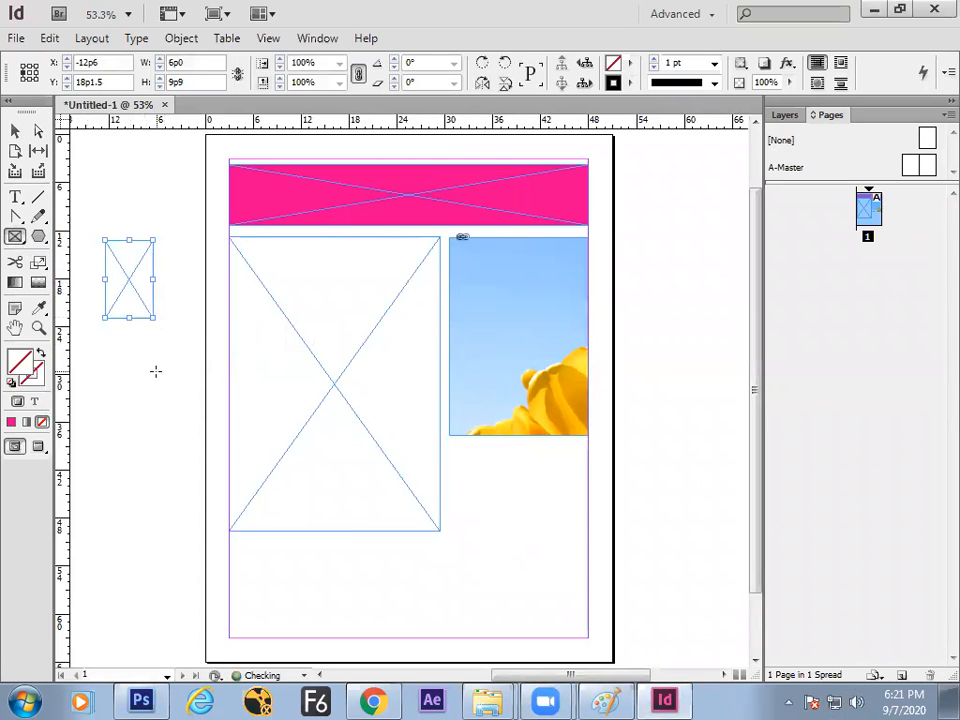
click(15, 130)
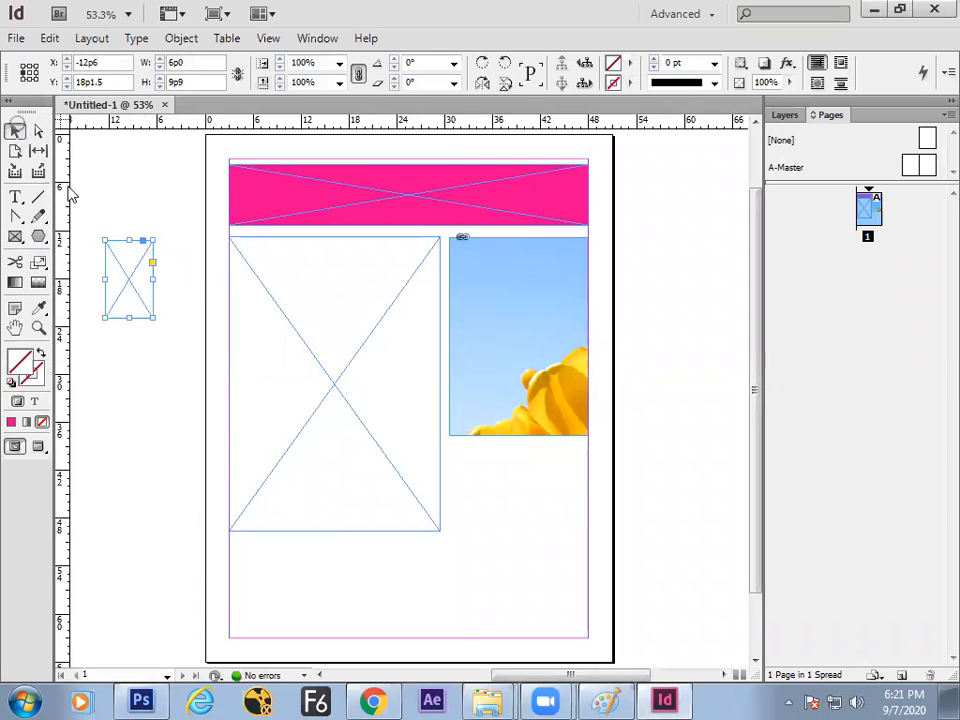
key(Delete)
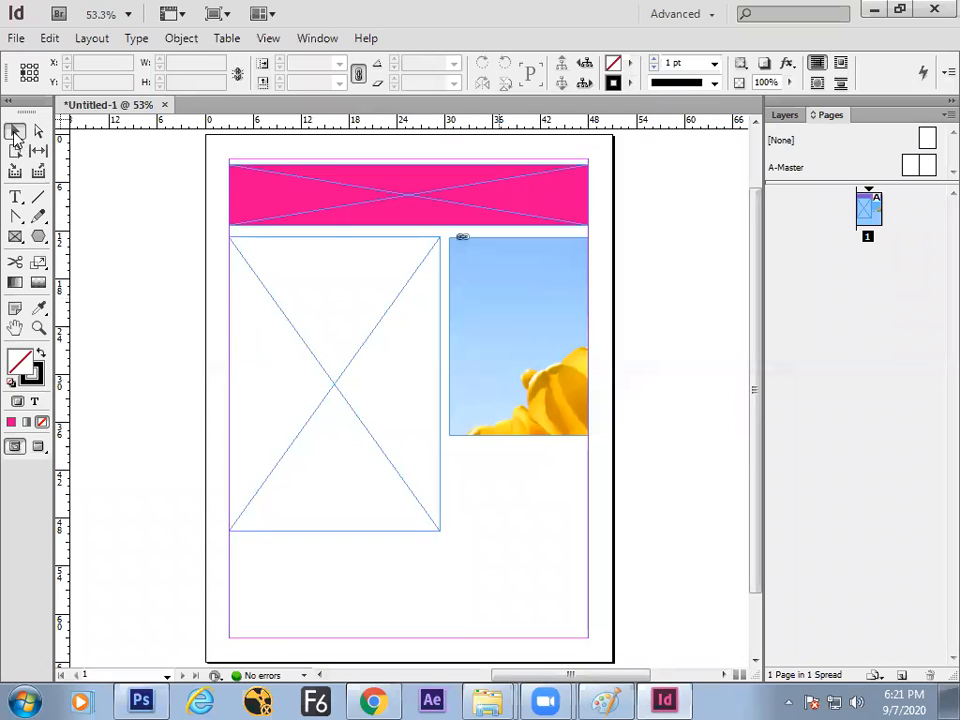
Step: Place Penguins.jpg into the large left-hand frame, and undo the placement
click(525, 318)
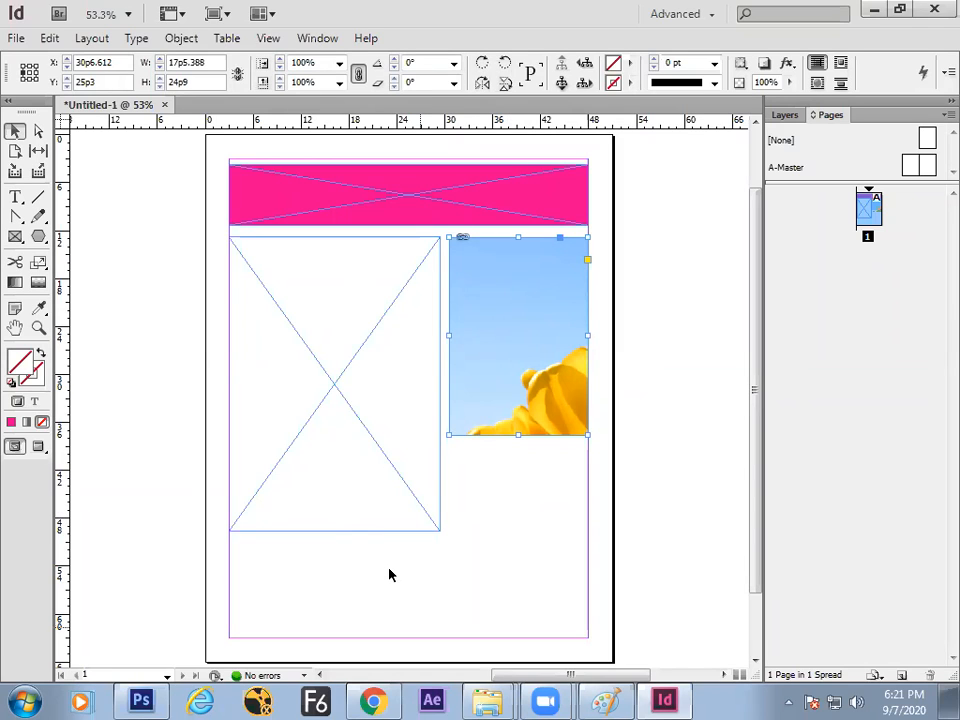
click(422, 509)
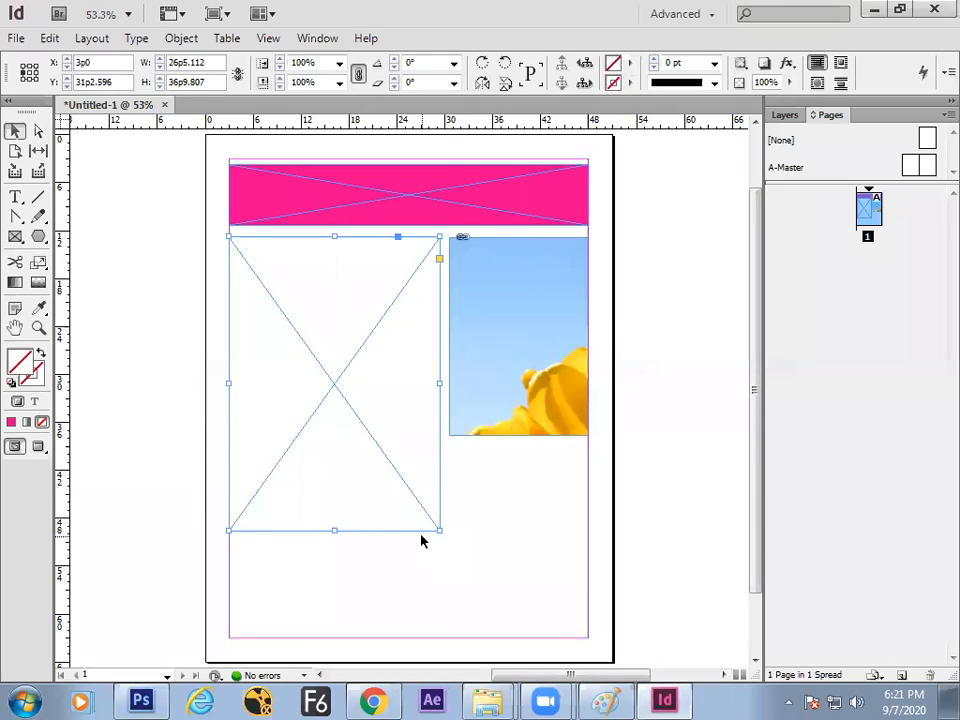
click(17, 39)
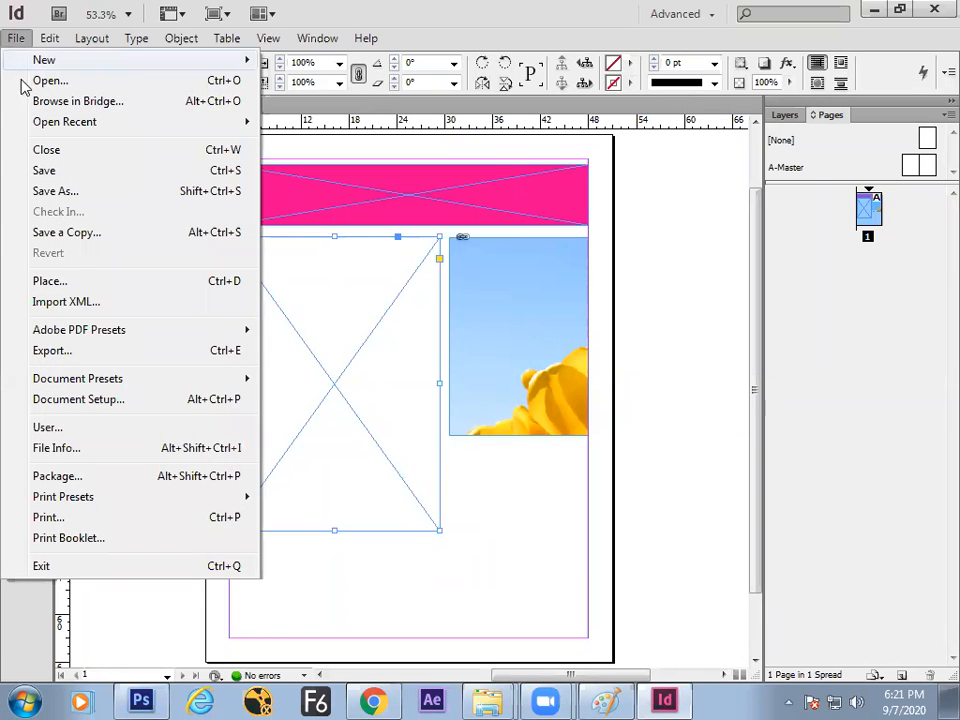
click(50, 281)
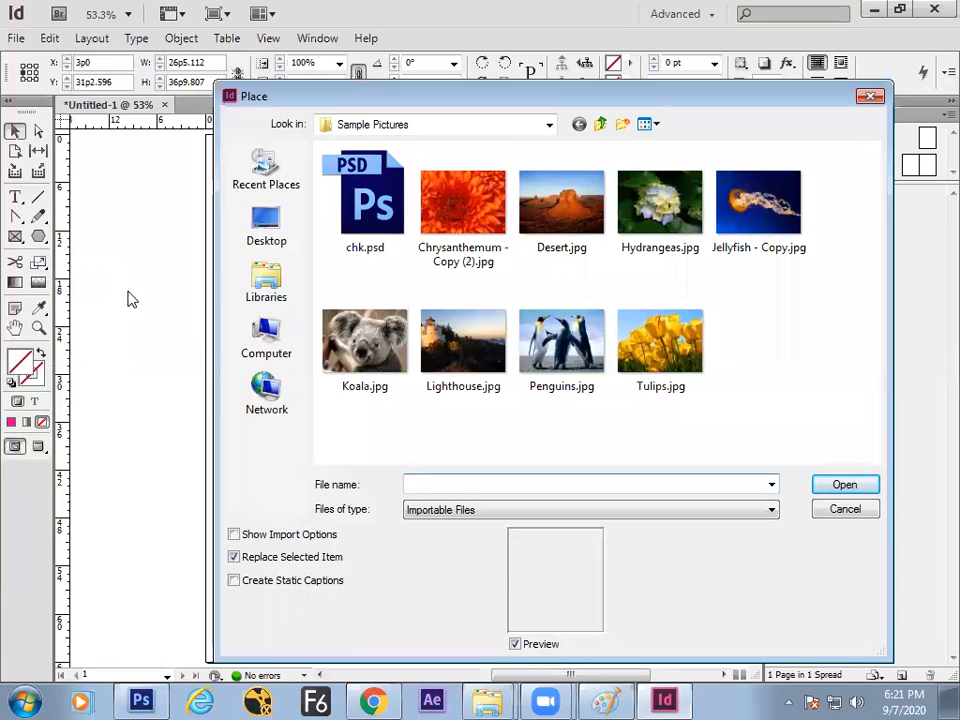
click(578, 383)
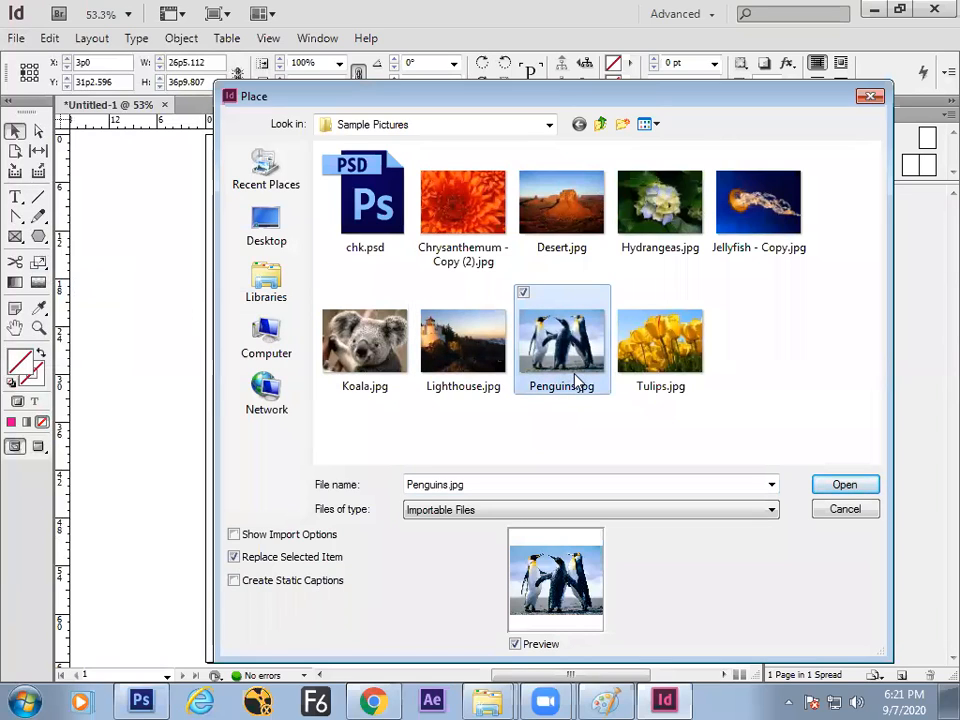
click(843, 486)
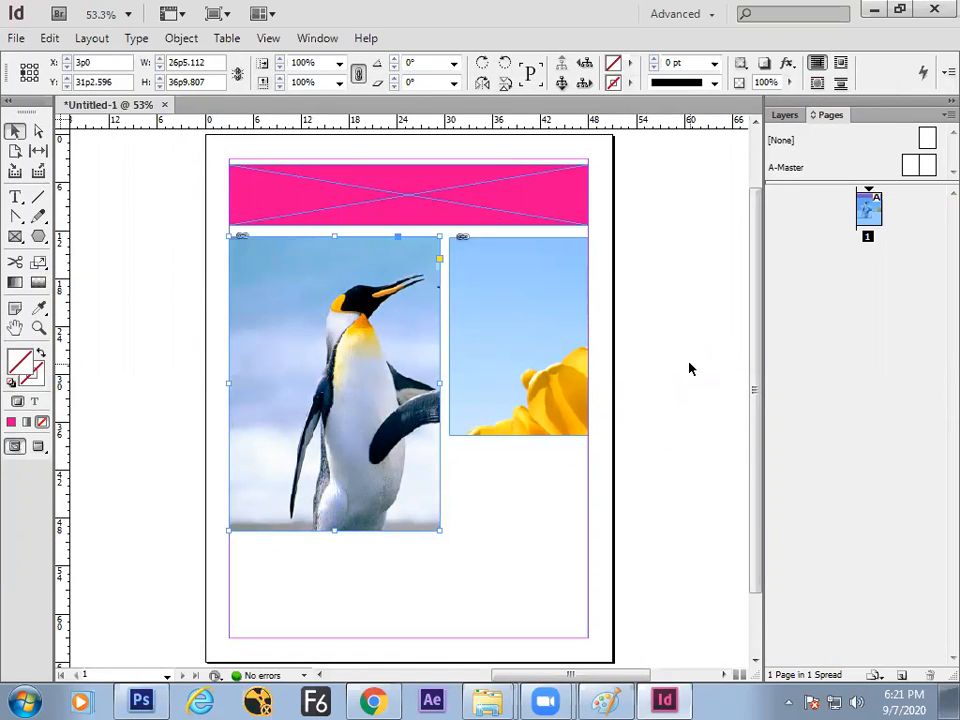
key(ctrl+z)
key(Escape)
Step: Select the tulips frame and apply Fit Content Proportionally to its image
click(637, 312)
click(541, 346)
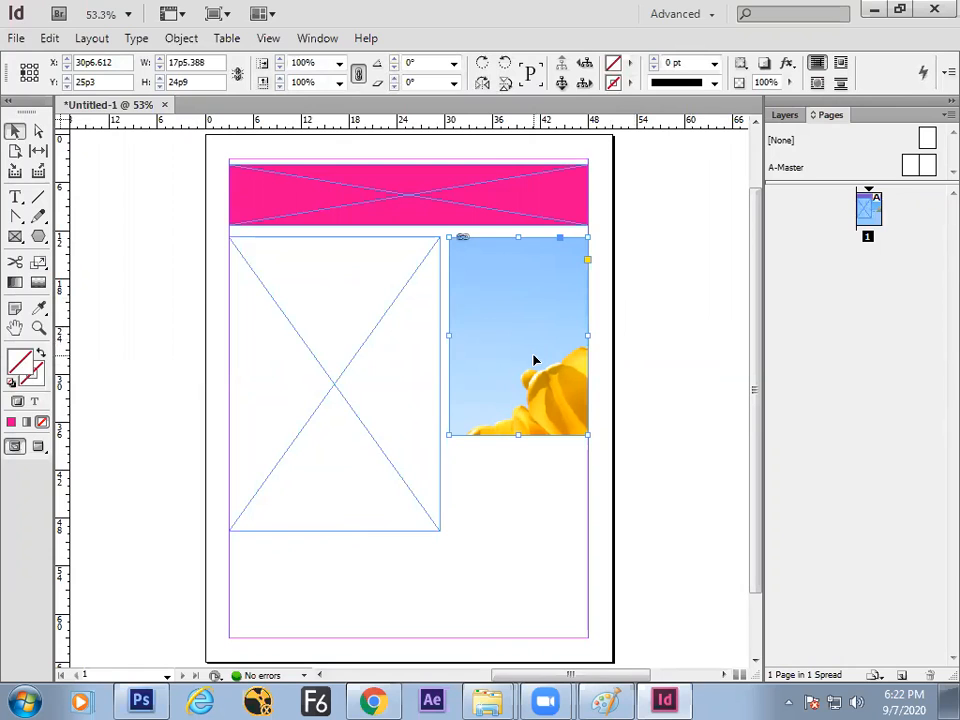
click(170, 42)
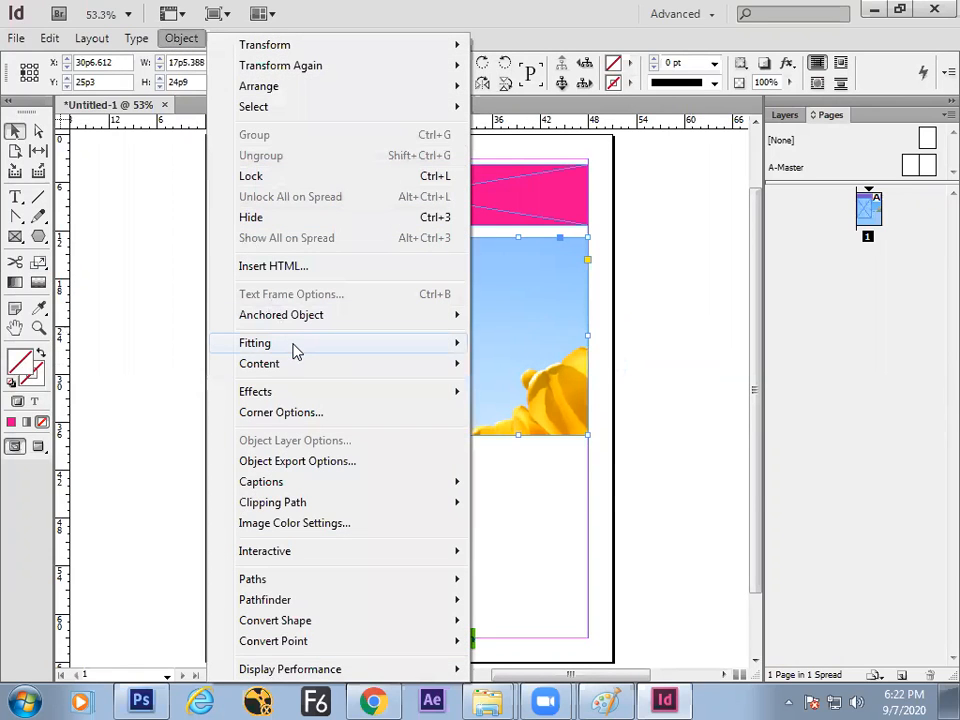
mouse_move(297, 348)
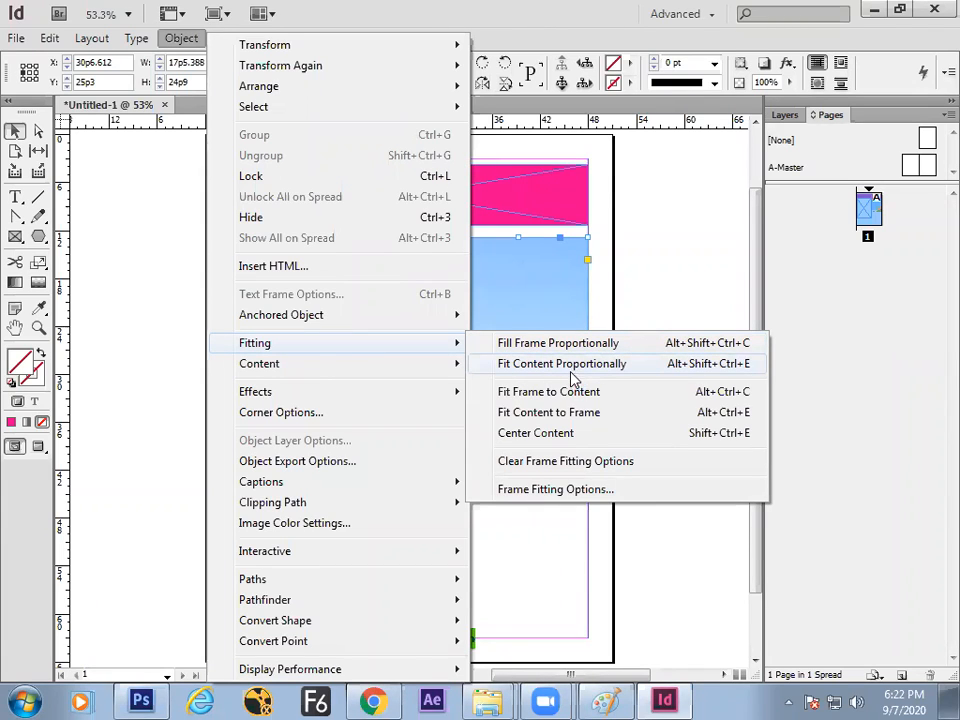
click(686, 370)
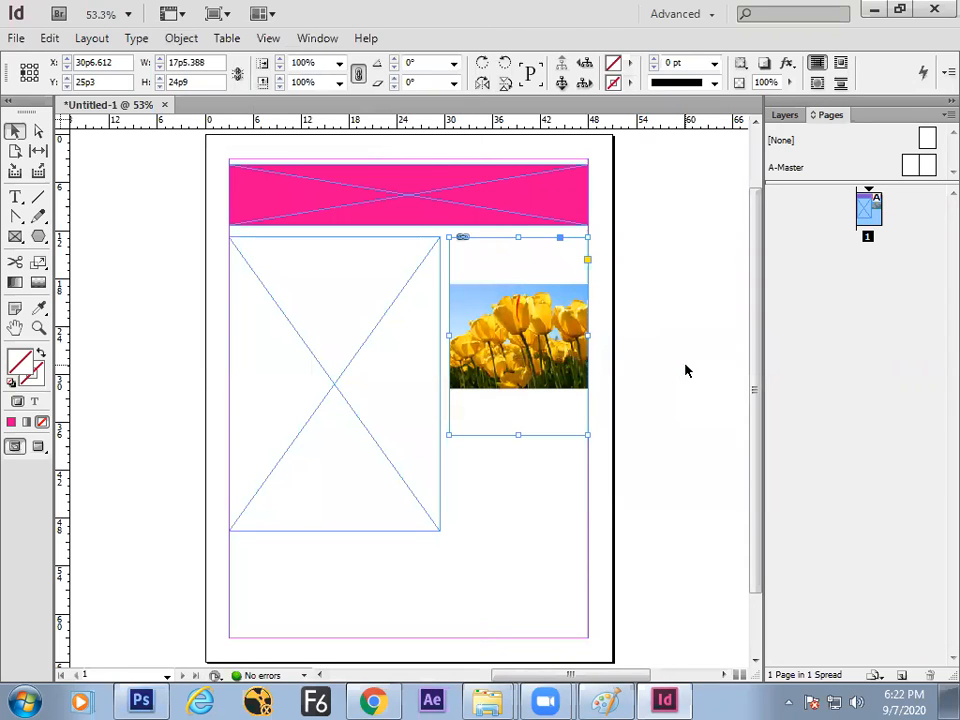
Step: Switch to Paint and handwrite "Alt+Ctrl+Shift+E" in a drawn box, with "Proportionate Fit Image" written beneath it
key(alt+Tab)
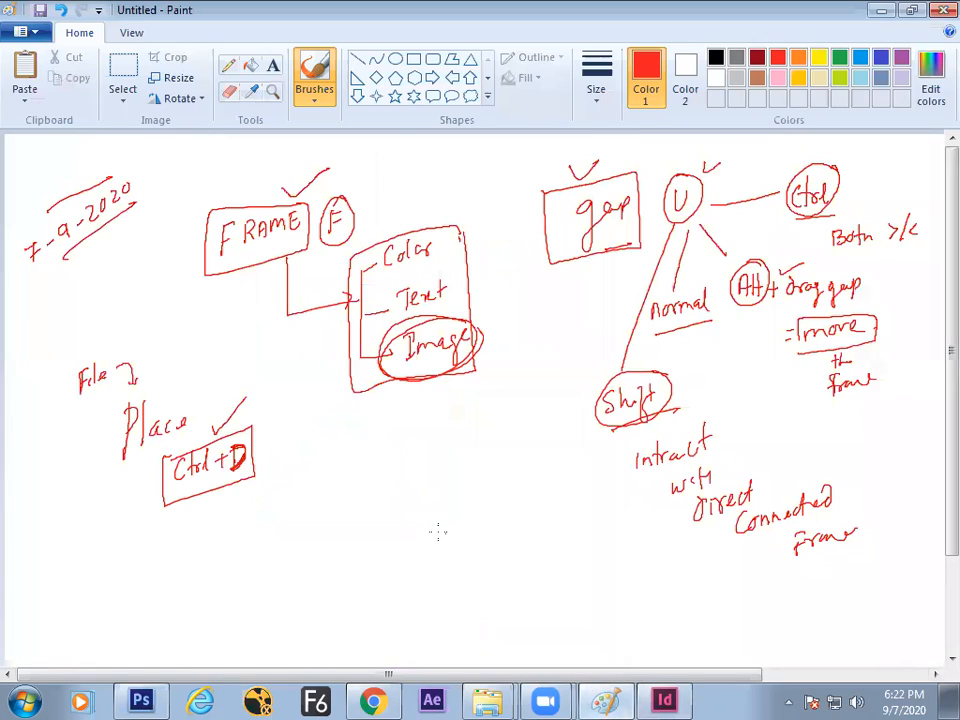
drag(307, 507, 324, 490)
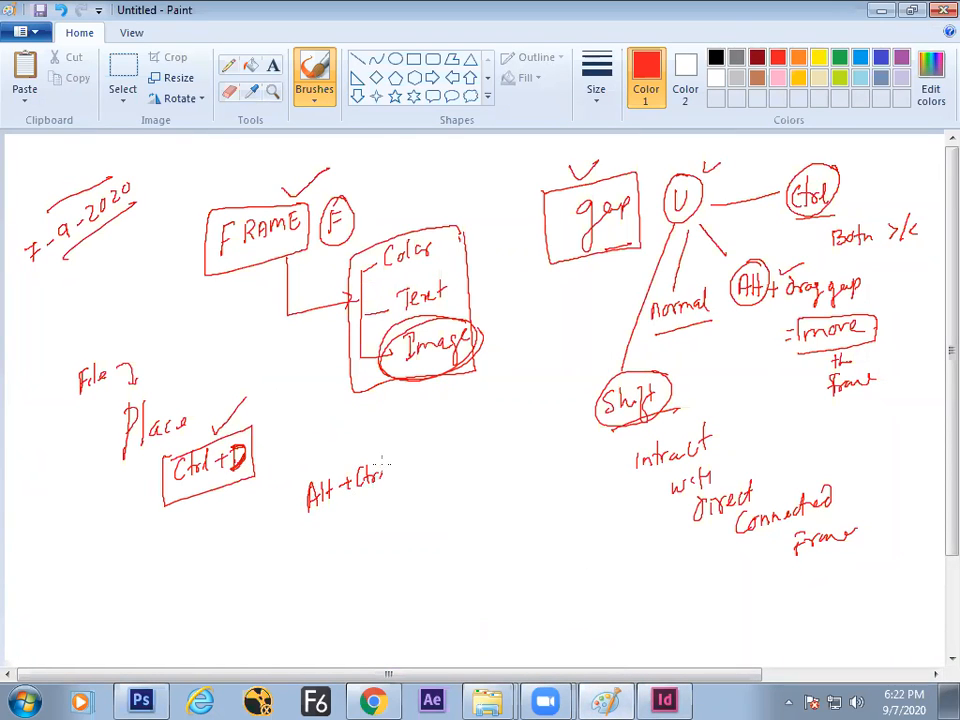
mouse_move(405, 460)
mouse_down()
mouse_move(402, 478)
mouse_move(423, 478)
mouse_up()
drag(431, 458, 427, 482)
drag(464, 440, 465, 452)
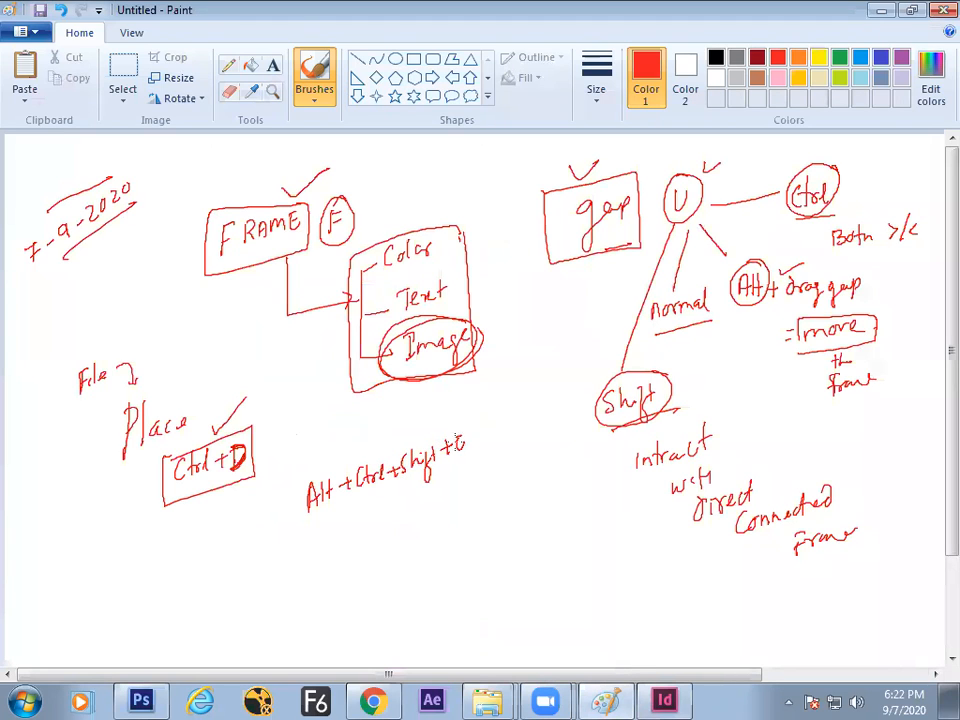
mouse_move(285, 478)
mouse_down()
mouse_move(490, 408)
mouse_move(464, 484)
mouse_move(289, 542)
mouse_move(278, 474)
mouse_up()
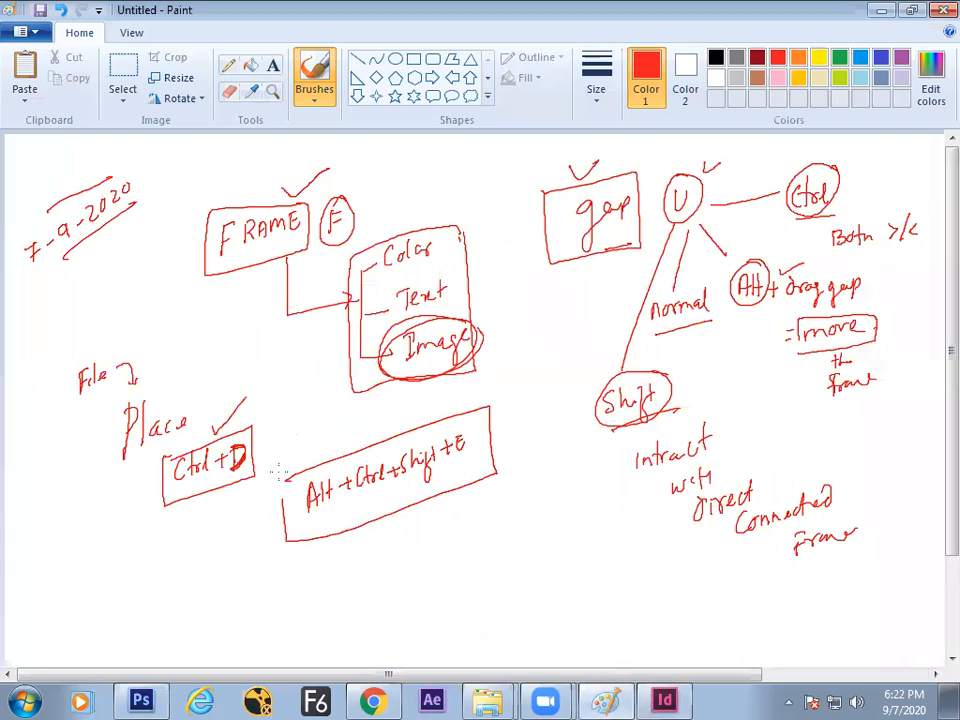
drag(343, 556, 362, 560)
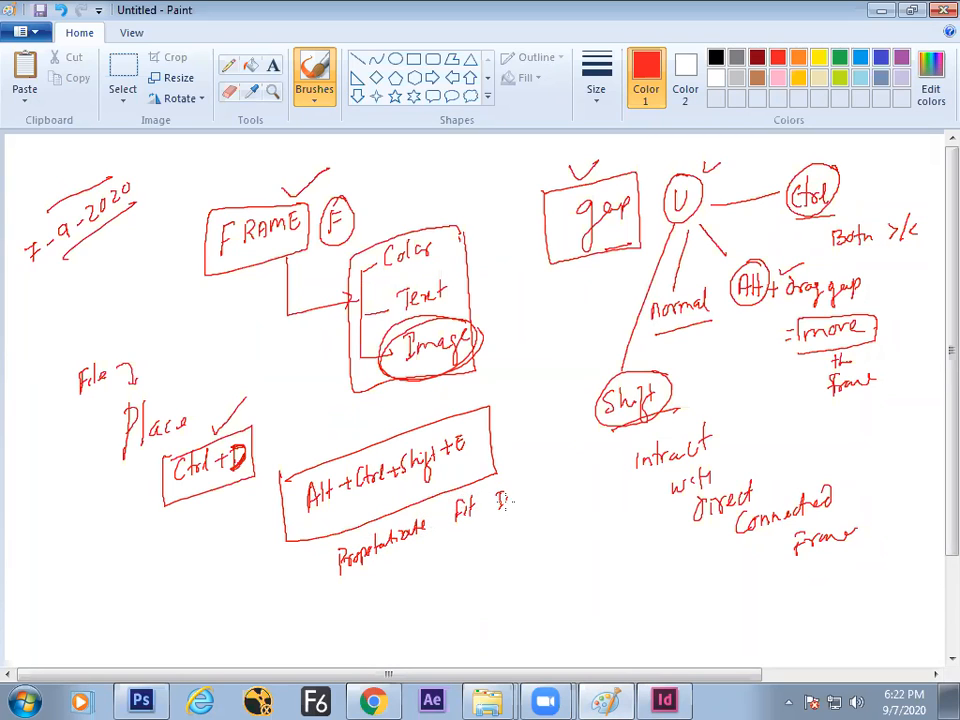
drag(542, 487, 552, 481)
Step: Switch to InDesign, select the large empty left-hand frame and activate the Type tool
key(alt+Tab)
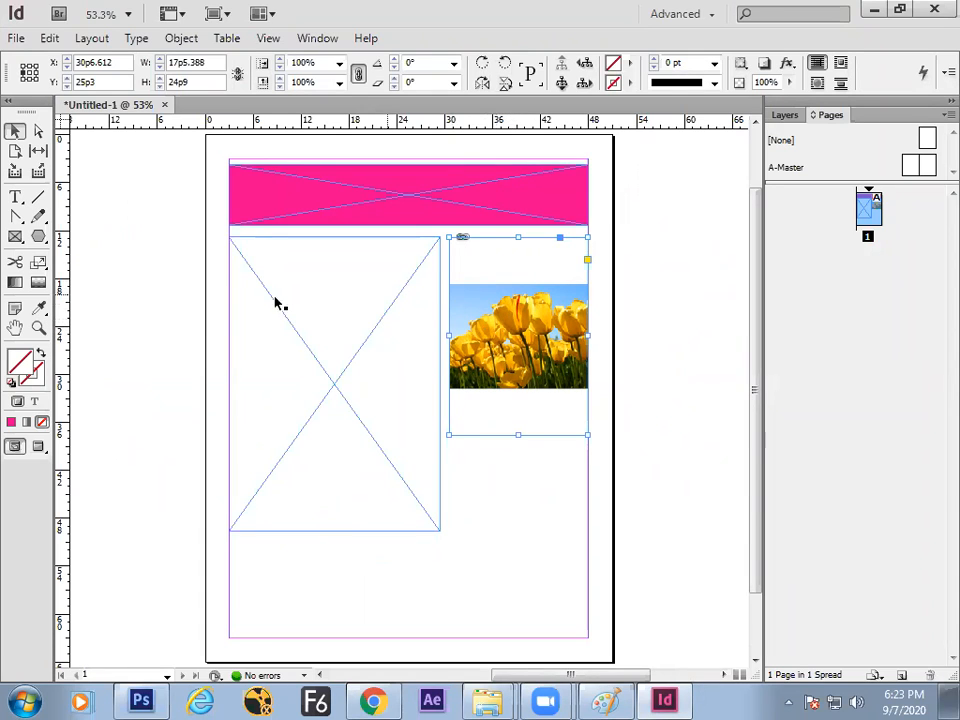
click(178, 306)
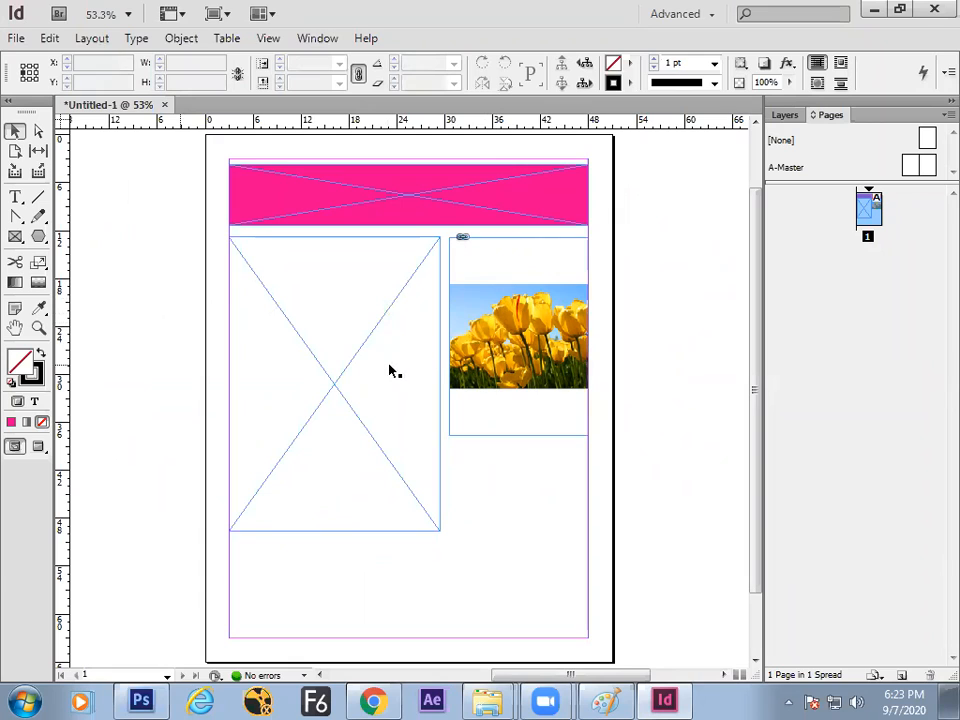
click(372, 214)
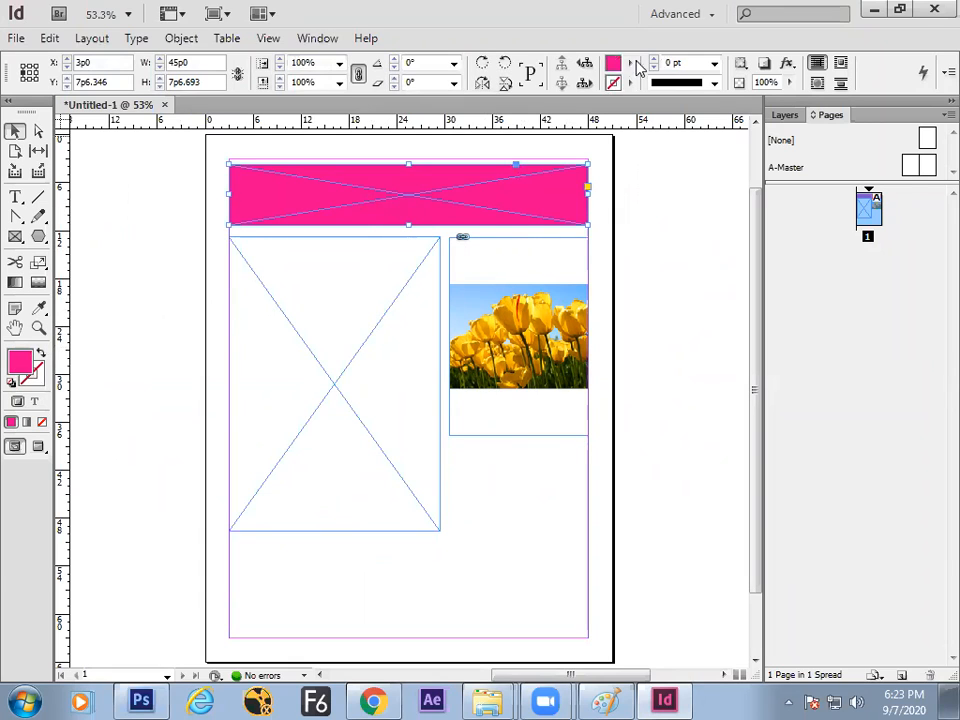
click(193, 294)
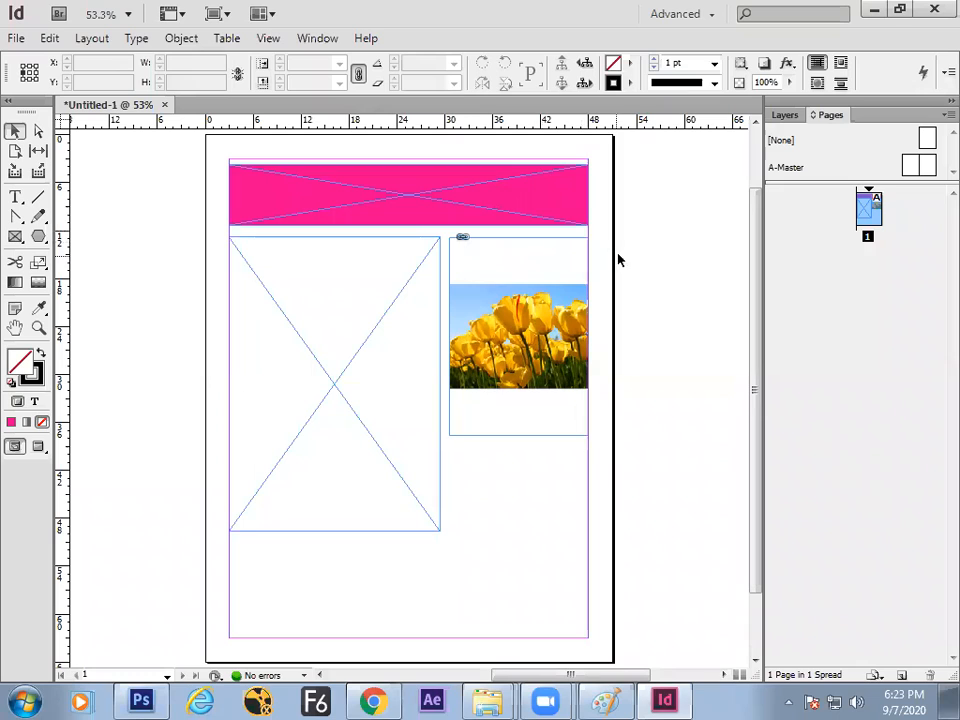
click(306, 368)
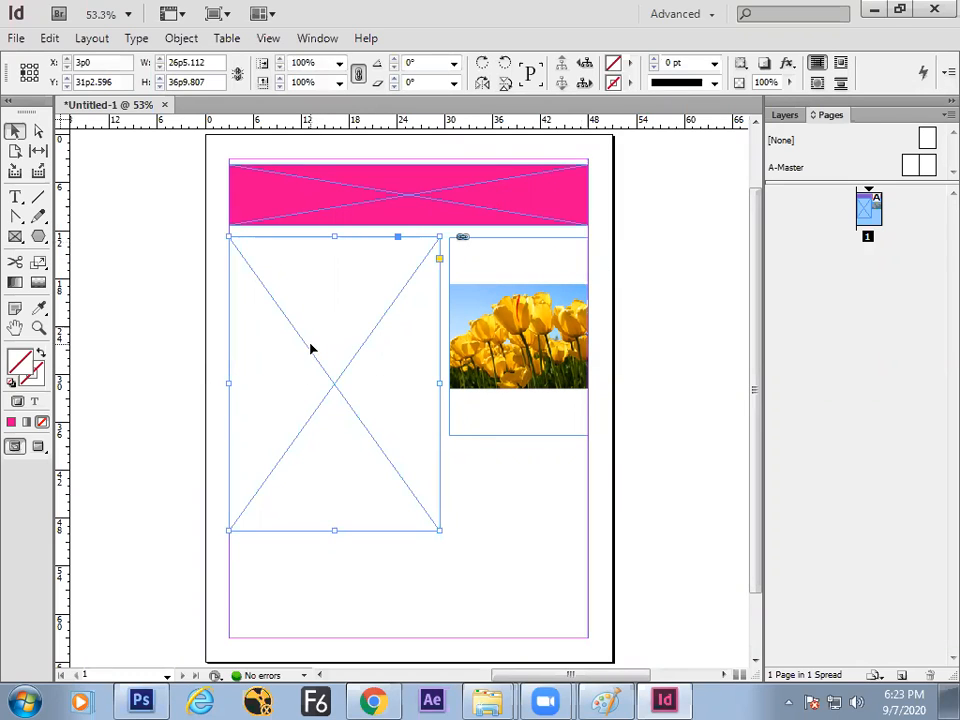
click(18, 199)
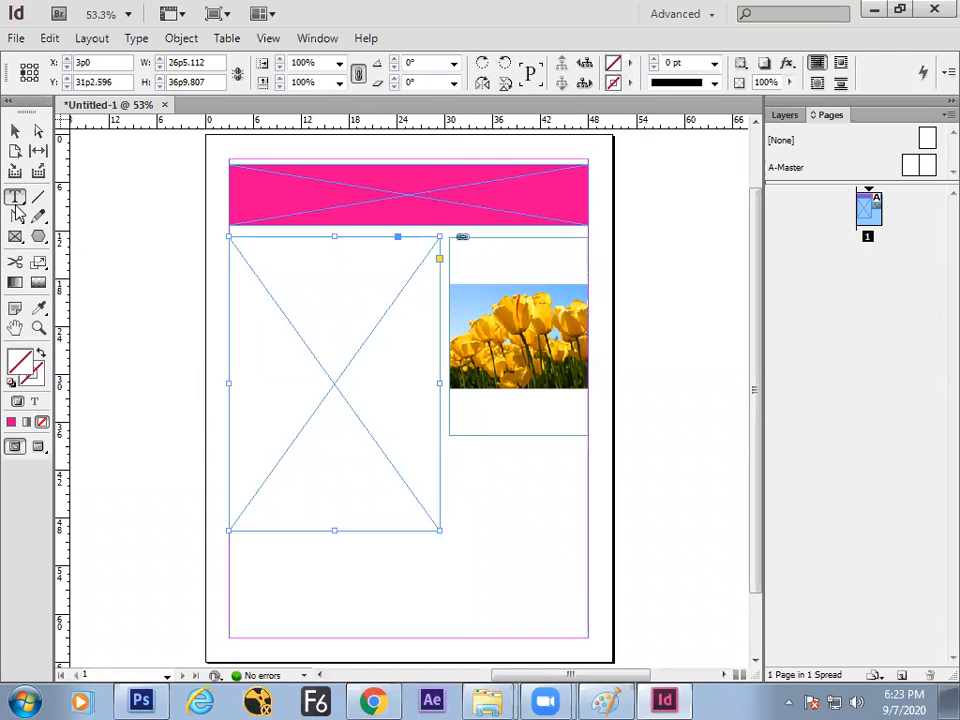
Step: Switch to Paint, circle the "Color" note and draw a tick beside the "Text" note
key(alt+Tab)
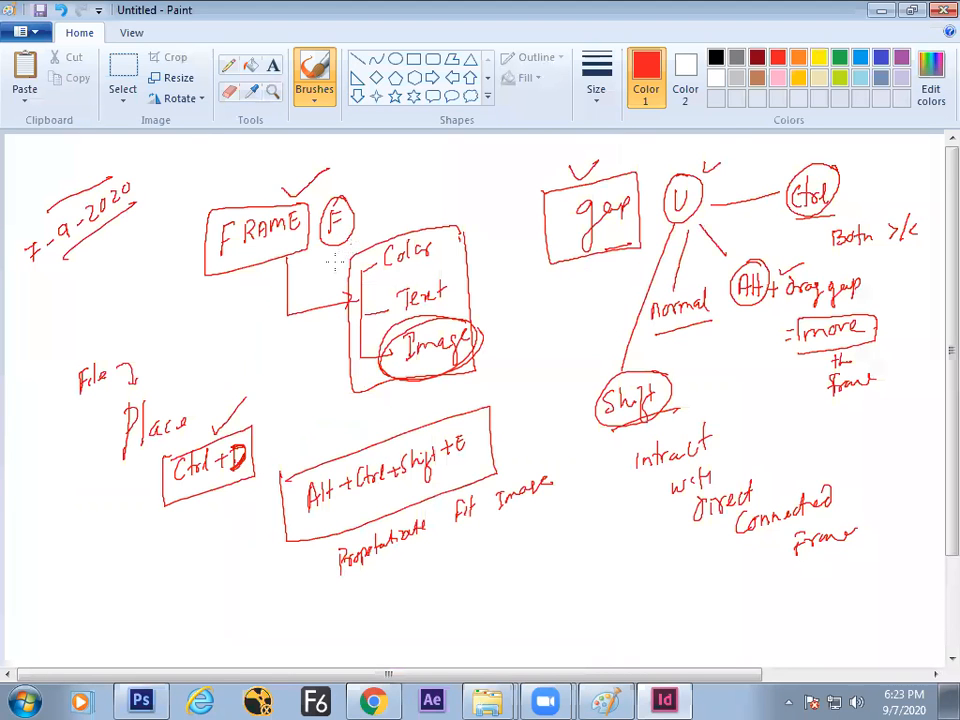
mouse_move(457, 274)
mouse_down()
mouse_move(382, 262)
mouse_move(414, 216)
mouse_move(450, 258)
mouse_move(457, 290)
mouse_move(495, 271)
mouse_up()
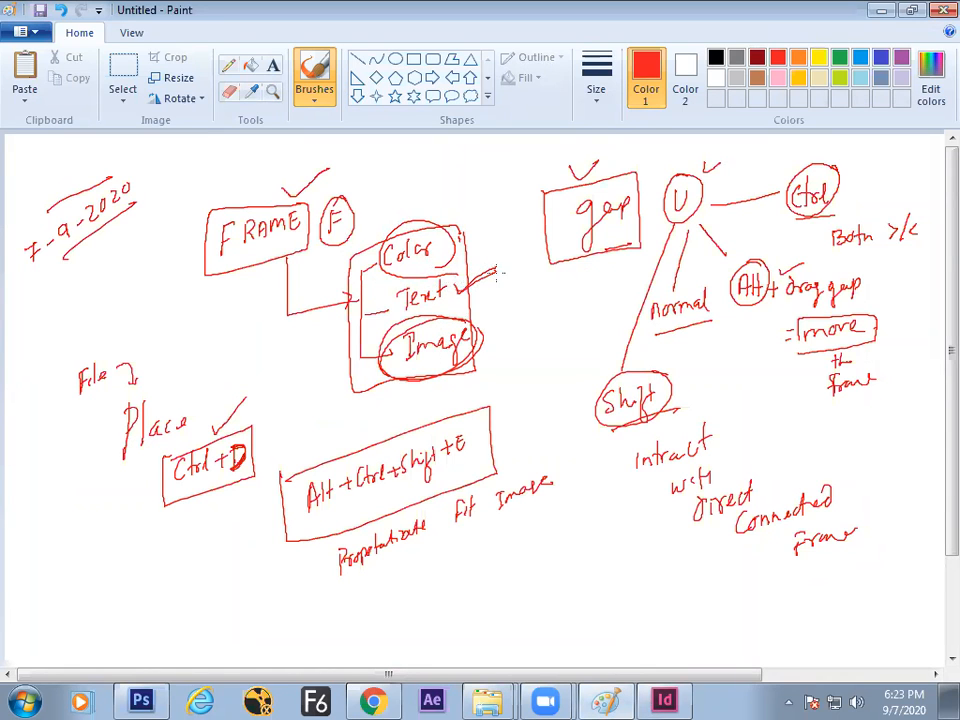
Step: Switch to InDesign, turn the large left-hand frame into a text frame and fill it with placeholder text
key(alt+Tab)
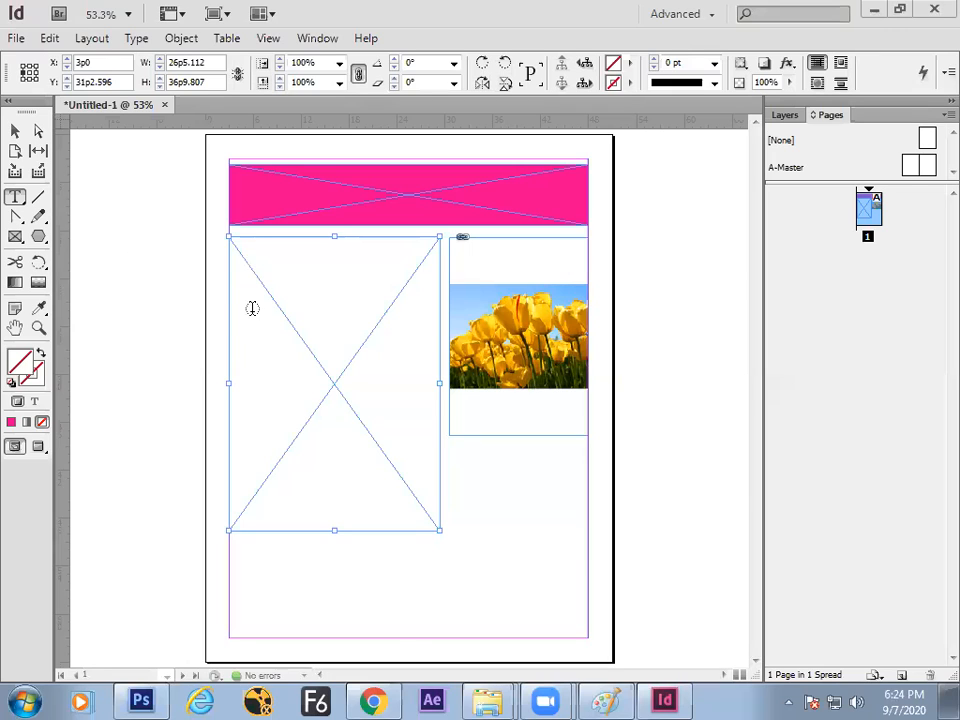
click(236, 256)
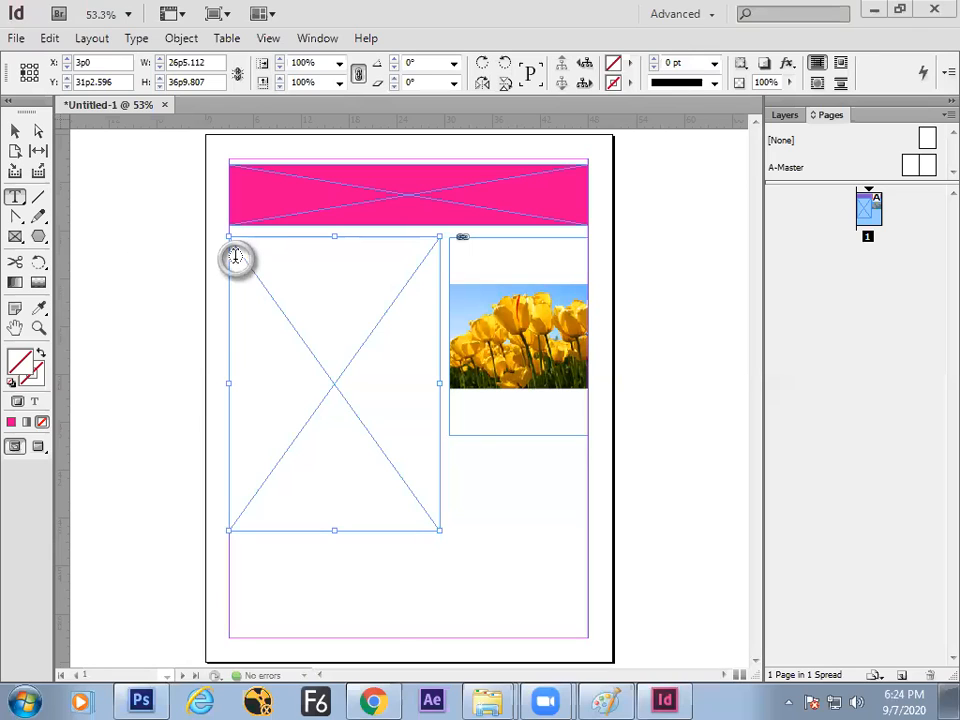
right_click(236, 256)
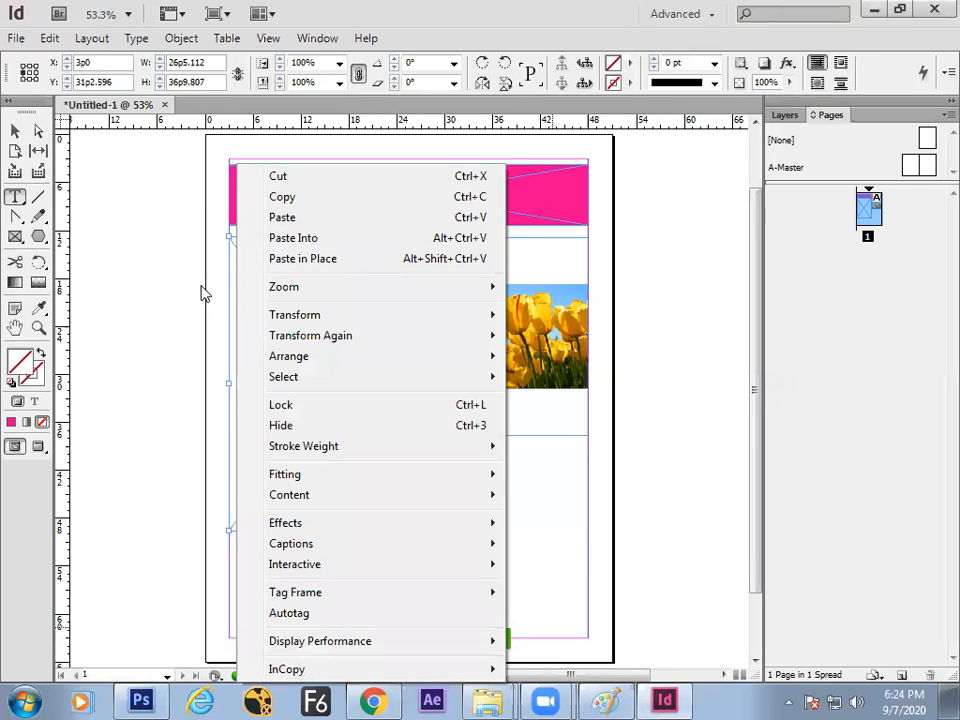
click(203, 286)
click(240, 257)
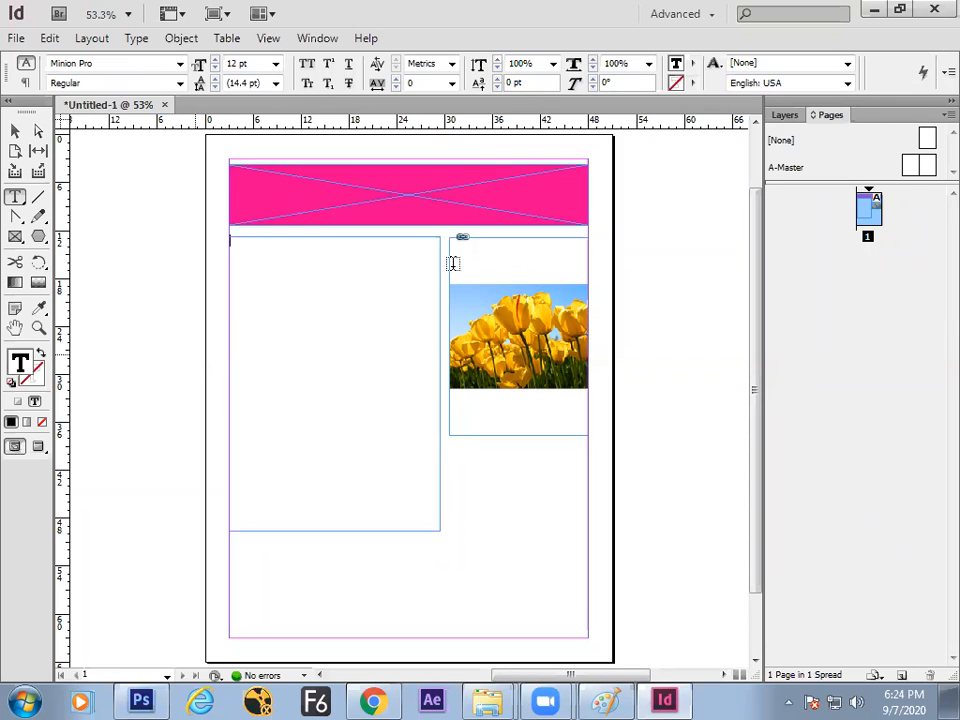
click(333, 392)
click(330, 402)
right_click(284, 292)
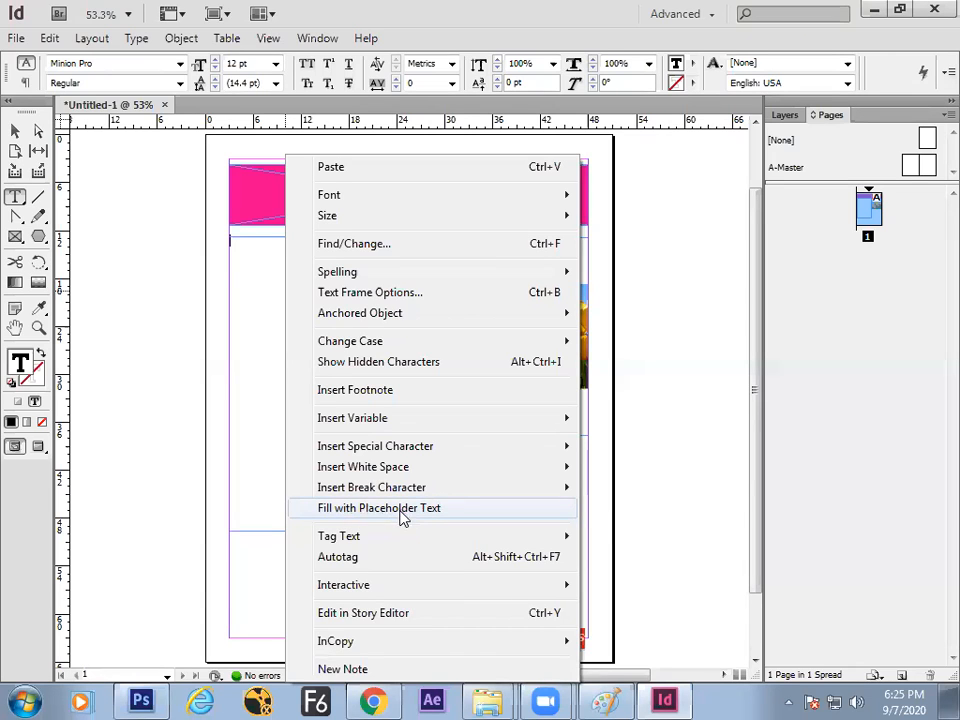
click(403, 512)
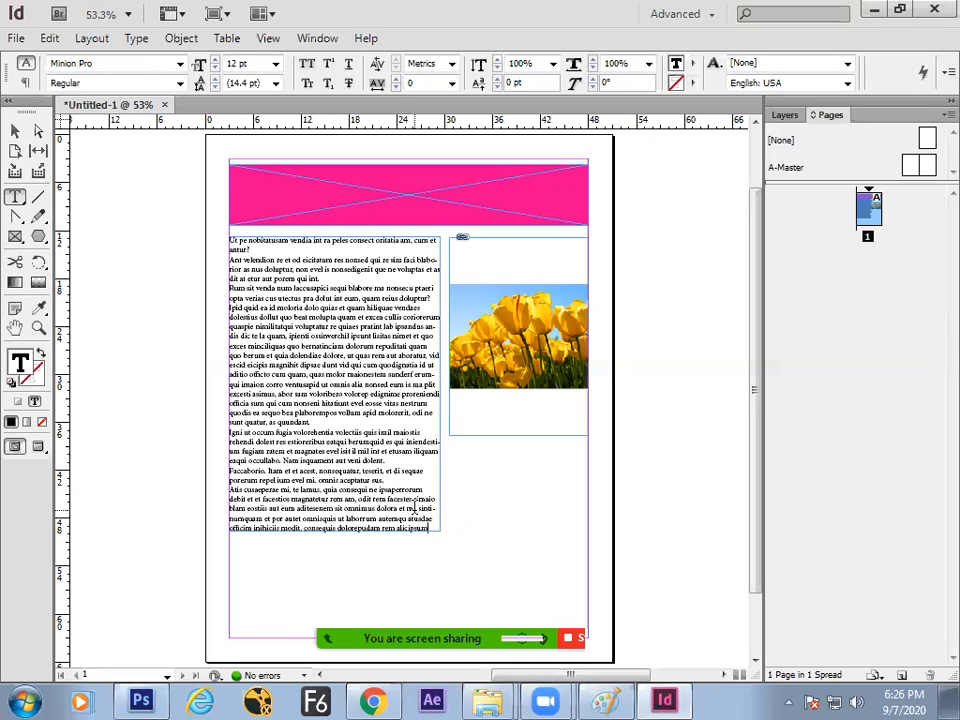
click(15, 129)
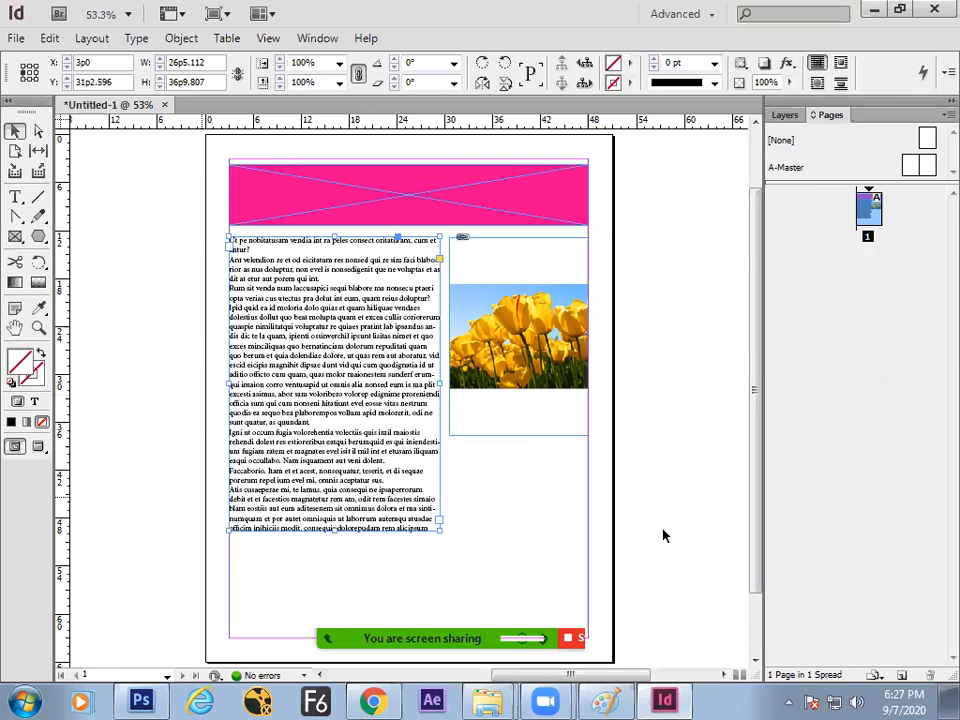
Step: Switch to Paint and circle the "Text" note
click(604, 700)
mouse_move(437, 271)
mouse_down()
mouse_move(404, 273)
mouse_move(421, 311)
mouse_move(453, 285)
mouse_move(402, 278)
mouse_up()
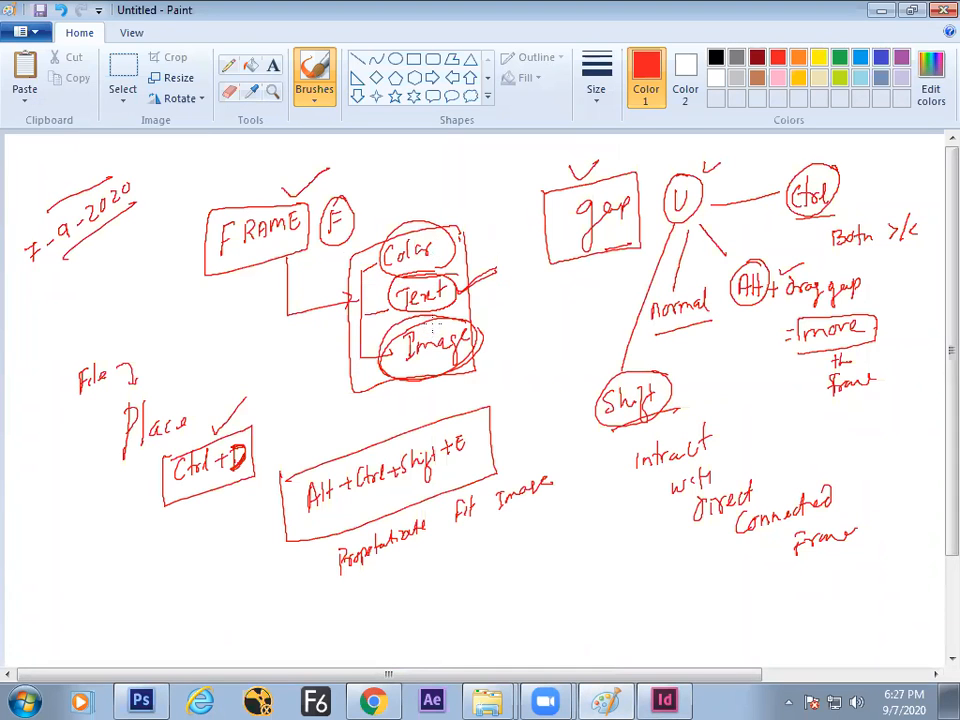
Step: Switch to InDesign and move the gap between the text and tulips frames left, making the tulips frame about 28p5 wide
key(alt+Tab)
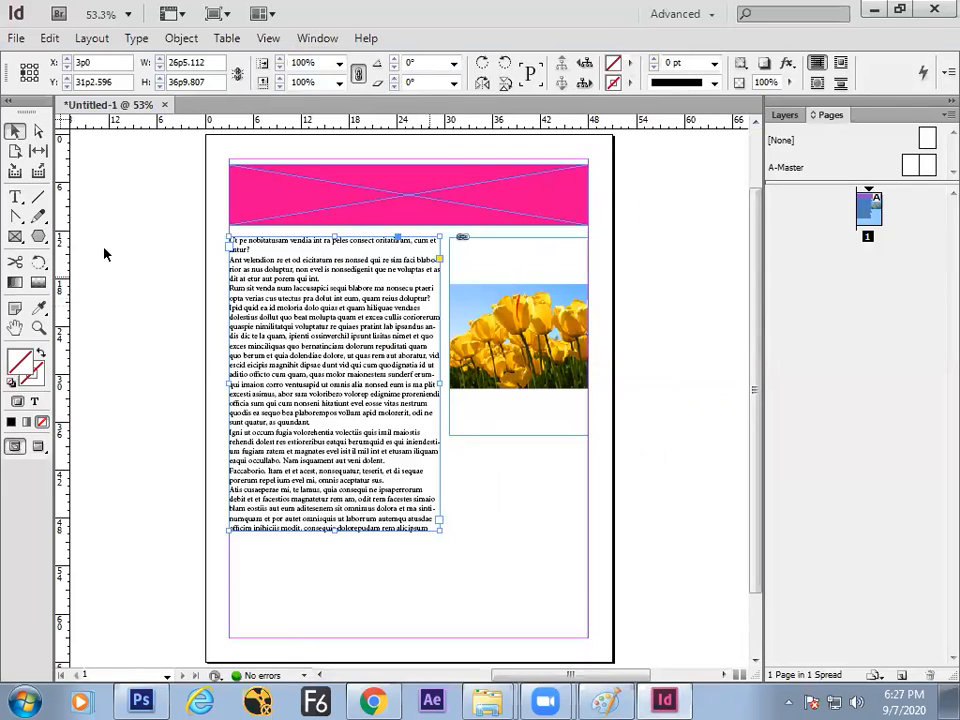
click(38, 150)
drag(441, 302, 357, 341)
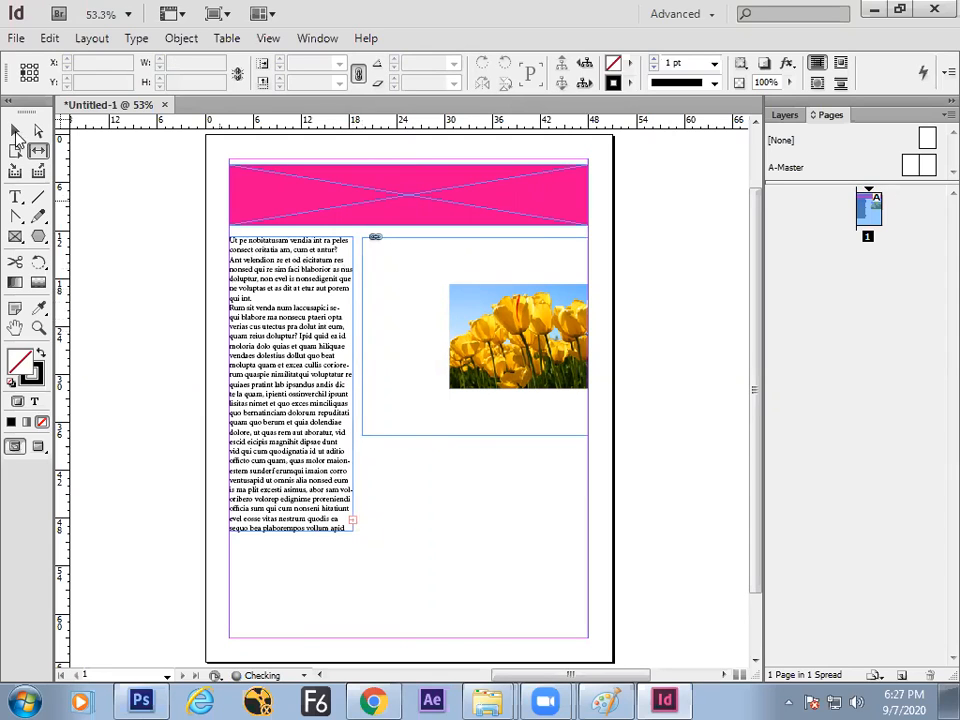
Step: Select the widened tulips frame and apply Fit Content Proportionally to its image
click(17, 133)
click(435, 340)
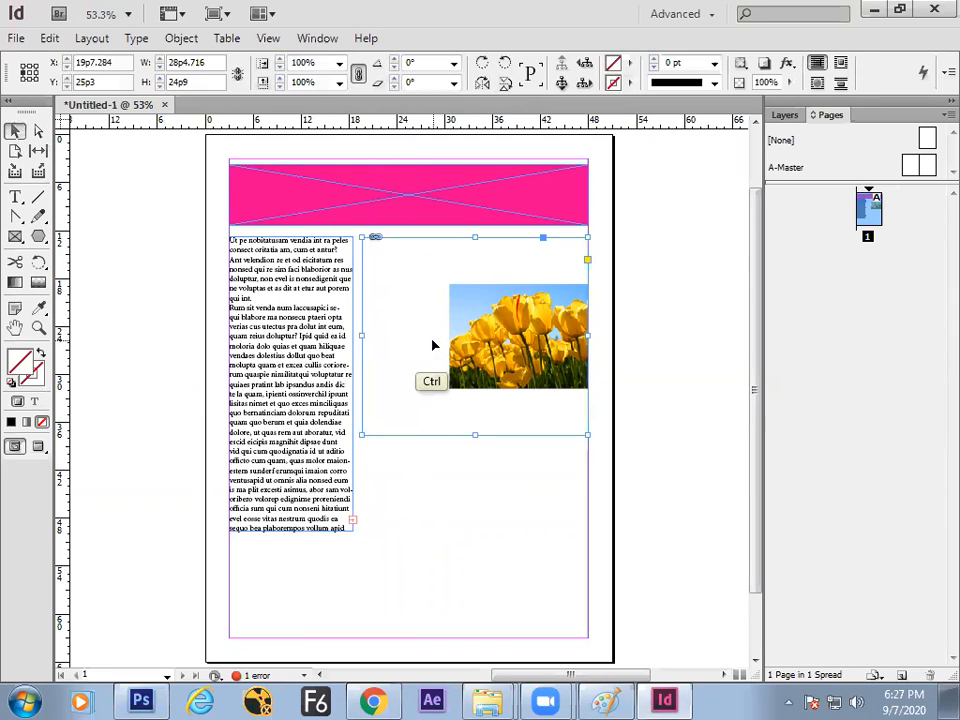
key(alt)
key(shift)
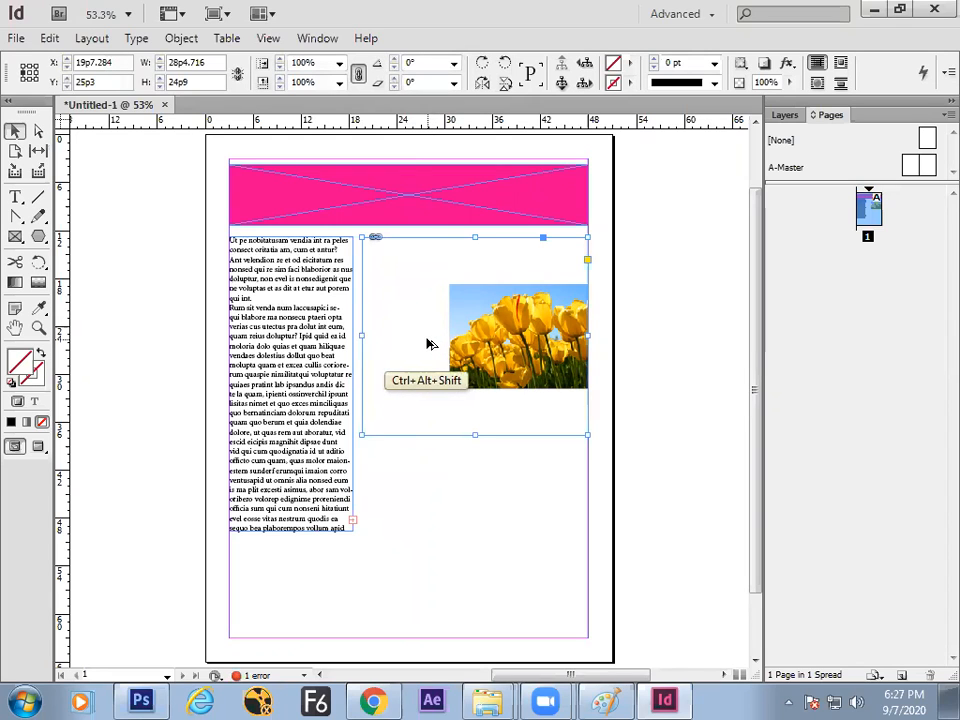
key(ctrl+alt+shift+e)
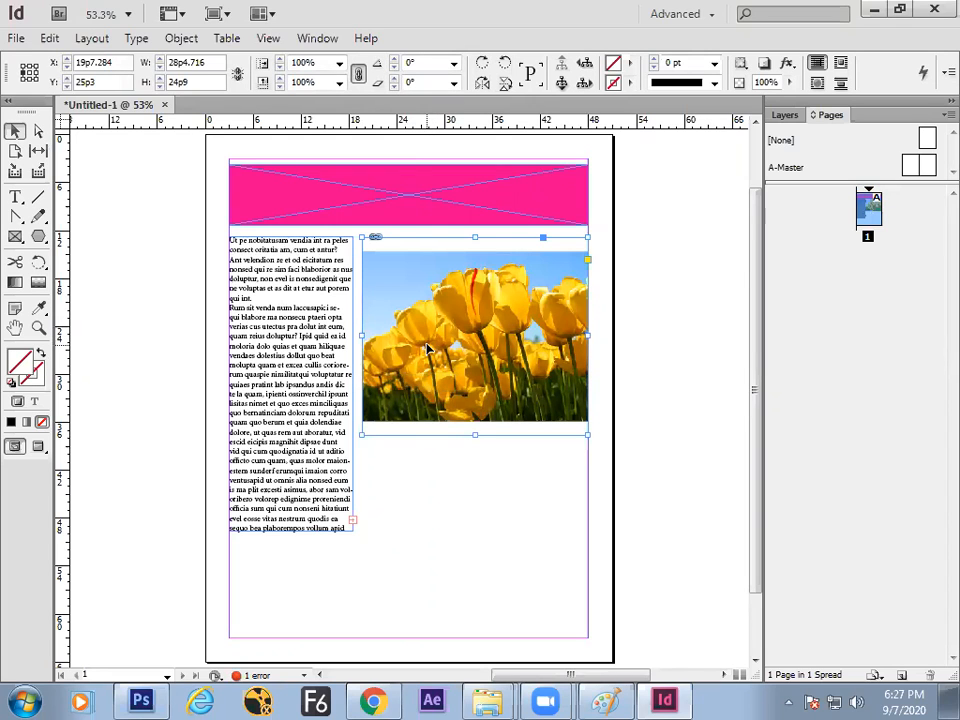
Step: Check the shortcut note in Paint, return to InDesign and move the gap right, making the tulips frame about 16p9 wide
click(609, 699)
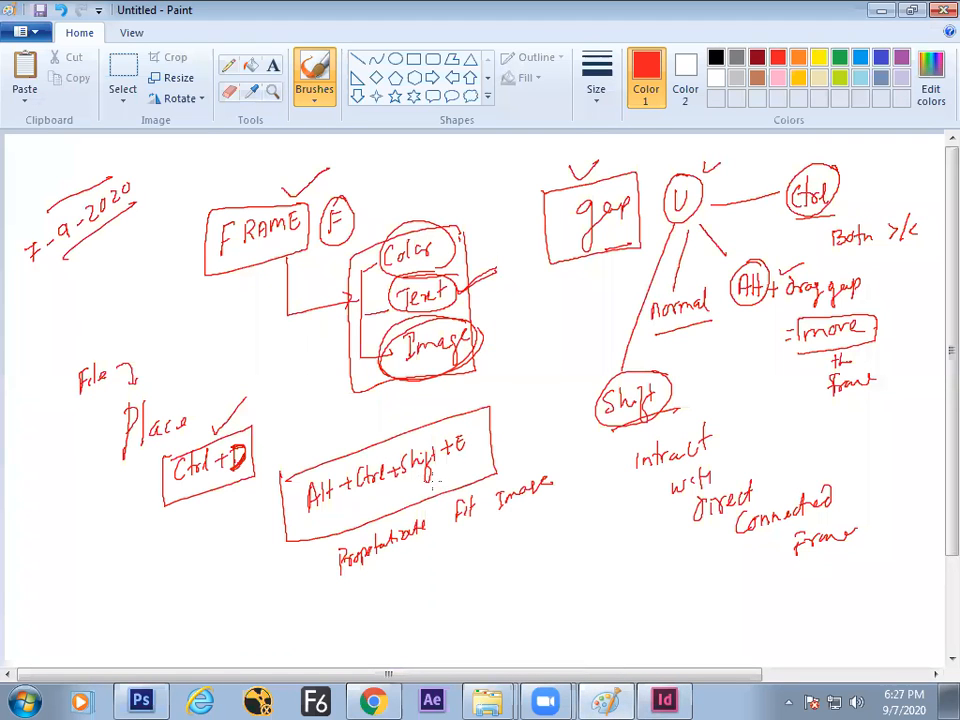
key(alt+Tab)
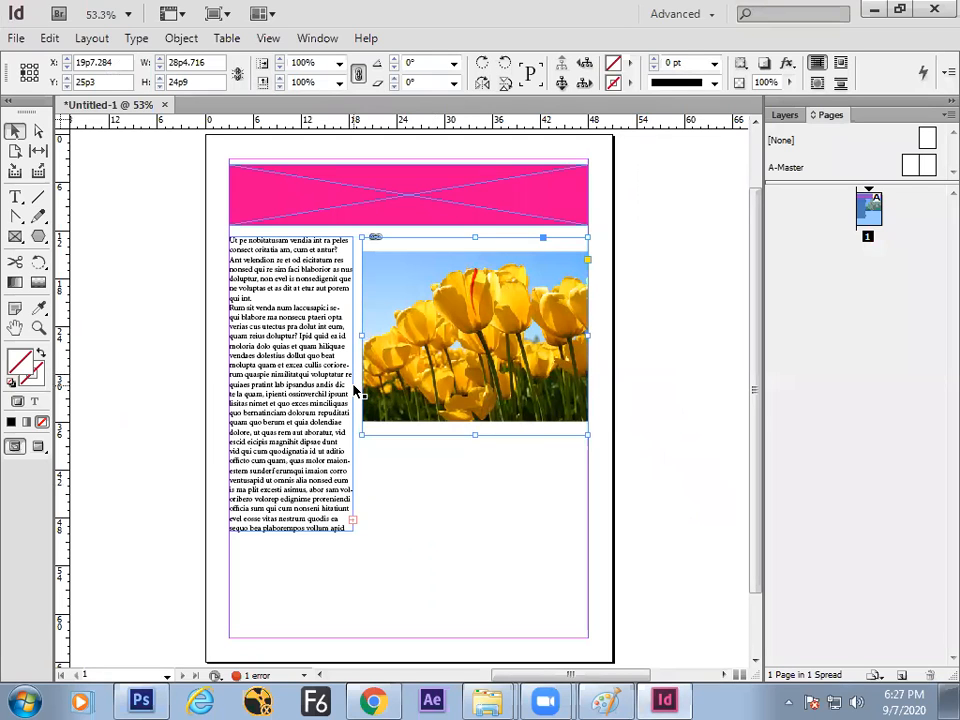
key(u)
drag(356, 392, 446, 392)
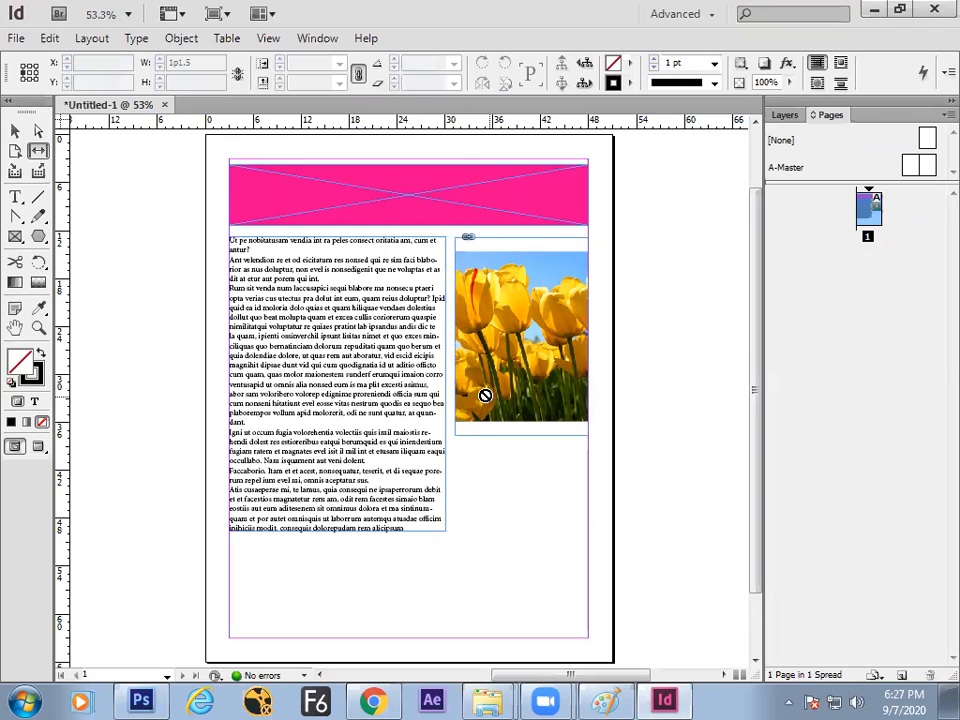
Step: Select the narrowed tulips frame and fit its image proportionally again
key(v)
click(483, 395)
key(ctrl+alt+shift+e)
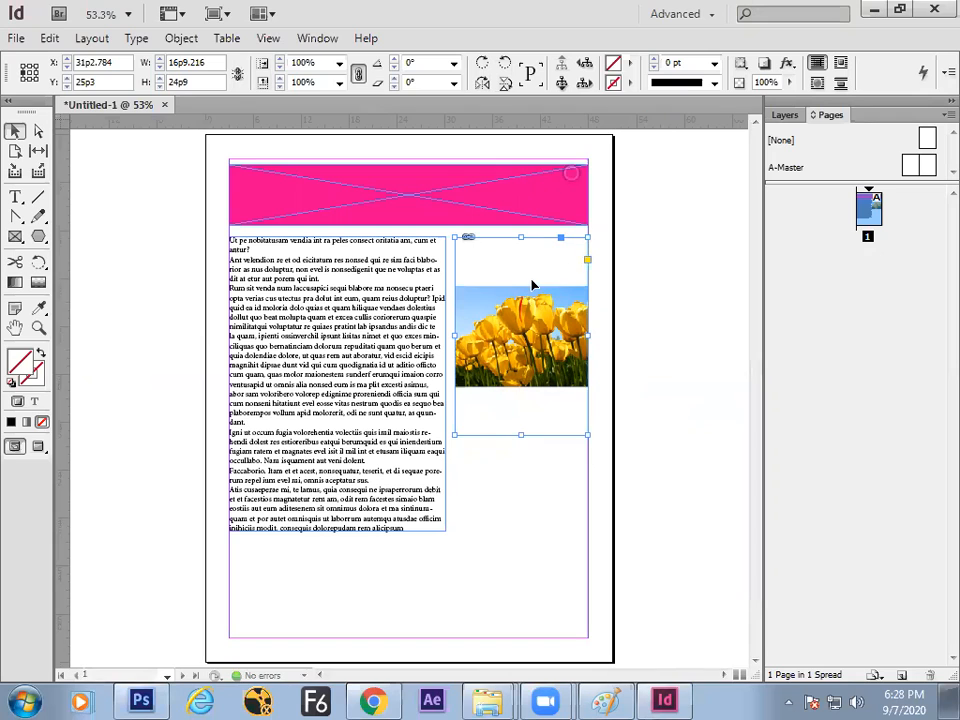
Step: Examine the Fitting commands and their shortcuts for the tulips frame without applying any
click(186, 44)
mouse_move(268, 343)
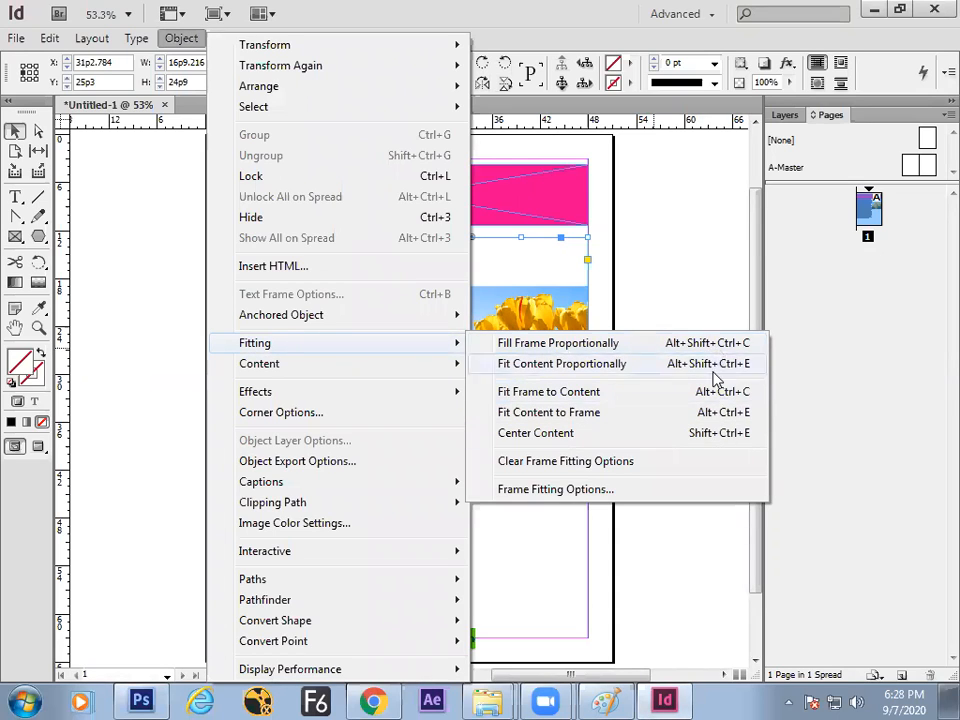
click(551, 300)
right_click(550, 325)
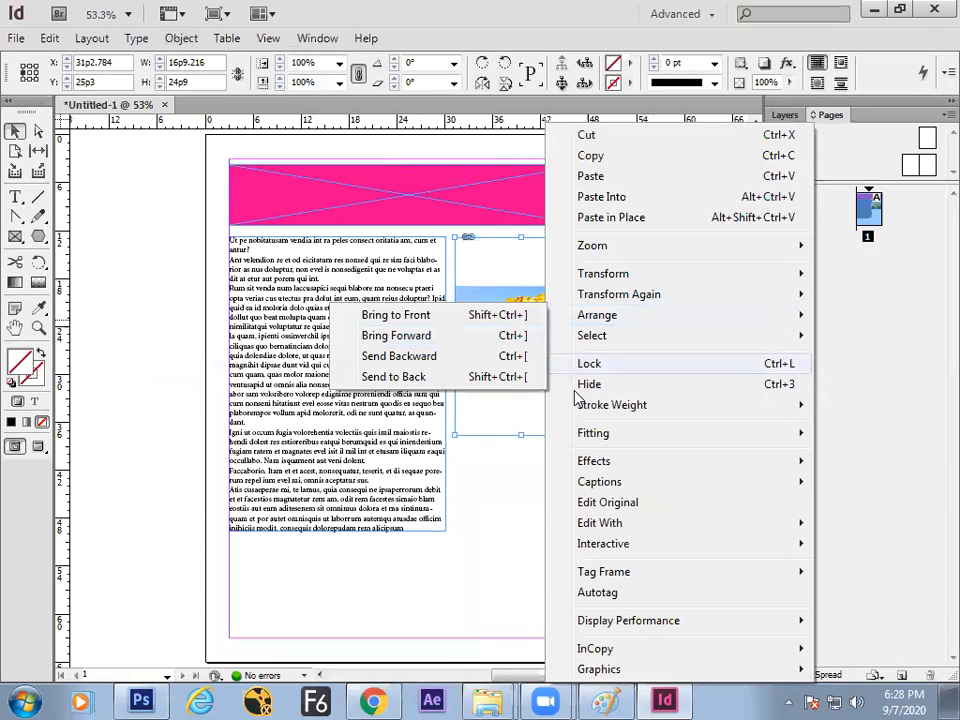
mouse_move(578, 440)
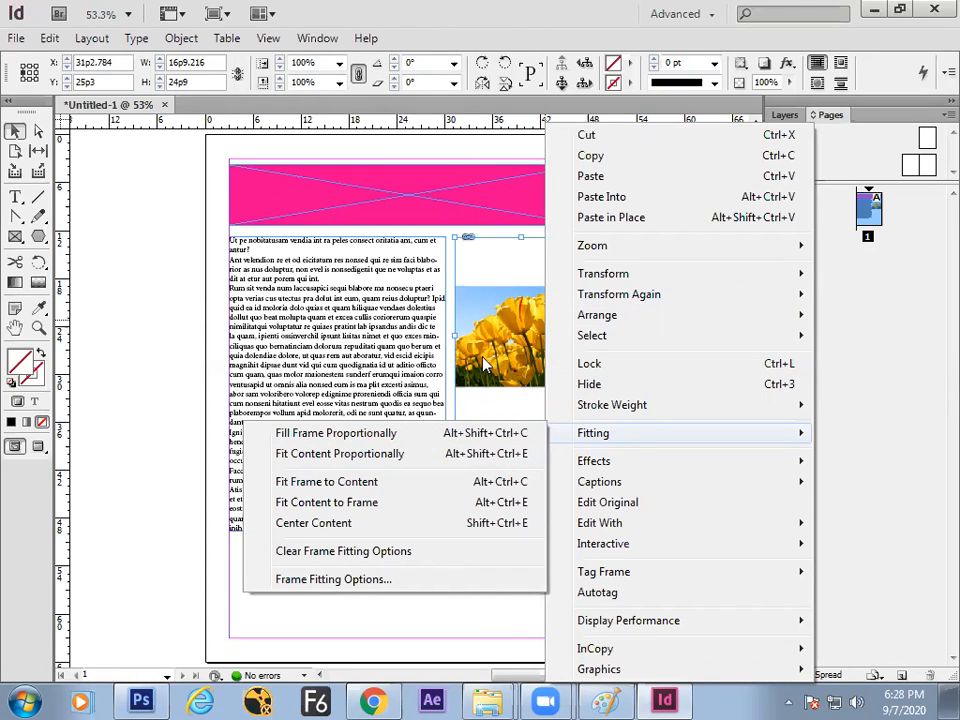
click(172, 345)
click(542, 473)
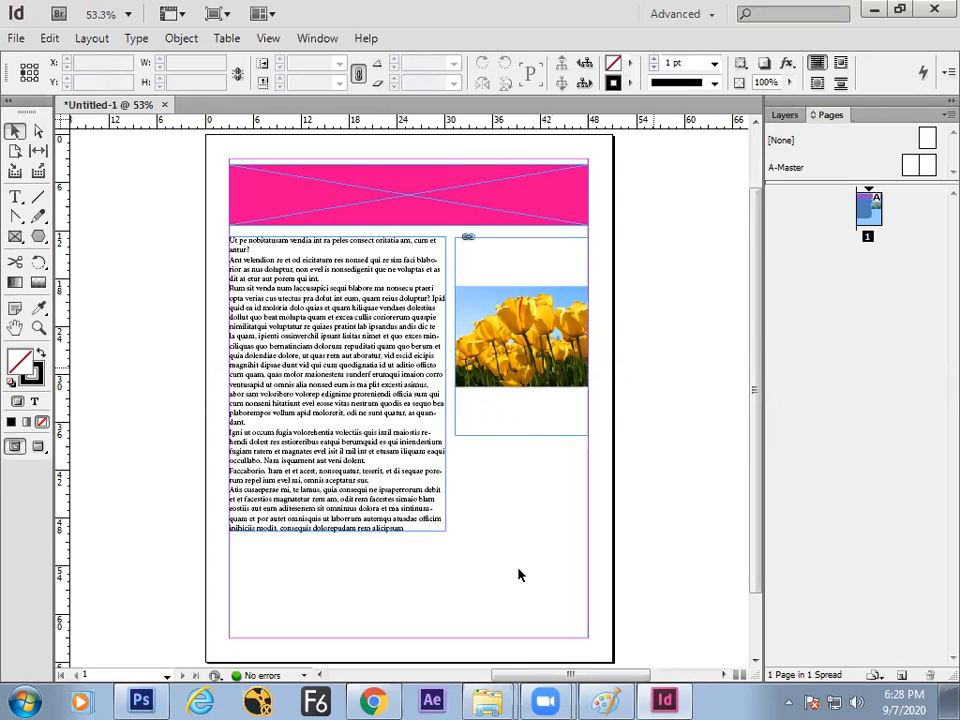
key(ctrl+d)
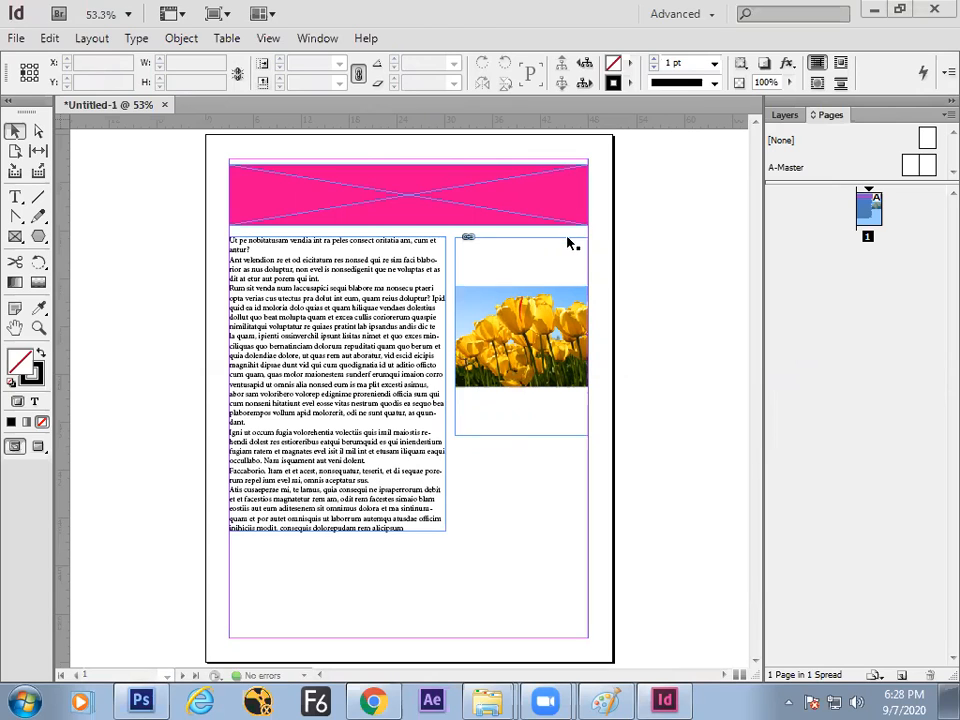
click(622, 253)
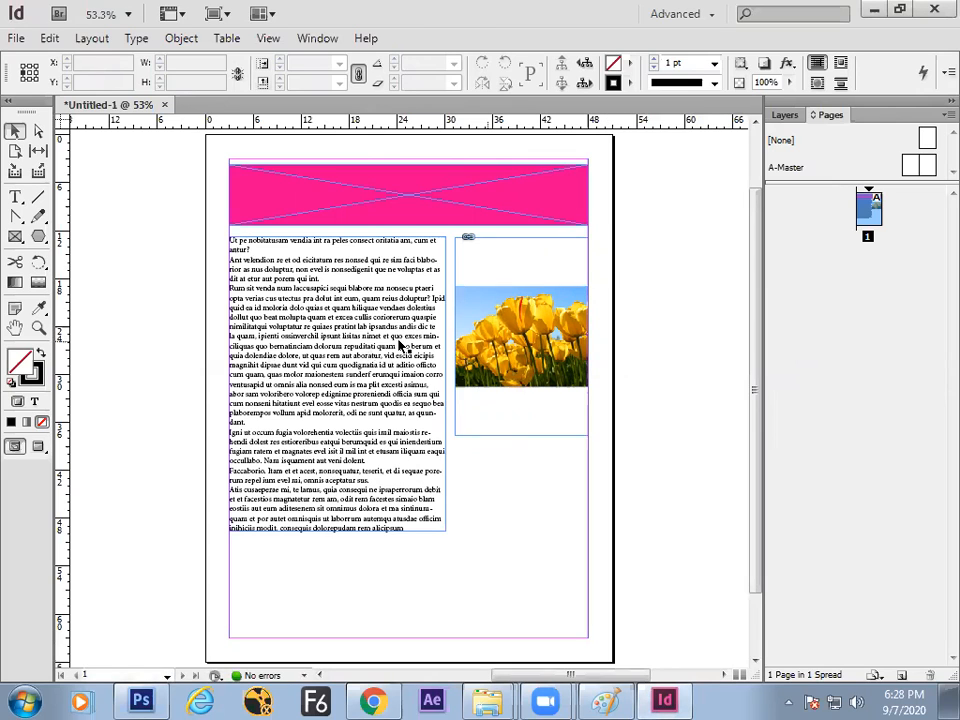
click(491, 344)
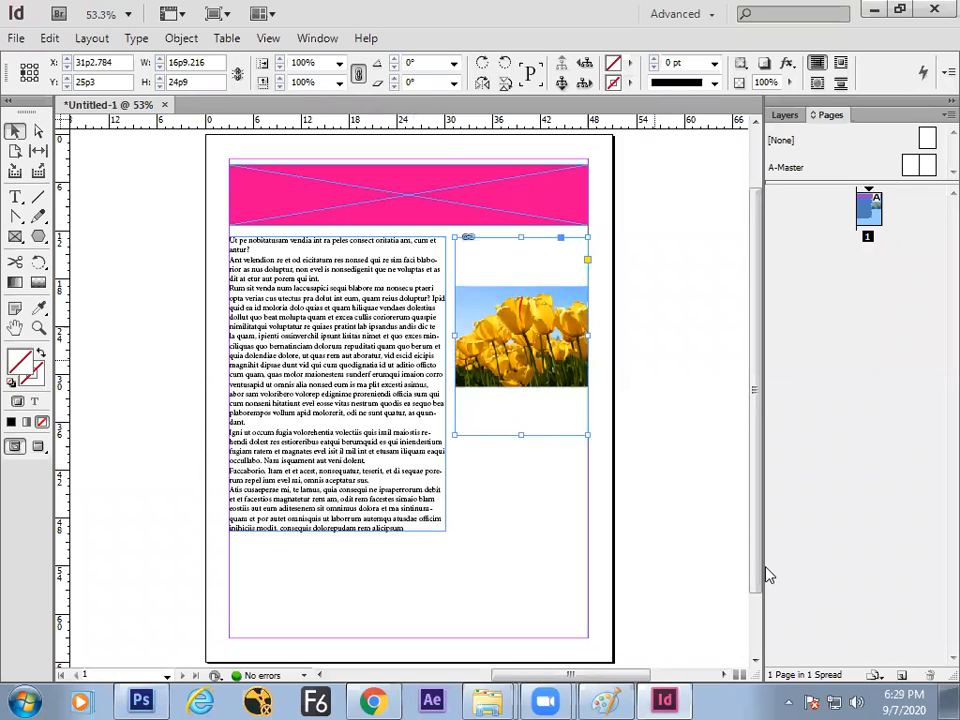
key(ctrl+d)
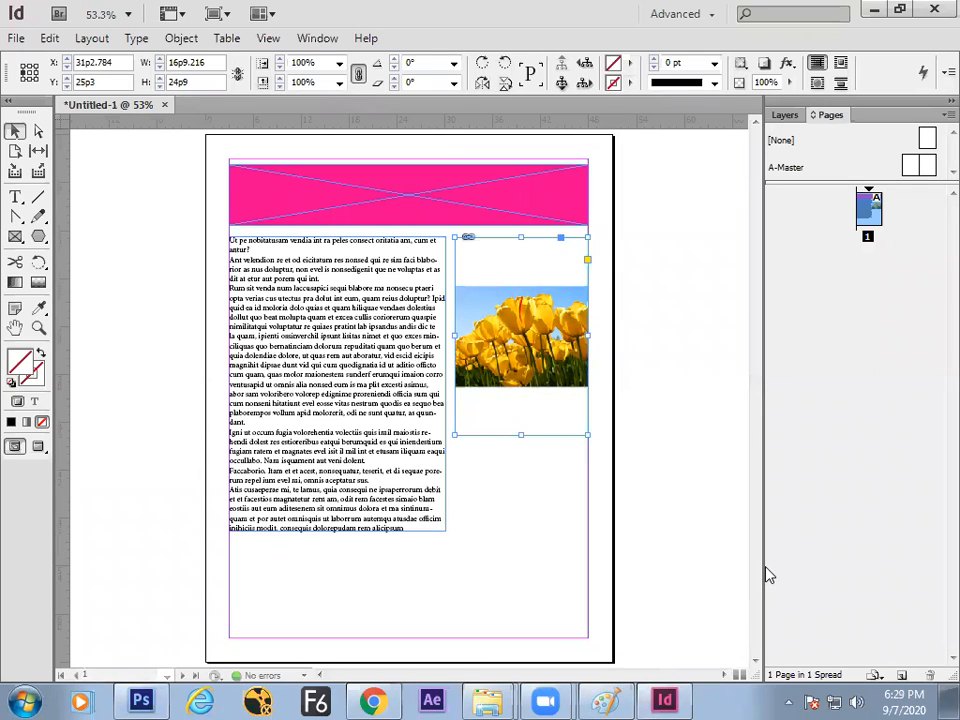
Step: Delete all the text in the large text frame beside the tulips and refill it with placeholder text
click(310, 370)
double_click(308, 368)
key(ctrl+a)
key(Delete)
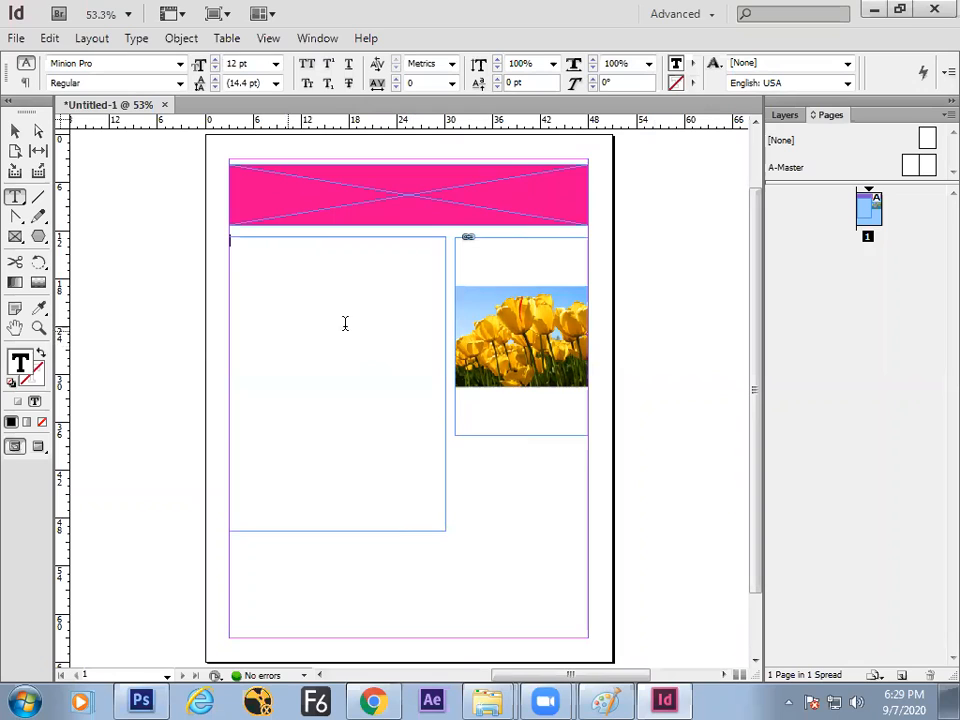
right_click(303, 284)
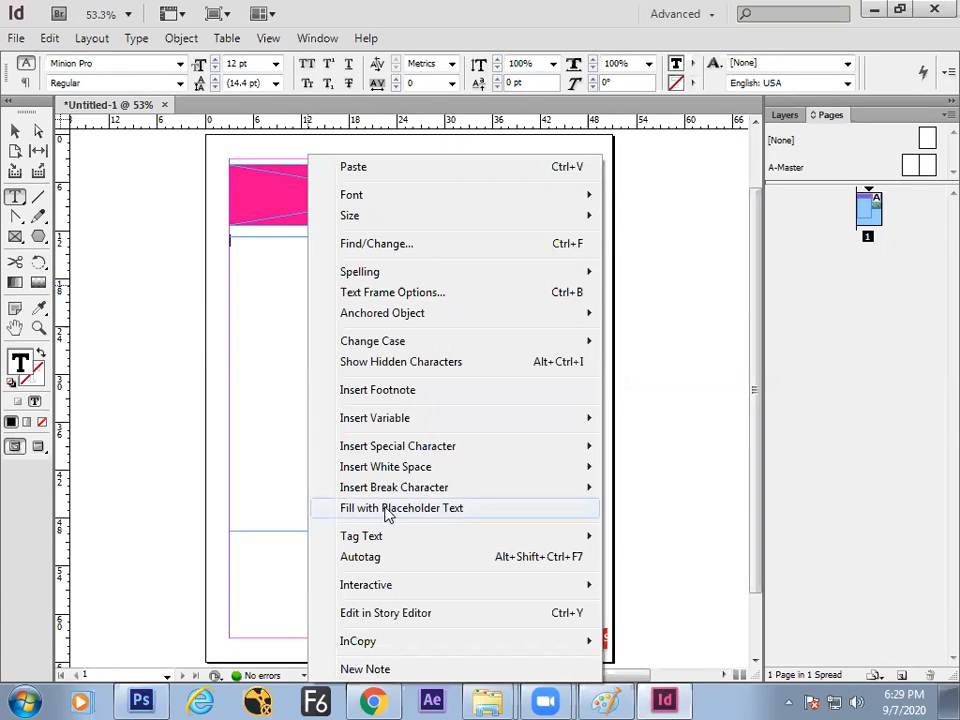
click(387, 509)
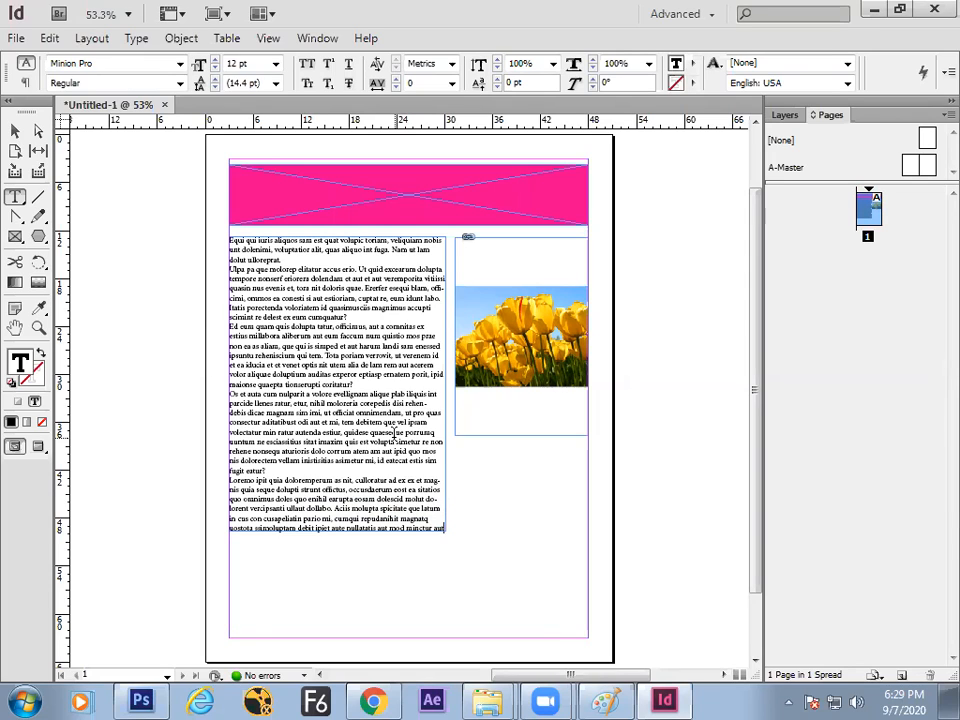
click(15, 131)
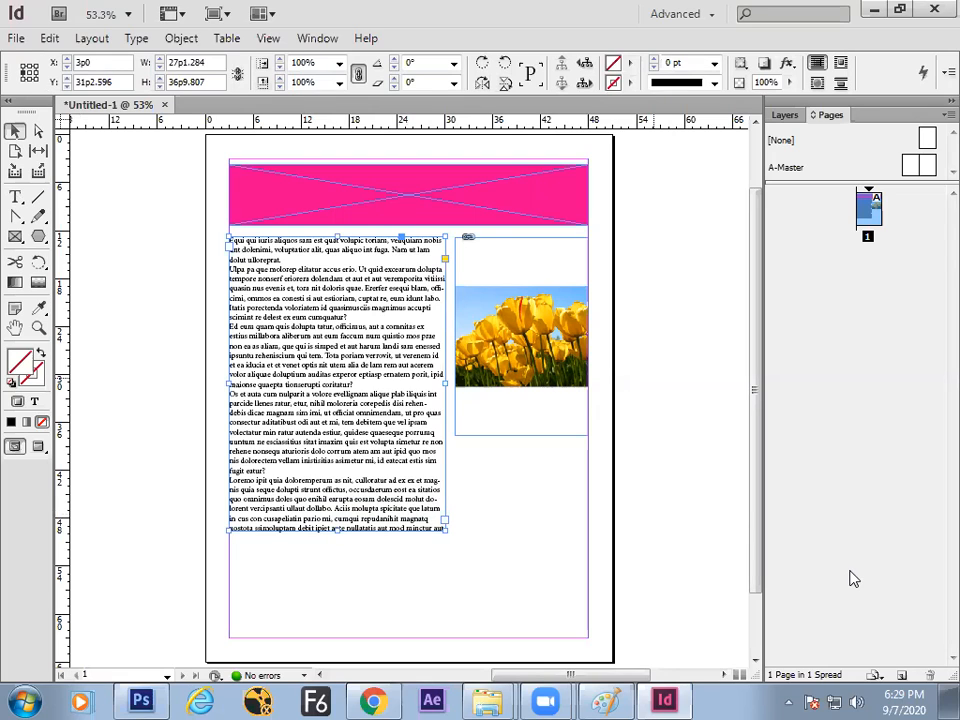
key(ctrl+b)
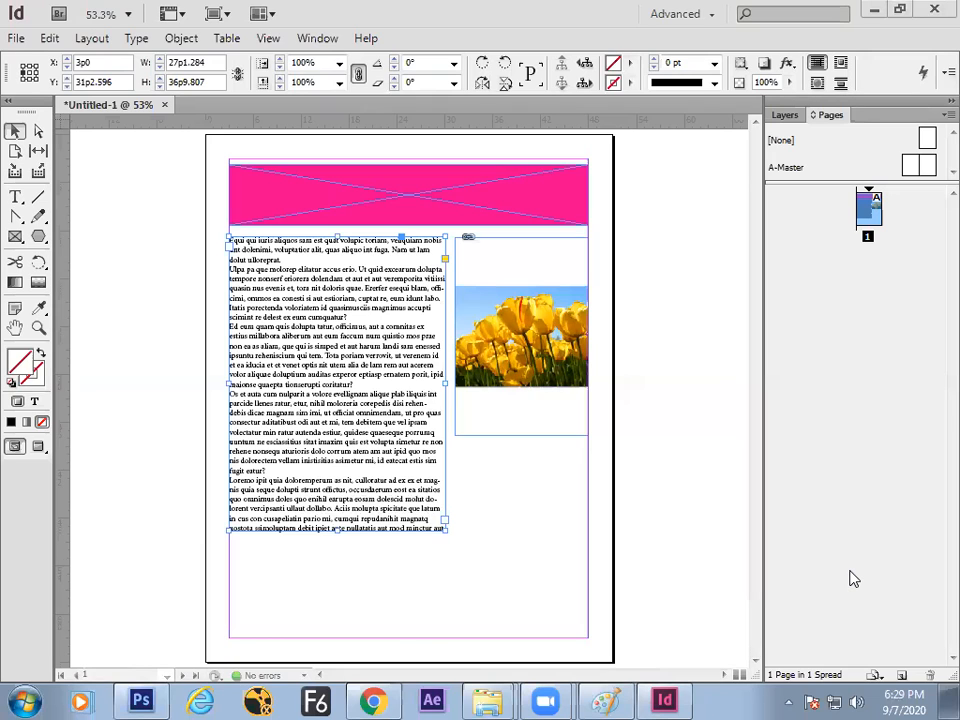
Step: Clear all the placeholder text from the large text frame beside the tulips image
double_click(297, 385)
key(ctrl+a)
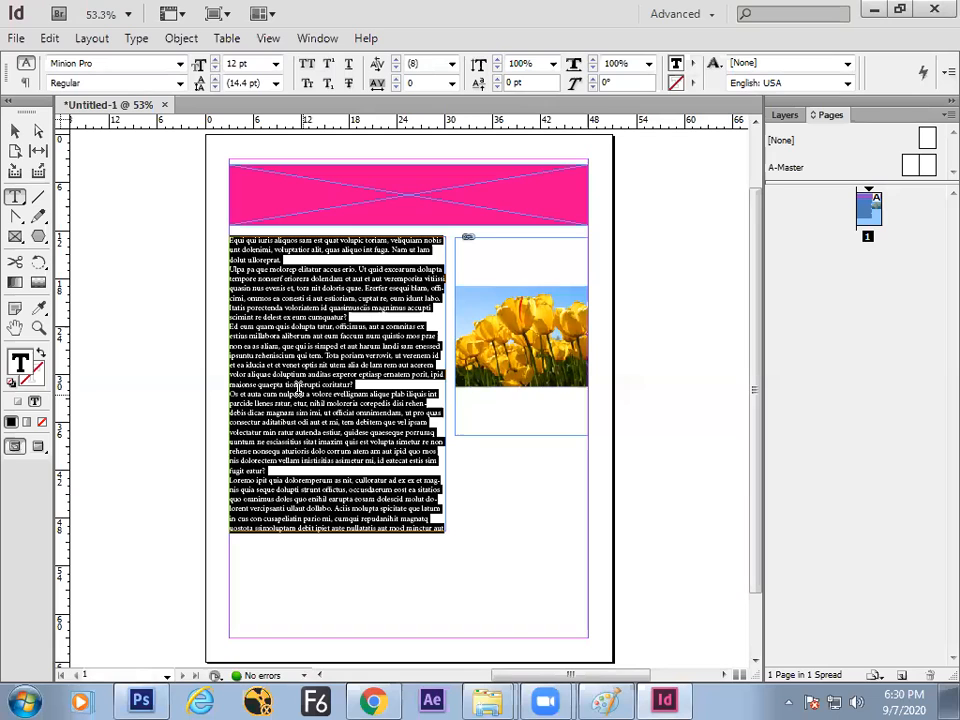
key(BackSpace)
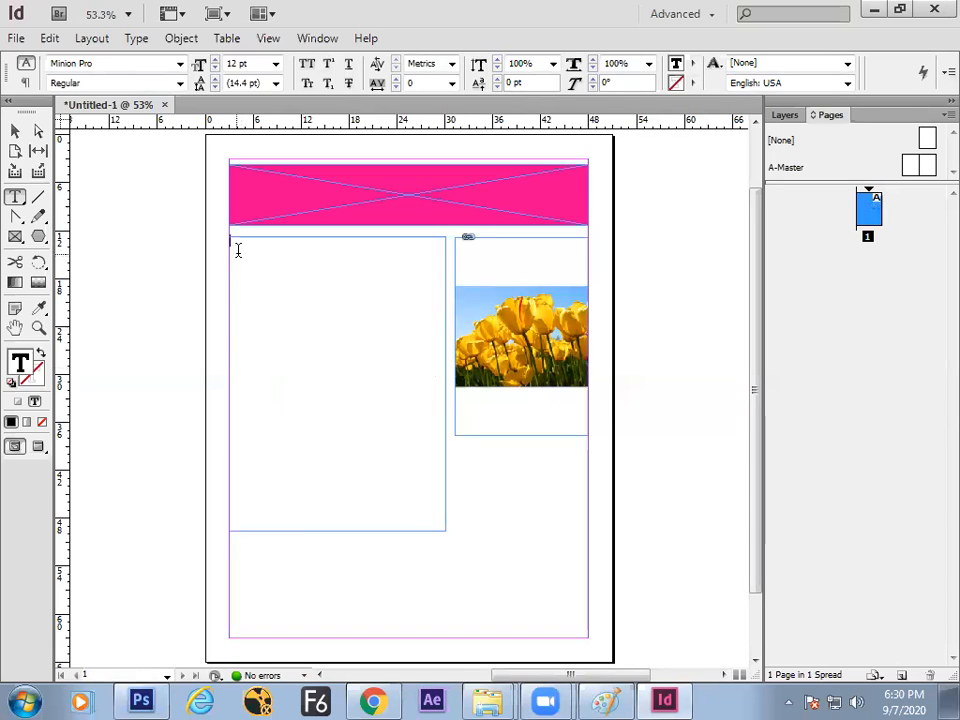
right_click(238, 250)
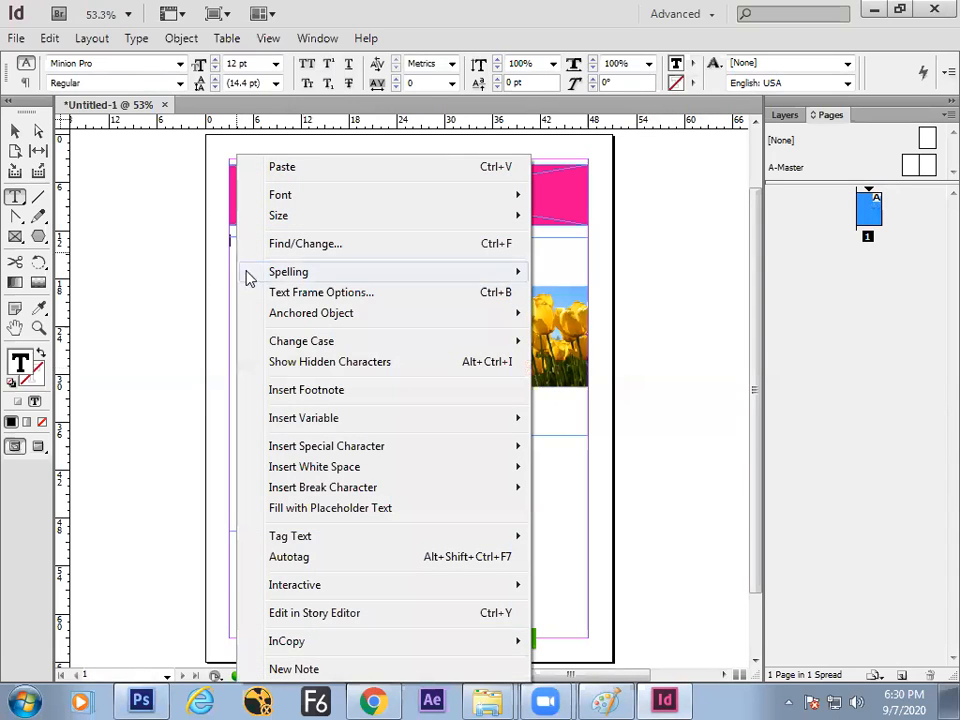
click(230, 261)
key(Escape)
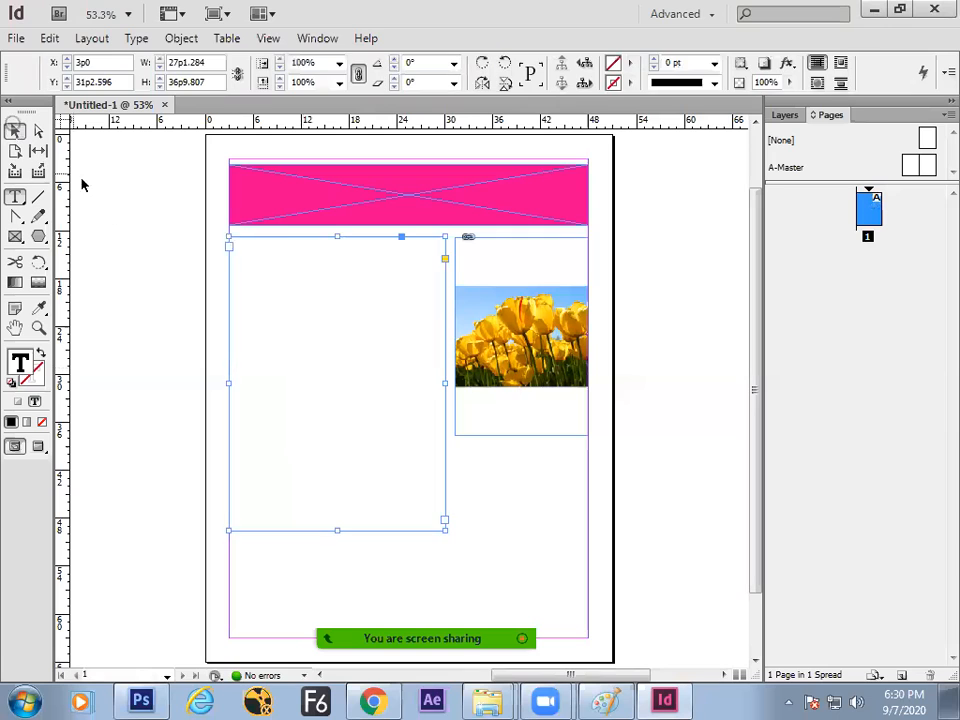
Step: Fill the emptied text frame with new placeholder text and return to the Selection tool
click(15, 197)
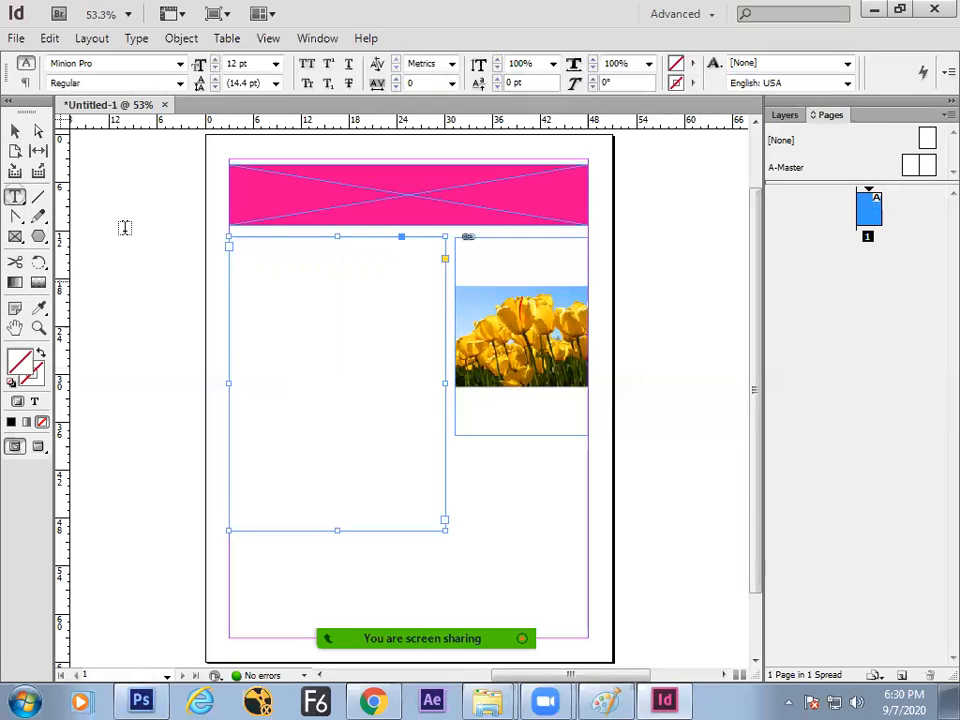
click(240, 257)
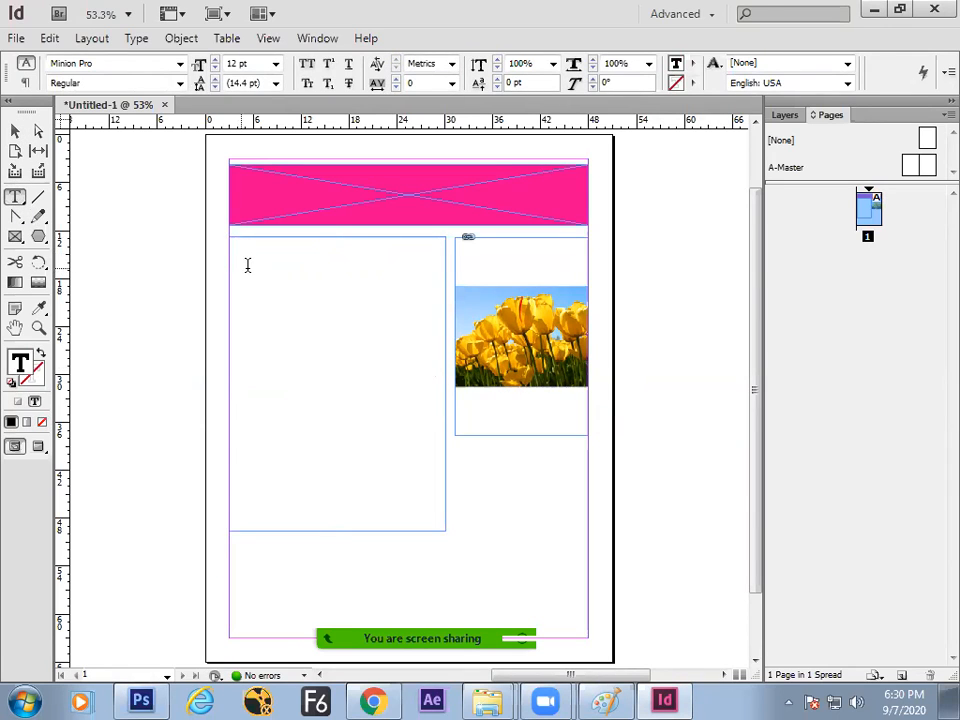
right_click(250, 266)
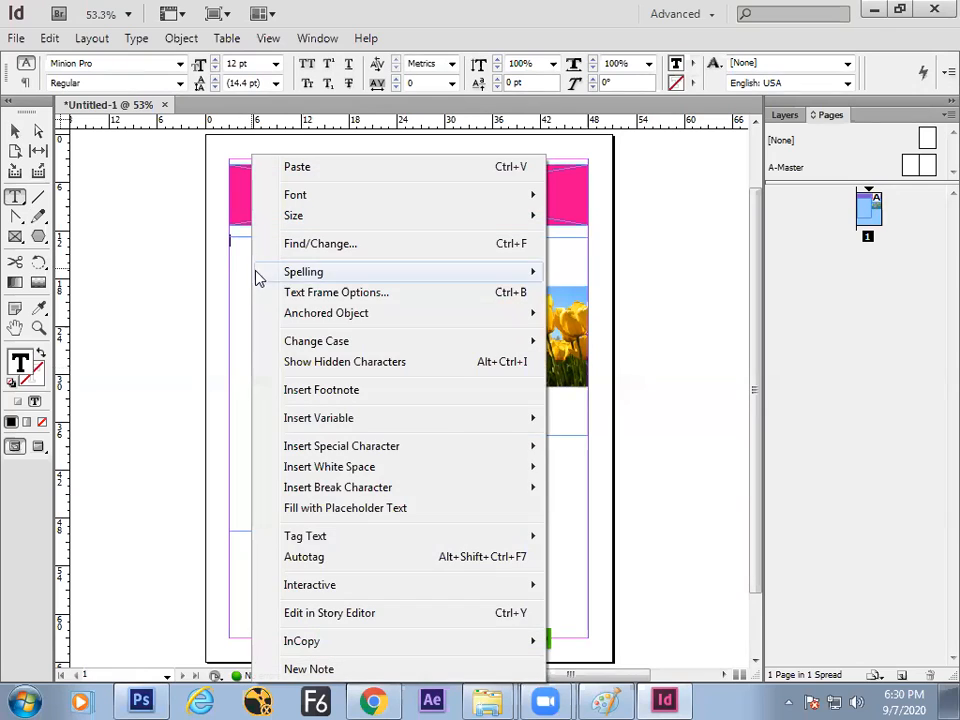
click(333, 514)
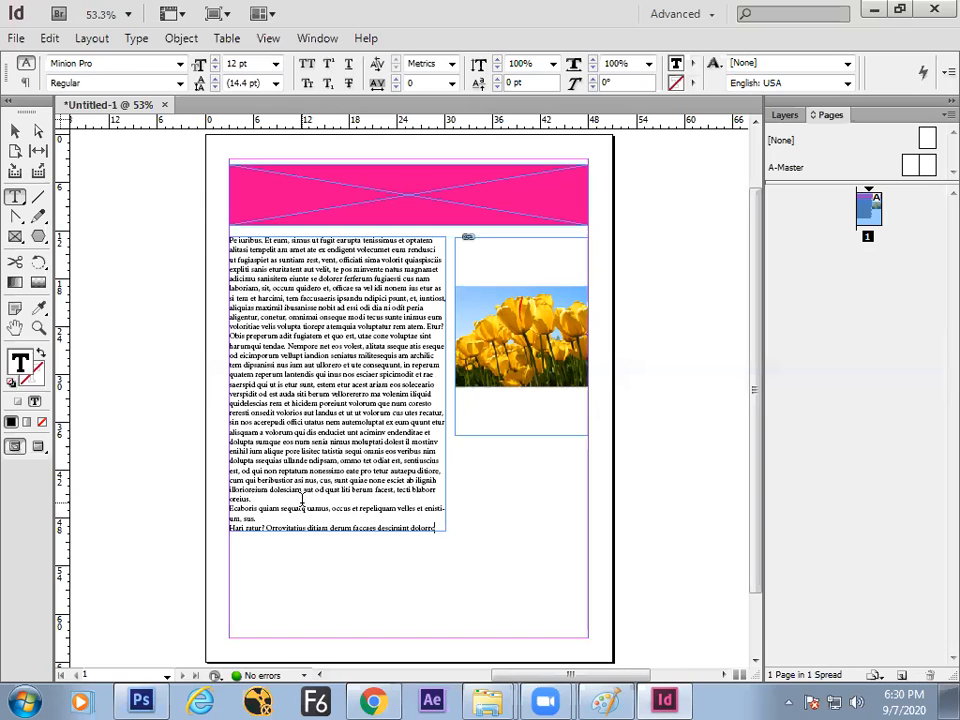
click(15, 130)
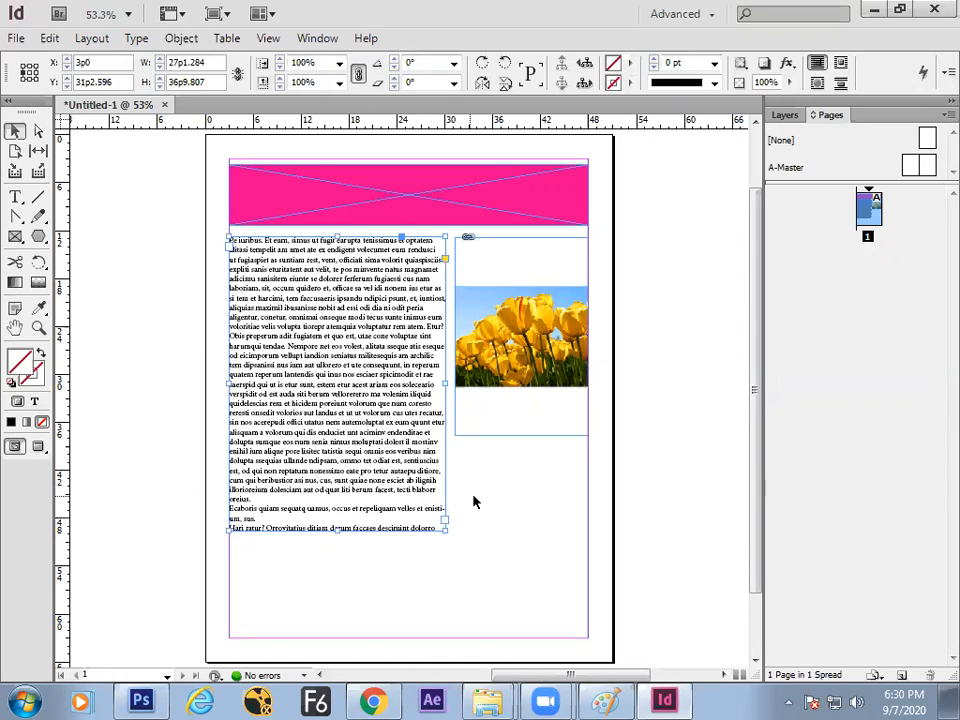
click(465, 495)
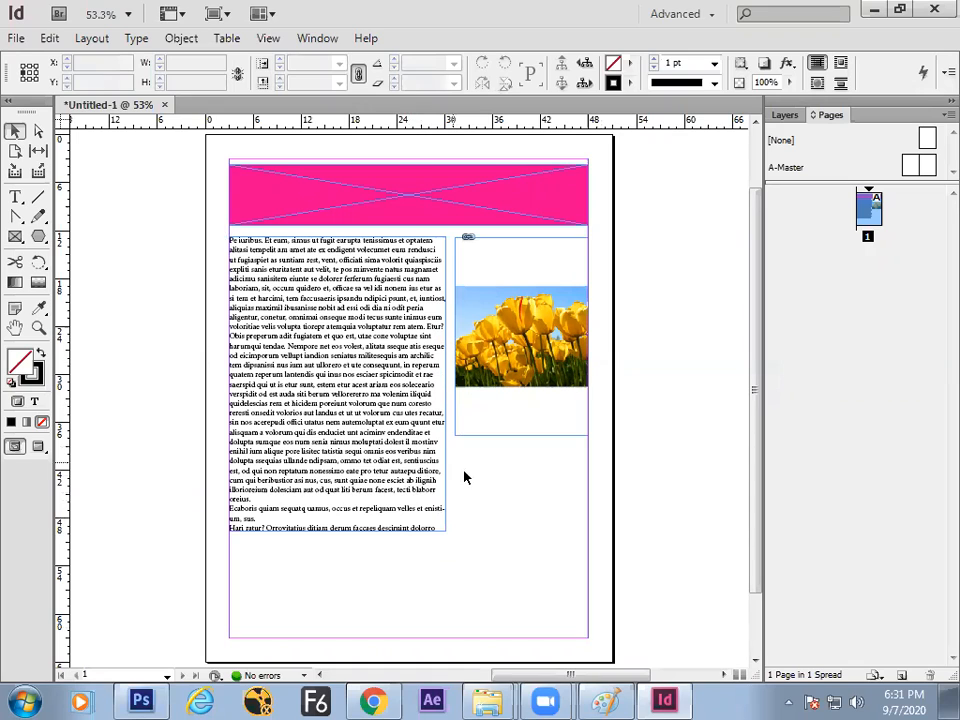
click(432, 463)
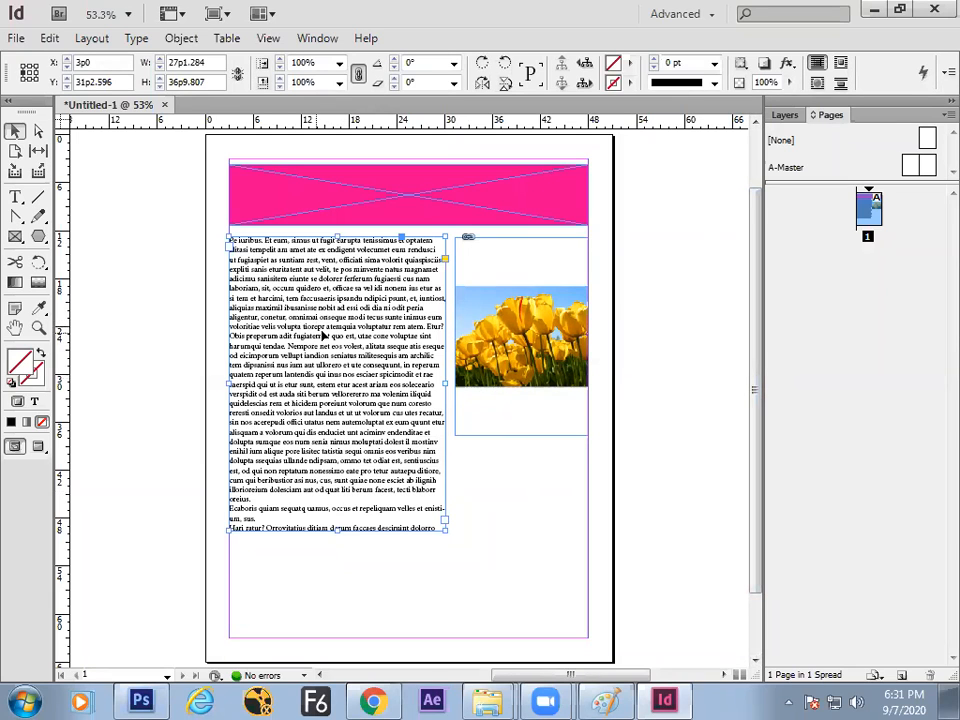
click(154, 311)
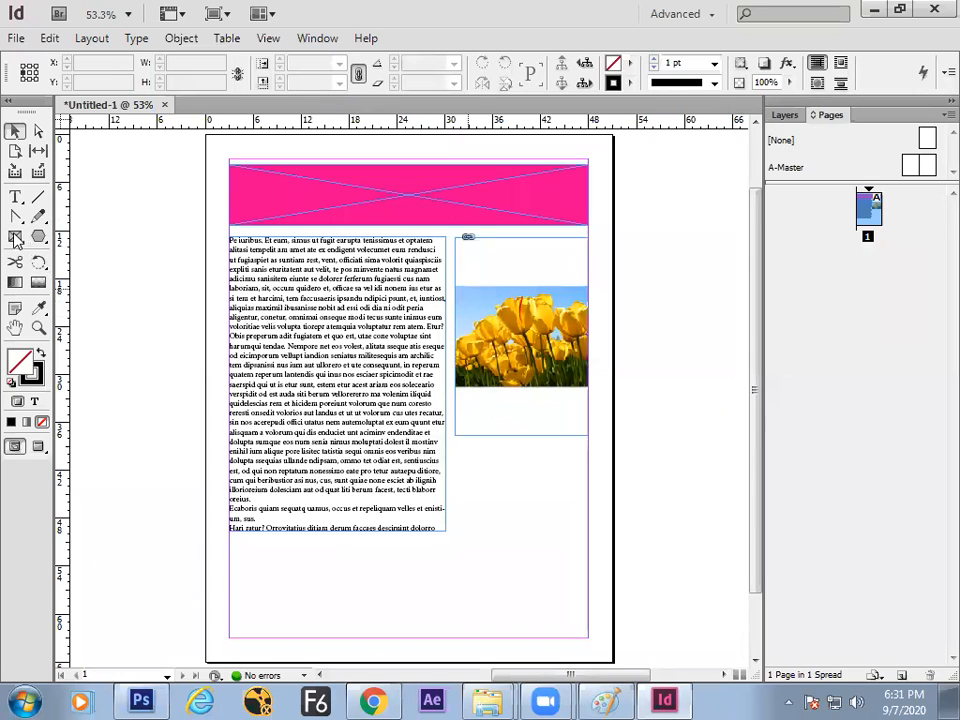
click(290, 346)
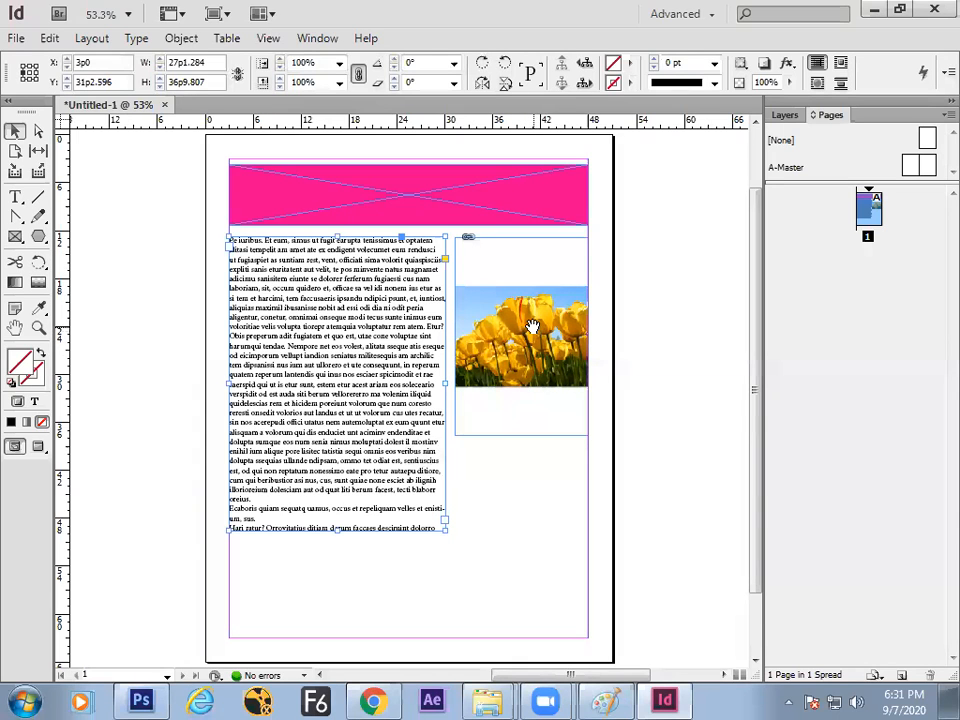
Step: Create a one-page Letter document with the default preset and draw a rectangle frame about 11p3 by 12p4.5 near the page's upper-left margin corner
key(ctrl+n)
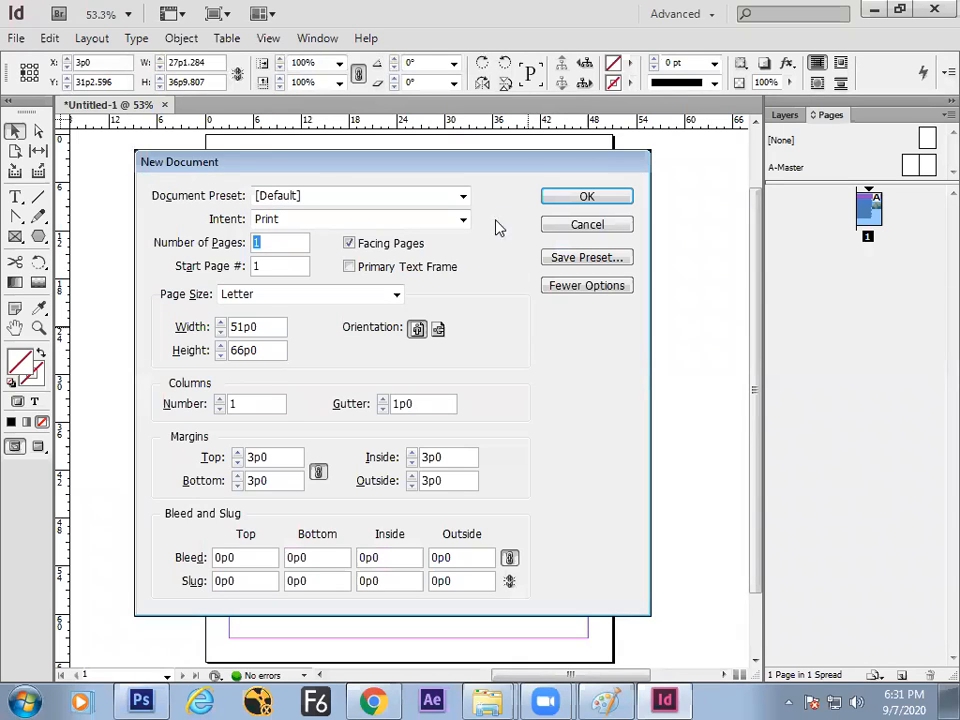
click(550, 196)
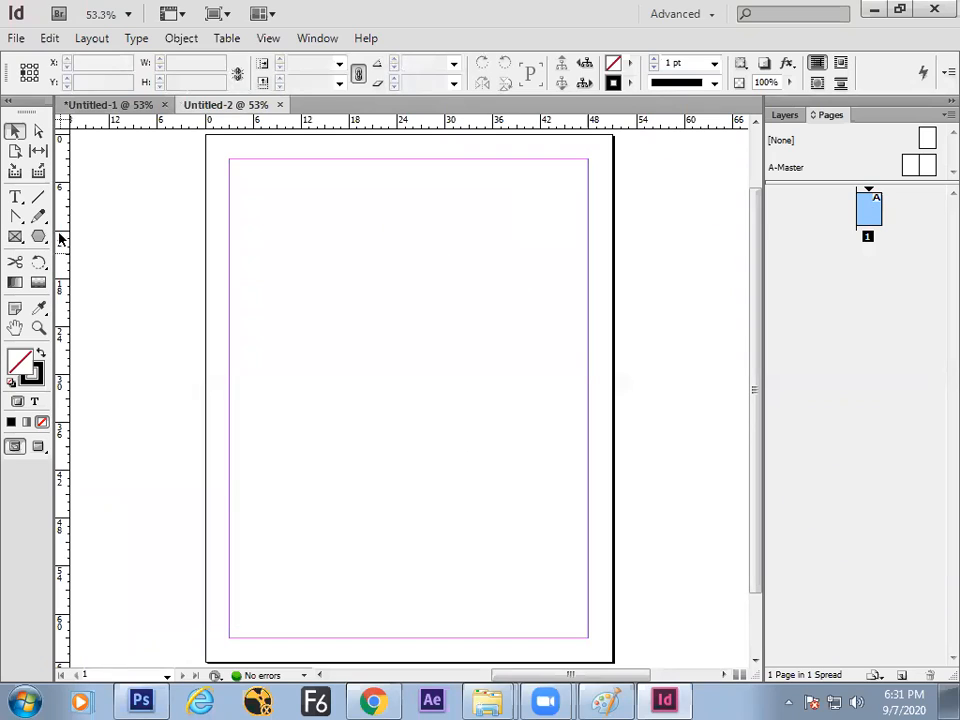
click(15, 236)
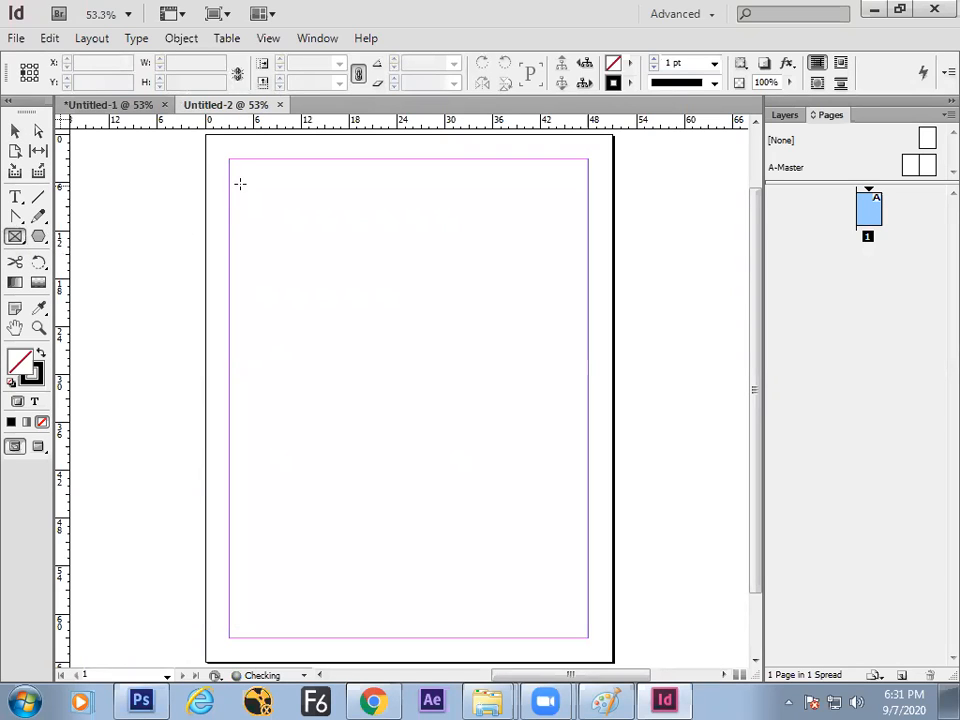
drag(239, 177, 329, 276)
click(15, 131)
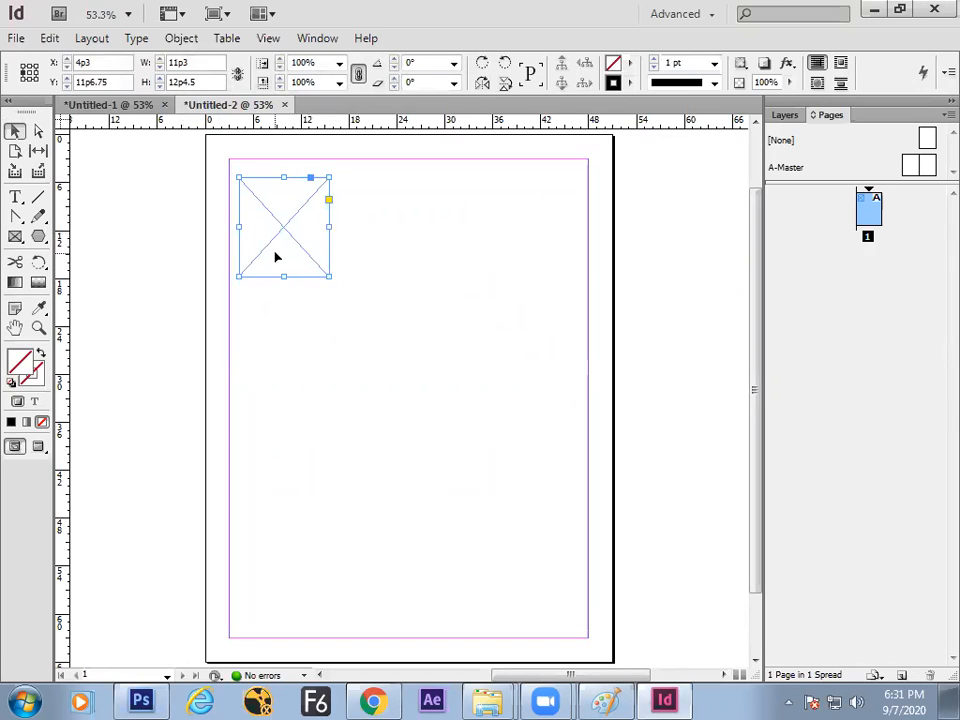
Step: Place Koala.jpg in the new frame and fit its content proportionally
key(slash)
key(ctrl+d)
double_click(352, 322)
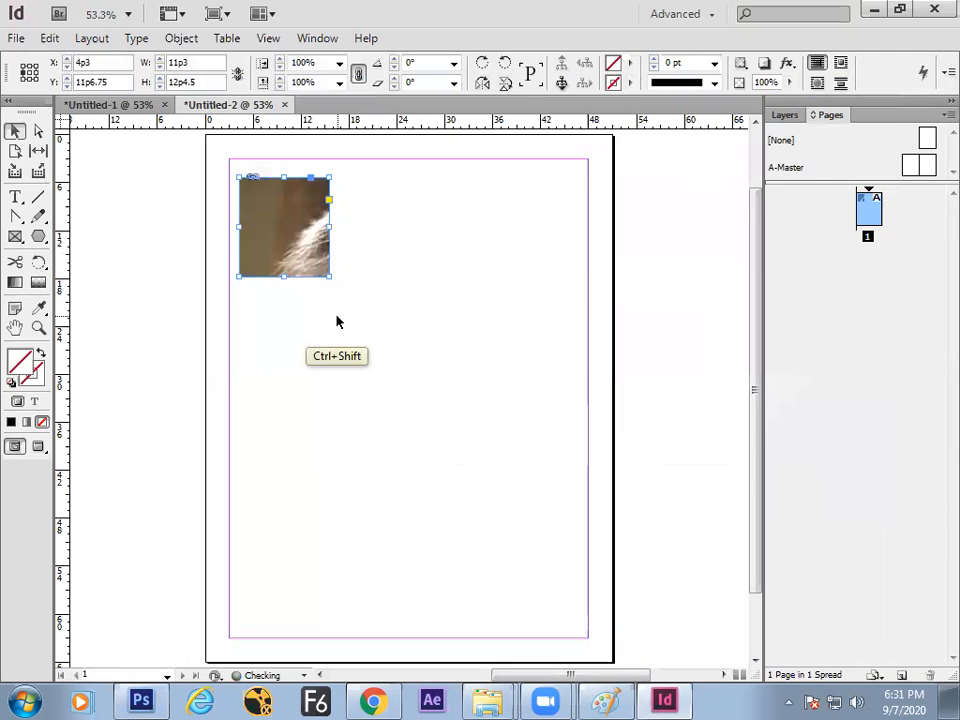
key(ctrl+alt+shift+e)
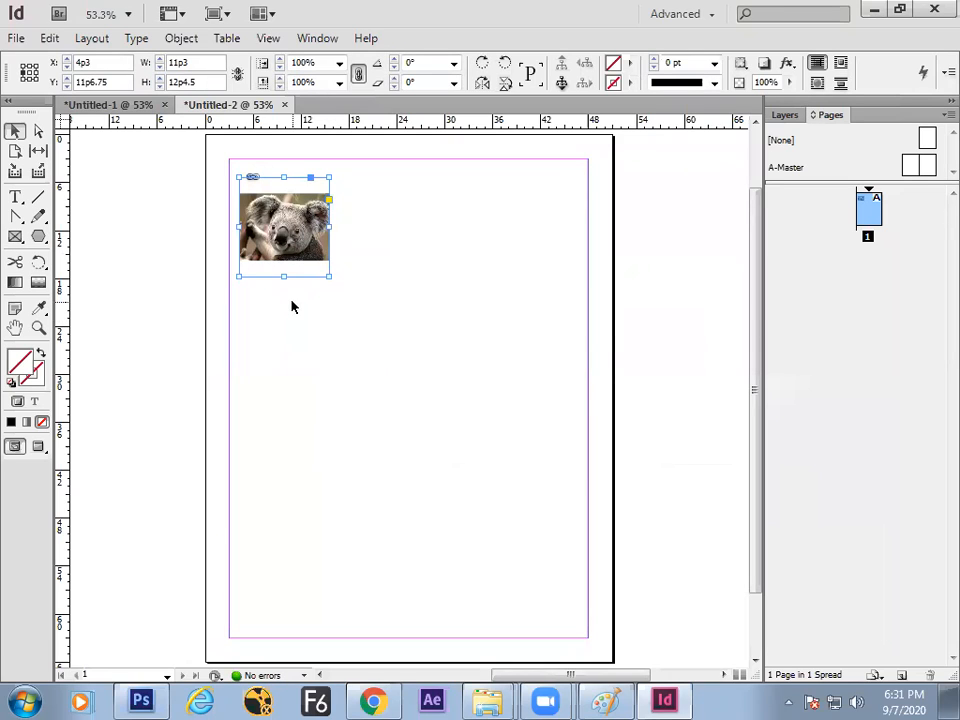
click(358, 310)
Step: Duplicate the koala frame beside the original at about X 18p0 and replace its image with Chrysanthemum - Copy (2).jpg
click(322, 255)
drag(316, 255, 426, 255)
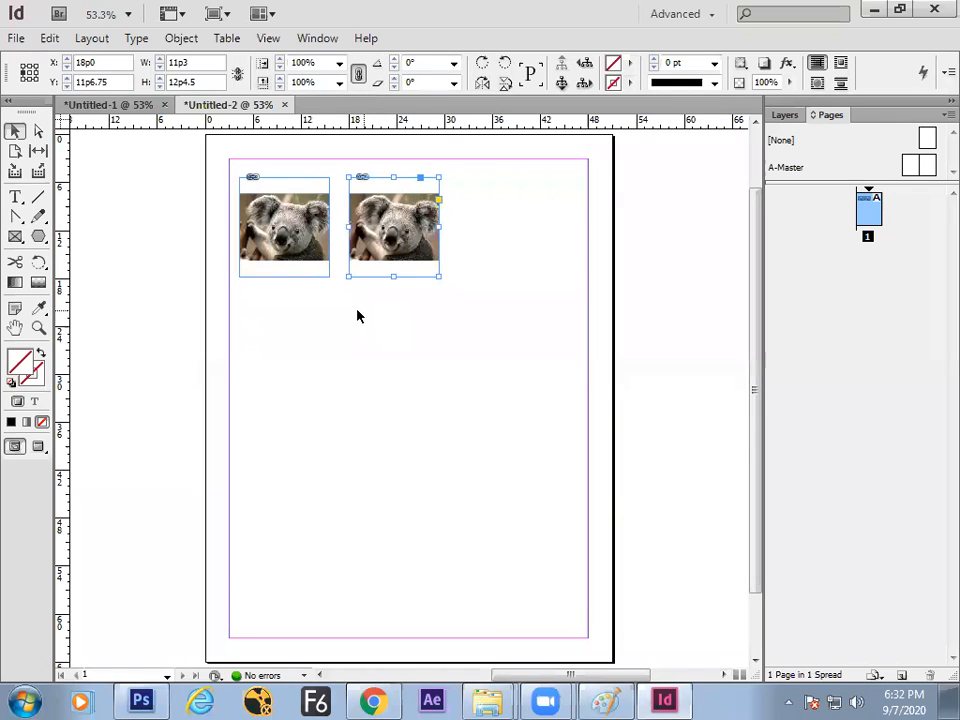
key(ctrl+d)
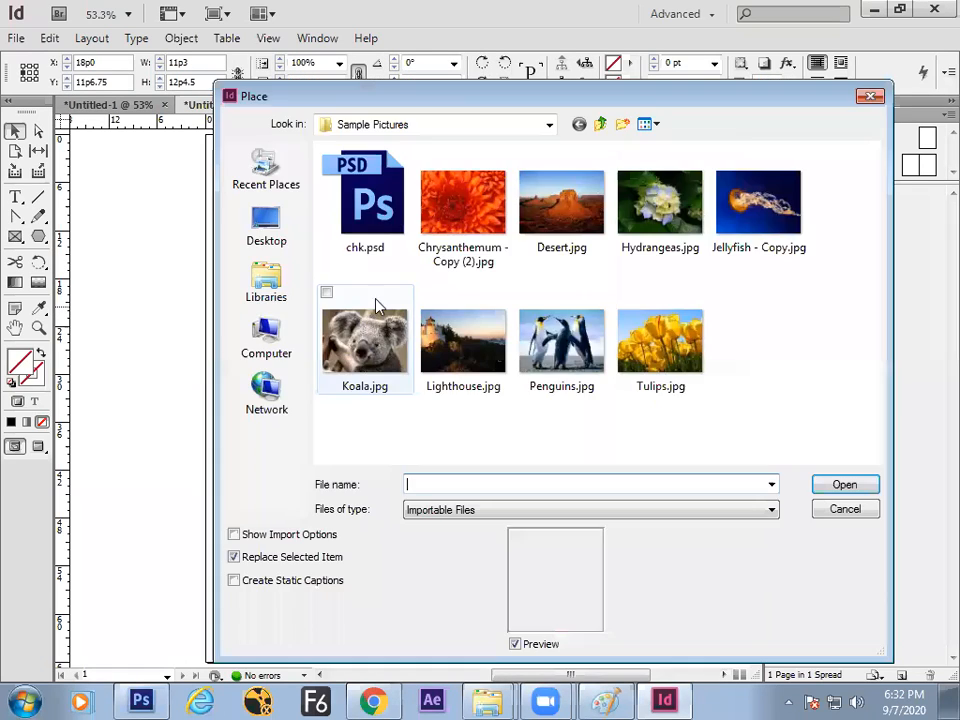
double_click(443, 205)
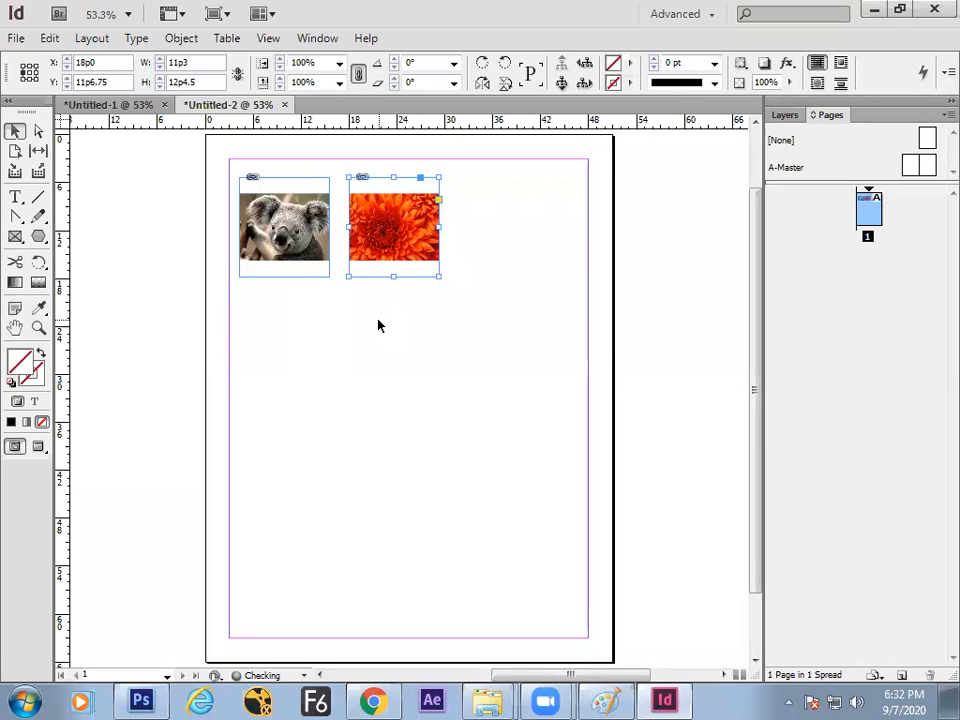
click(380, 322)
Step: Duplicate the chrysanthemum frame to its right at about X 31p1.5 and replace the copy's image with Desert.jpg
click(414, 252)
drag(414, 252, 499, 226)
key(ctrl+d)
double_click(561, 205)
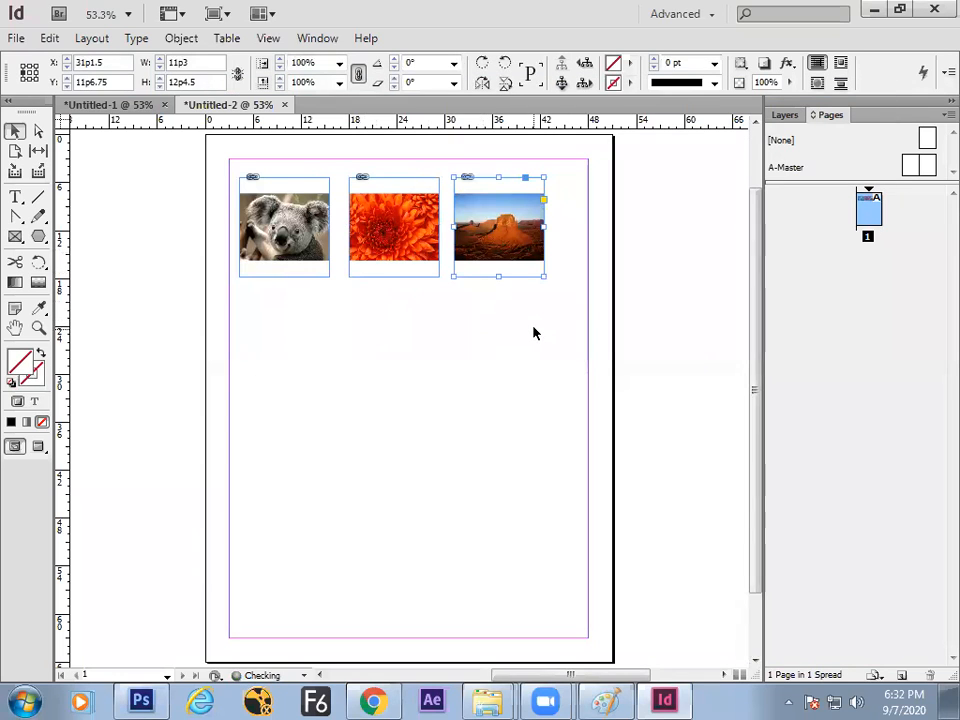
click(519, 356)
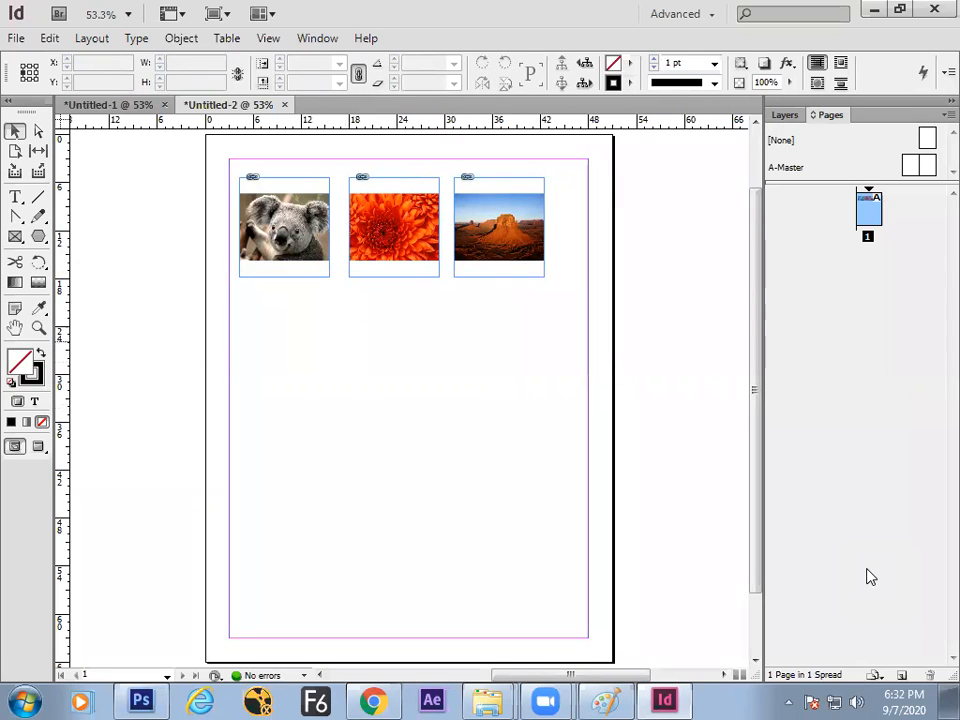
key(ctrl+r)
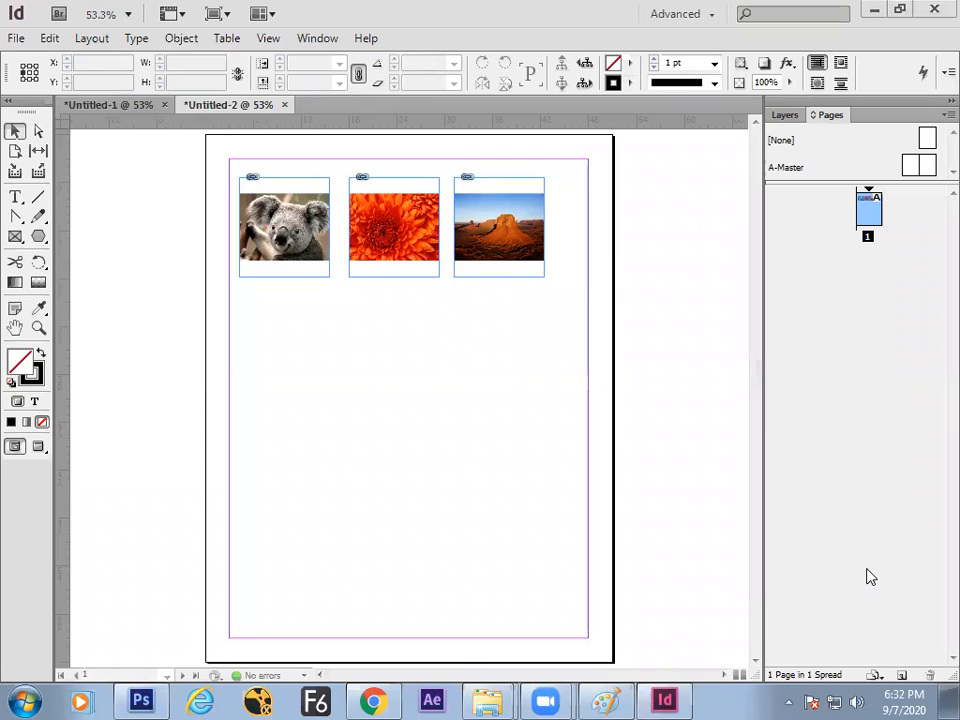
Step: Show the rulers and delete the koala, chrysanthemum and desert frames from the page
key(ctrl+r)
drag(598, 347, 171, 152)
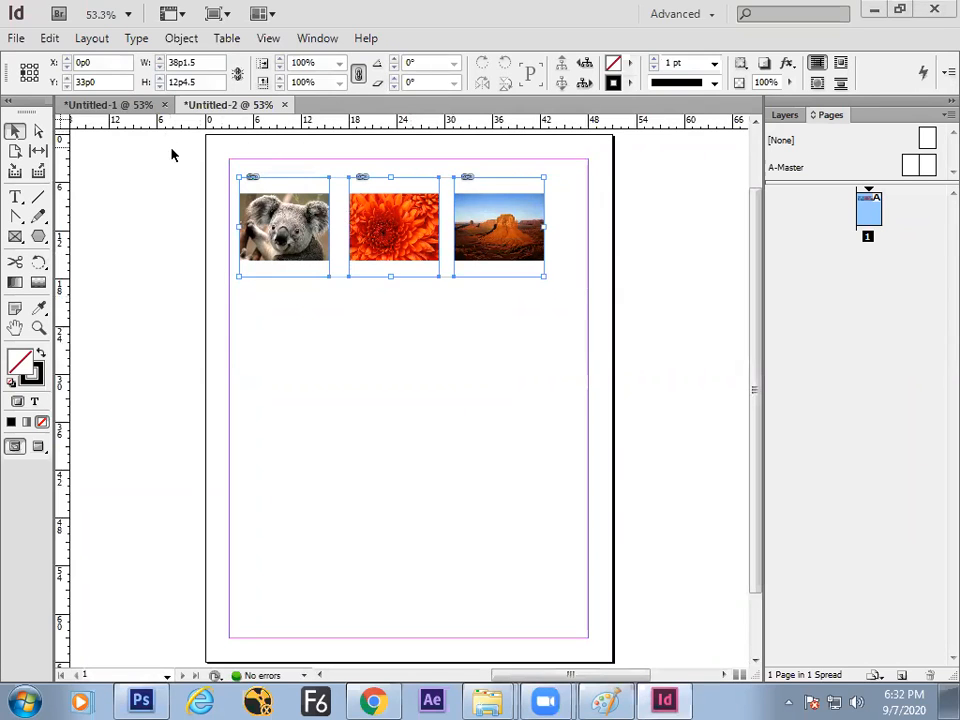
key(Delete)
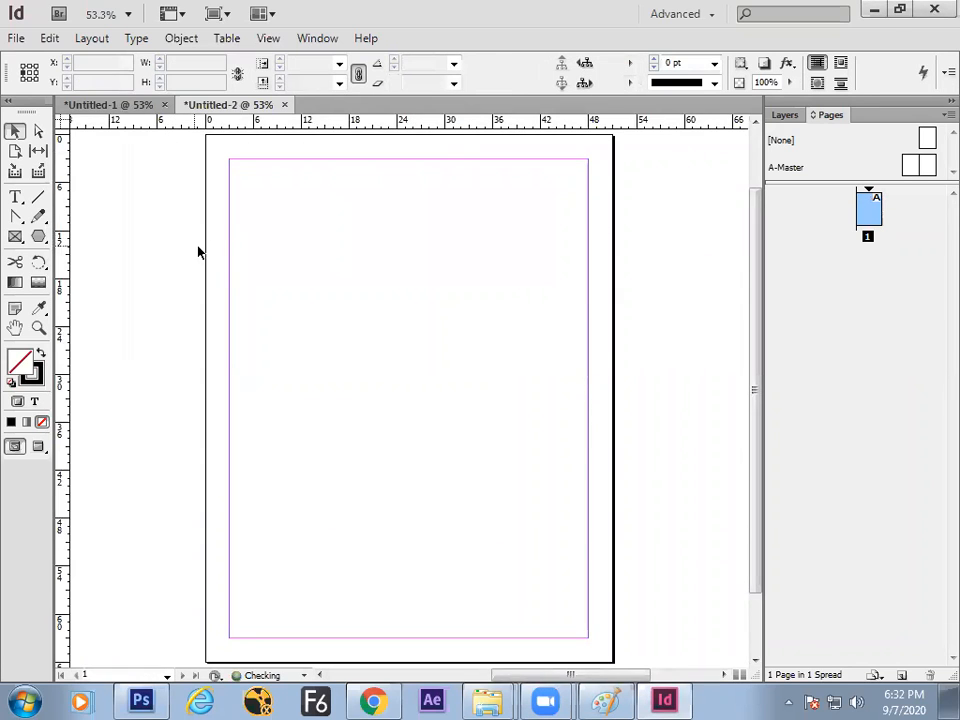
Step: Draw a rectangle frame about 9p7.5 square near the upper-left margin corner and fill it with Koala.jpg, fitted proportionally
click(15, 236)
drag(246, 190, 325, 267)
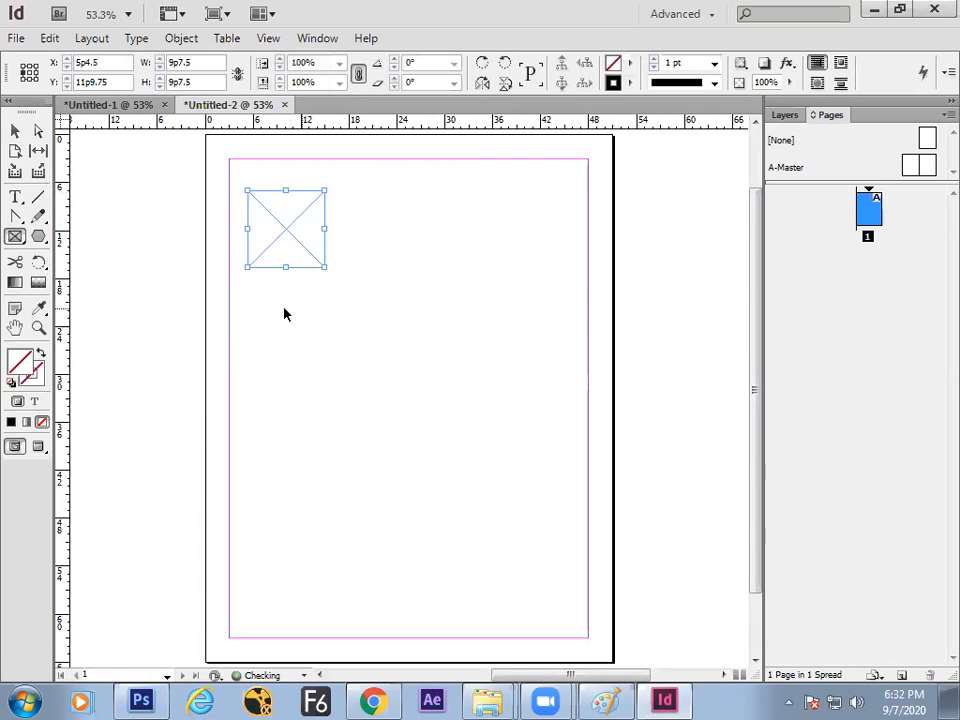
key(ctrl+d)
double_click(372, 320)
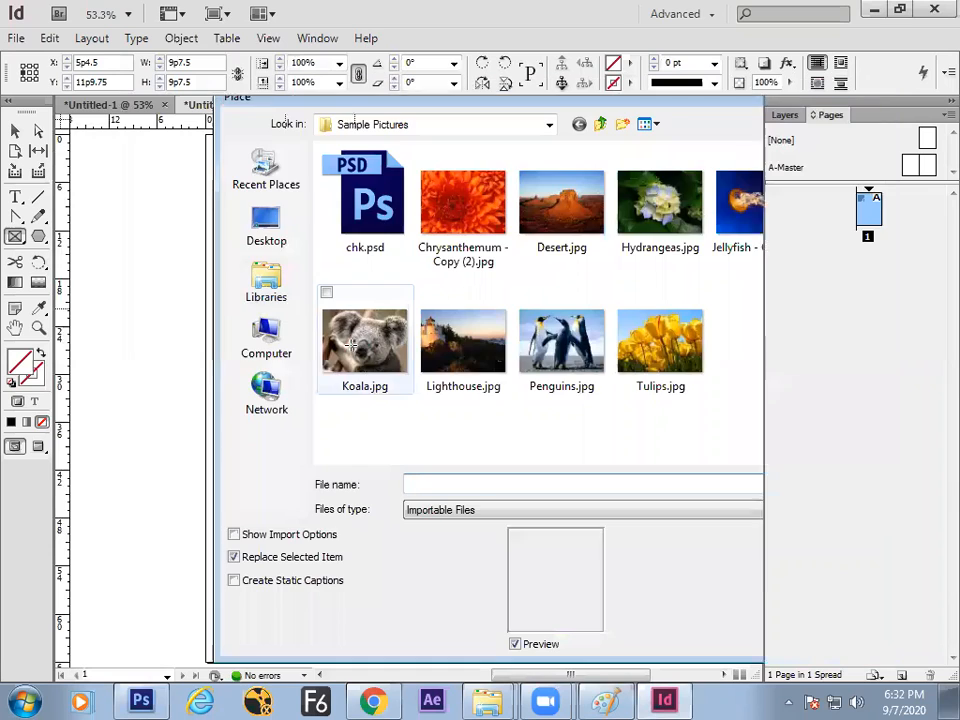
key(ctrl+alt+shift+e)
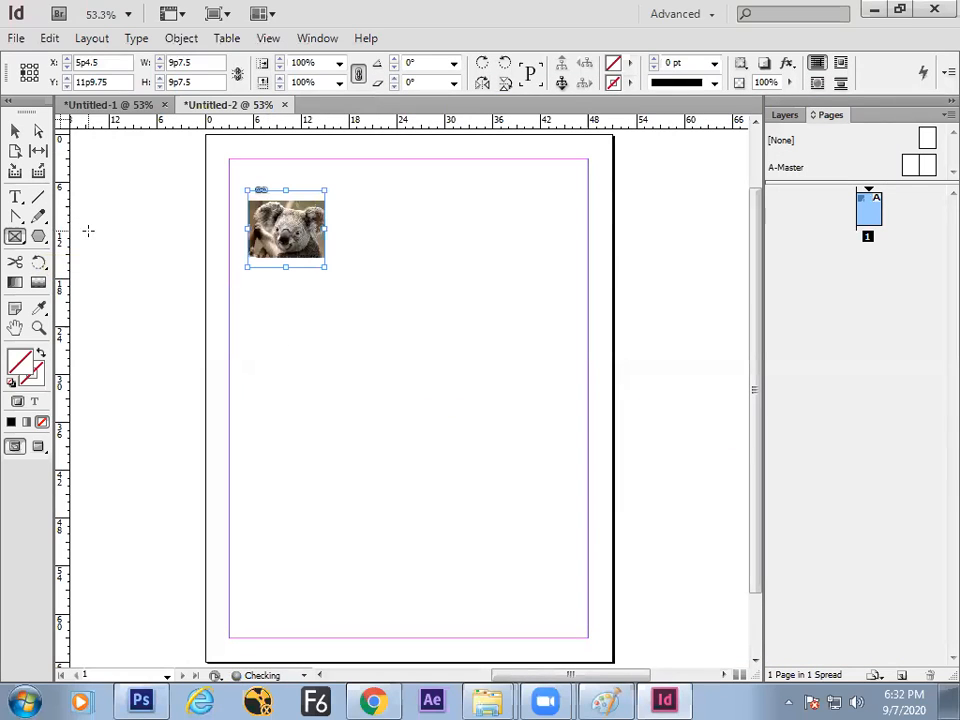
key(v)
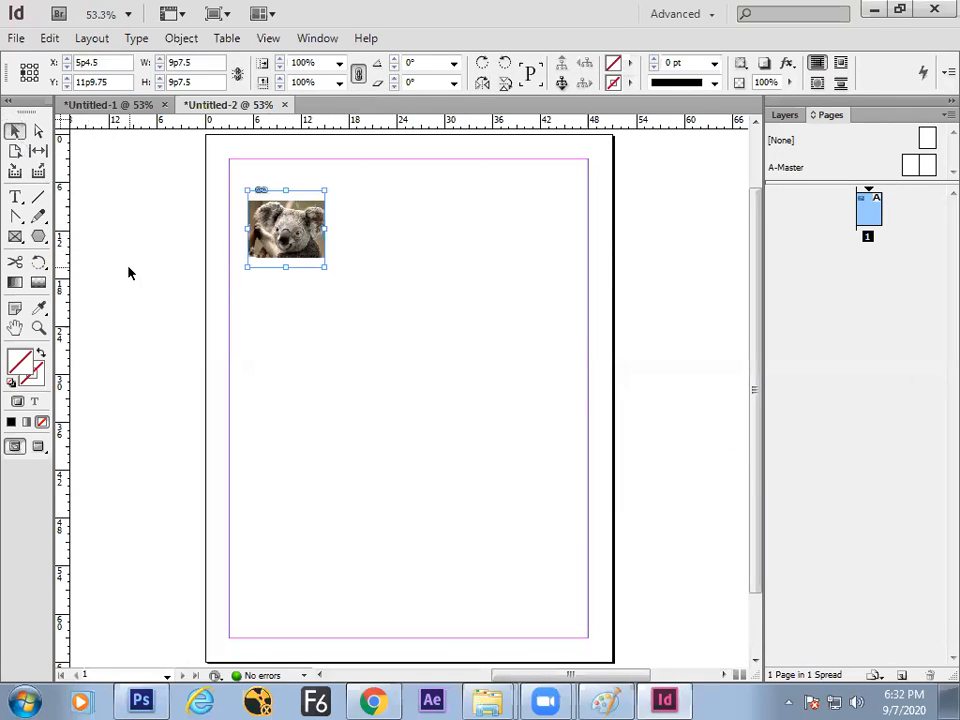
click(131, 278)
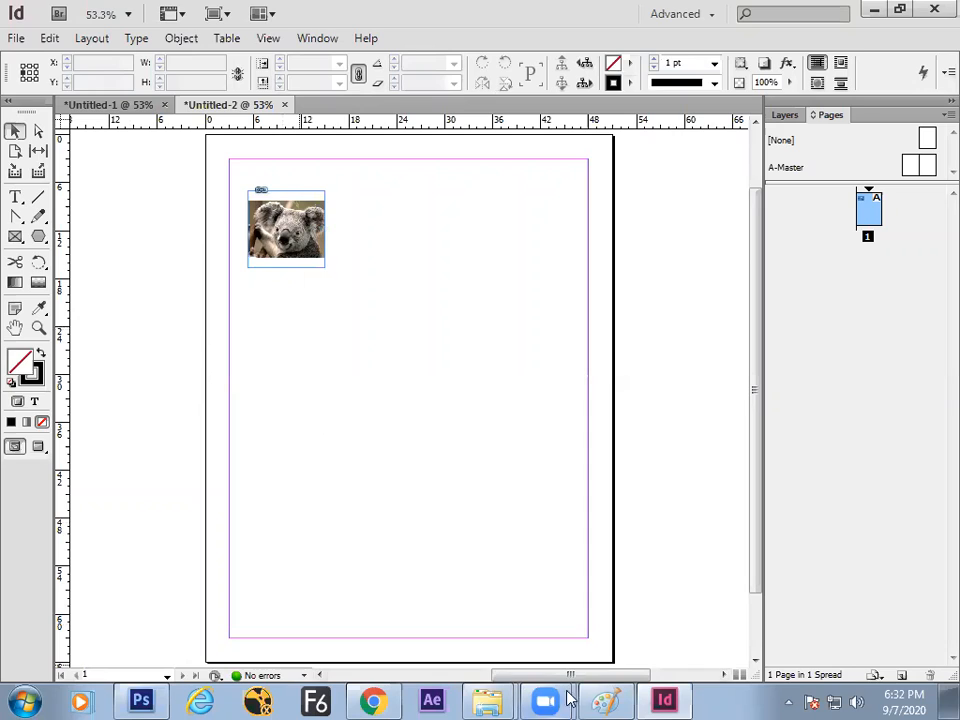
Step: Switch to Paint and add a check mark beside the boxed Alt+Ctrl+Shift+E note and a short stroke between it and the Ctrl+D box
click(600, 695)
drag(495, 413, 521, 402)
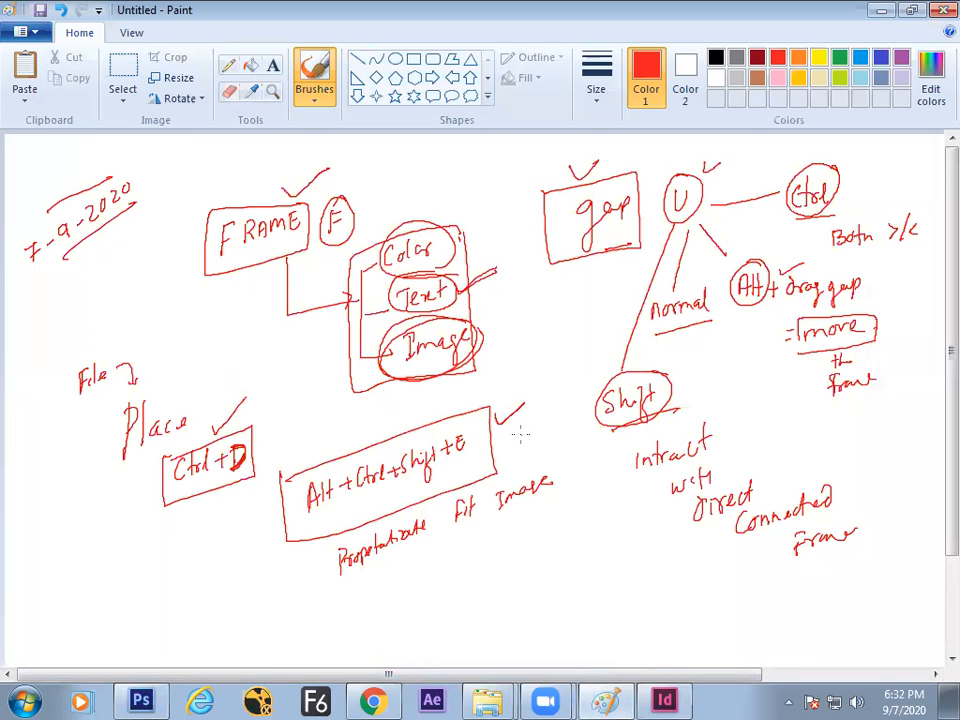
drag(266, 437, 305, 440)
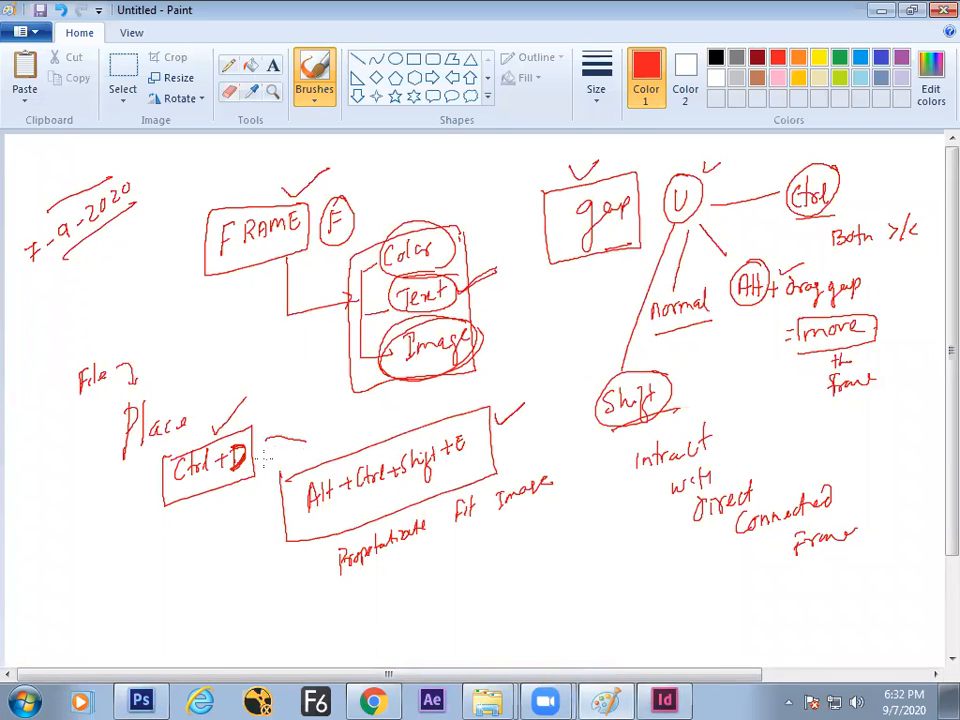
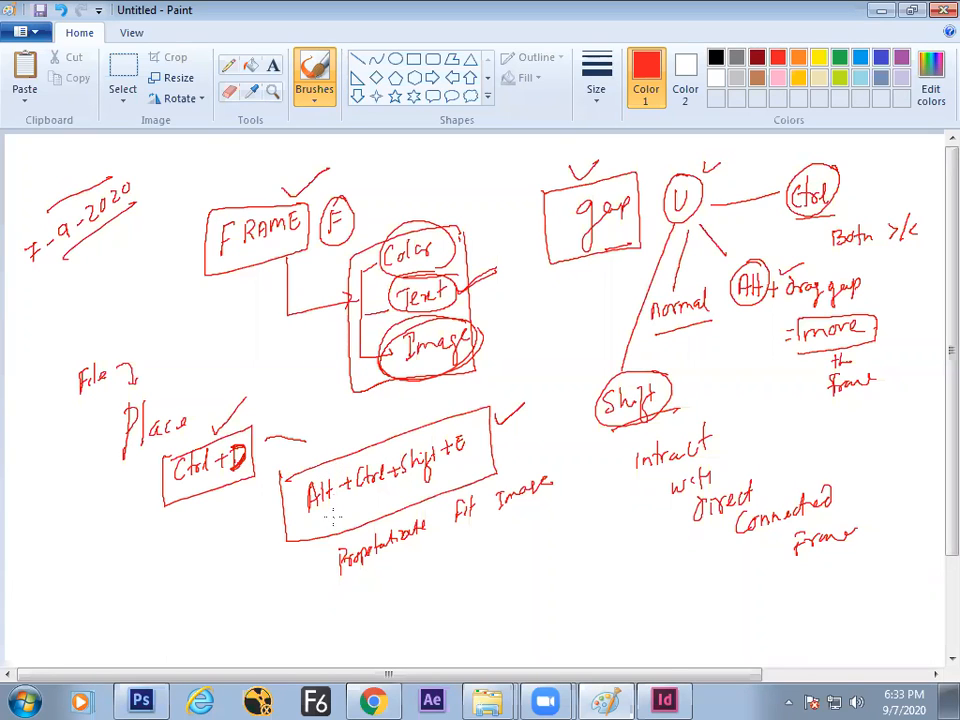
Step: Add the text "ALT + CTRL + SHIT+ E" at font size 24 below the handwritten proportional-fit note
click(272, 65)
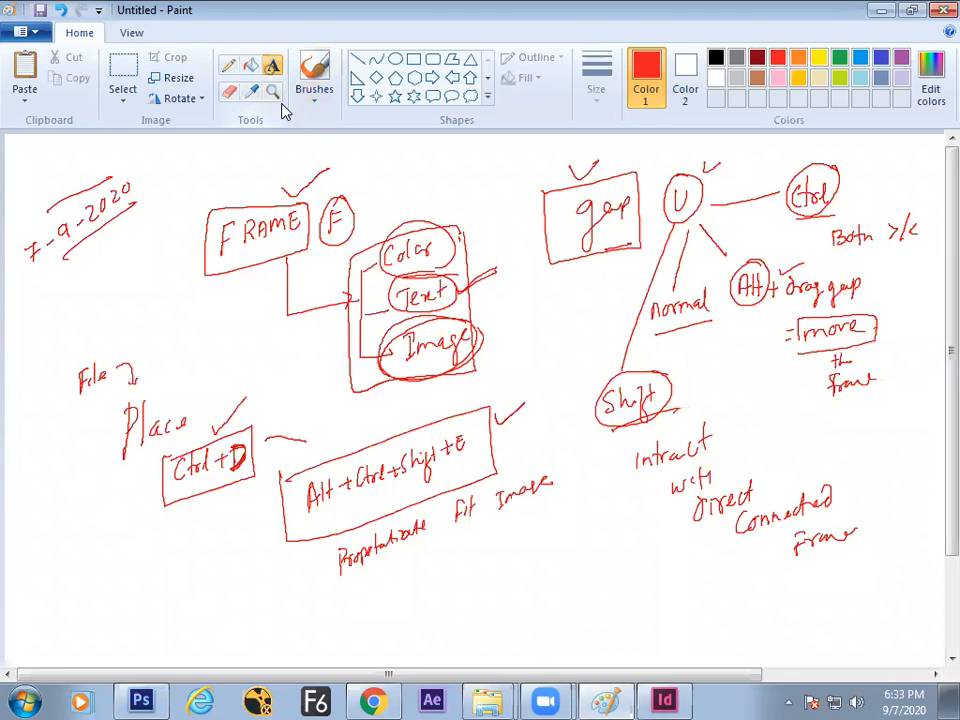
click(367, 586)
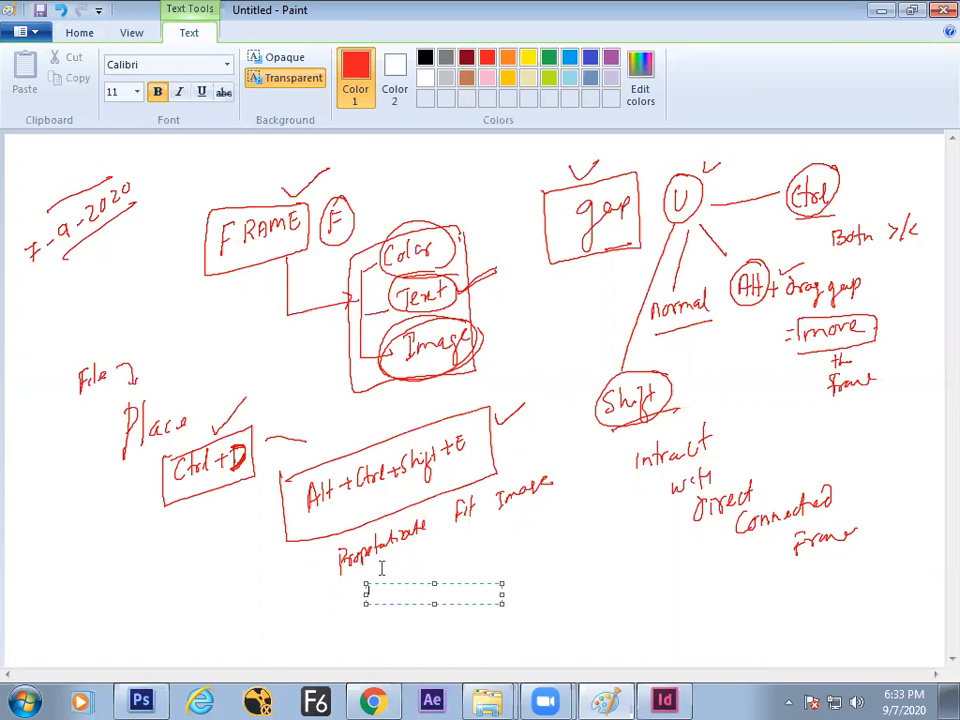
text(ALT + CTRL + SHIT+ e)
key(ctrl+a)
key(ctrl+shift+period)
key(ctrl+shift+period)
key(ctrl+shift+period)
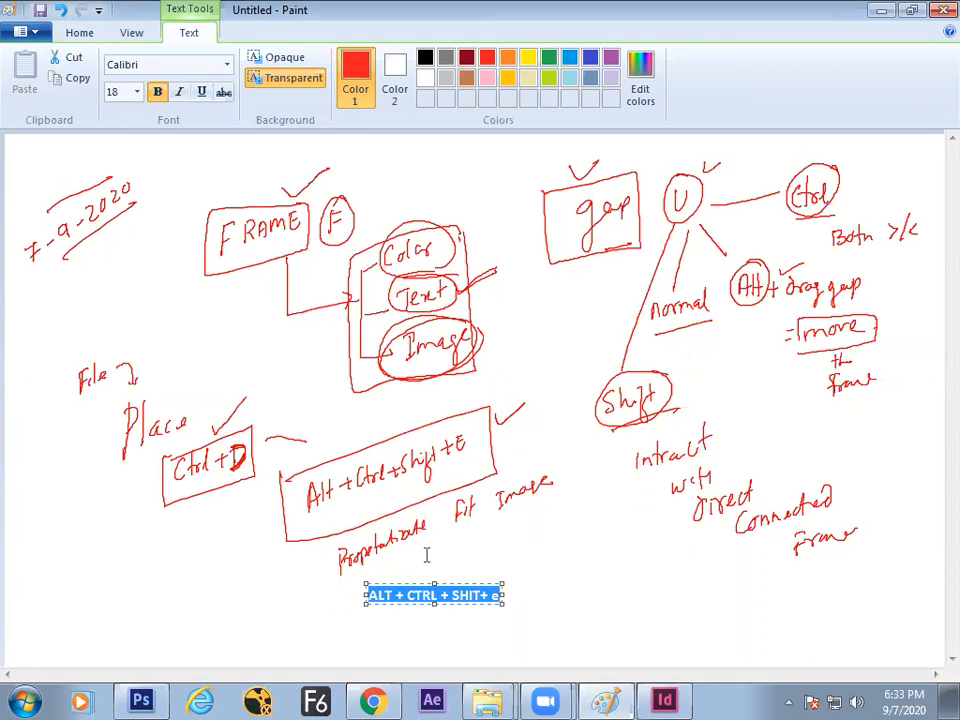
key(ctrl+shift+period)
key(Right)
key(BackSpace)
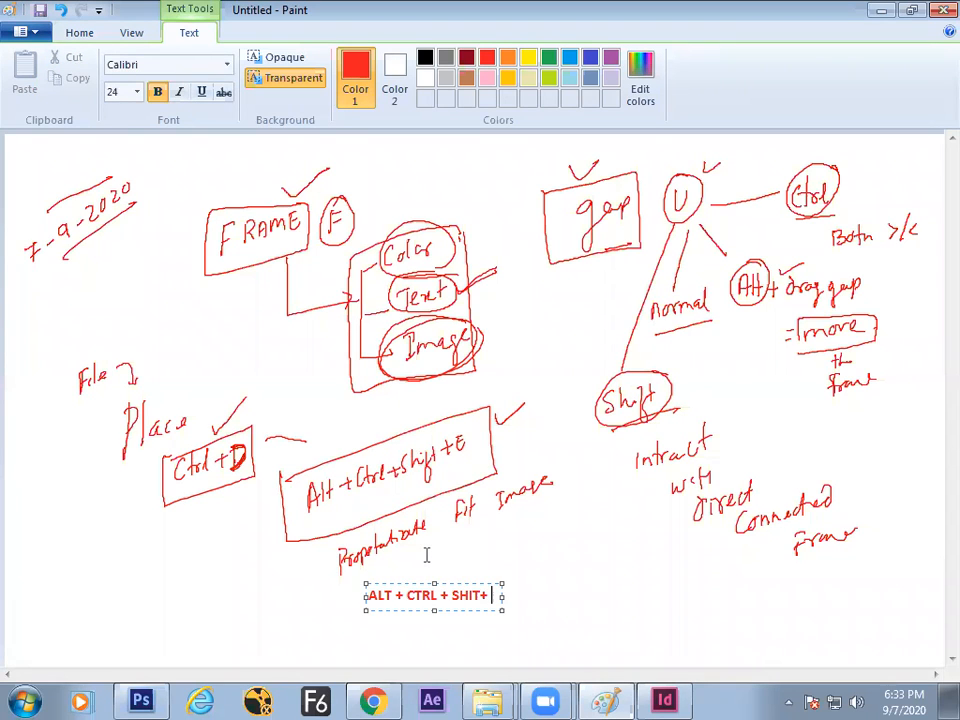
text(E)
click(480, 543)
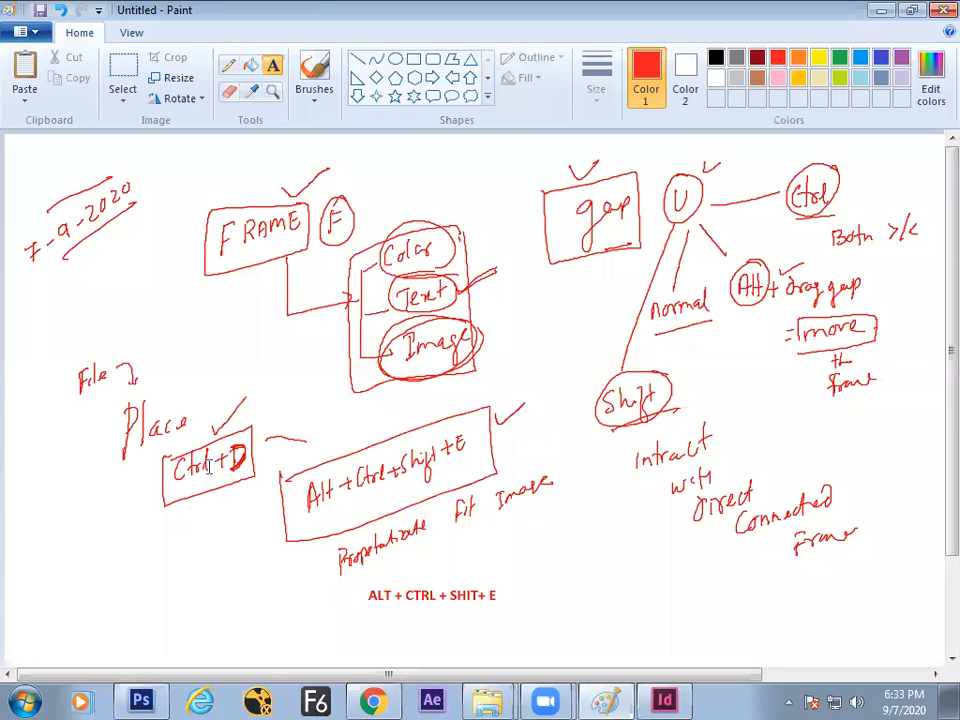
Step: Switch back to InDesign and duplicate the koala frame twice along its row, at about X 17p3 and X 29p4.5
key(alt+Tab)
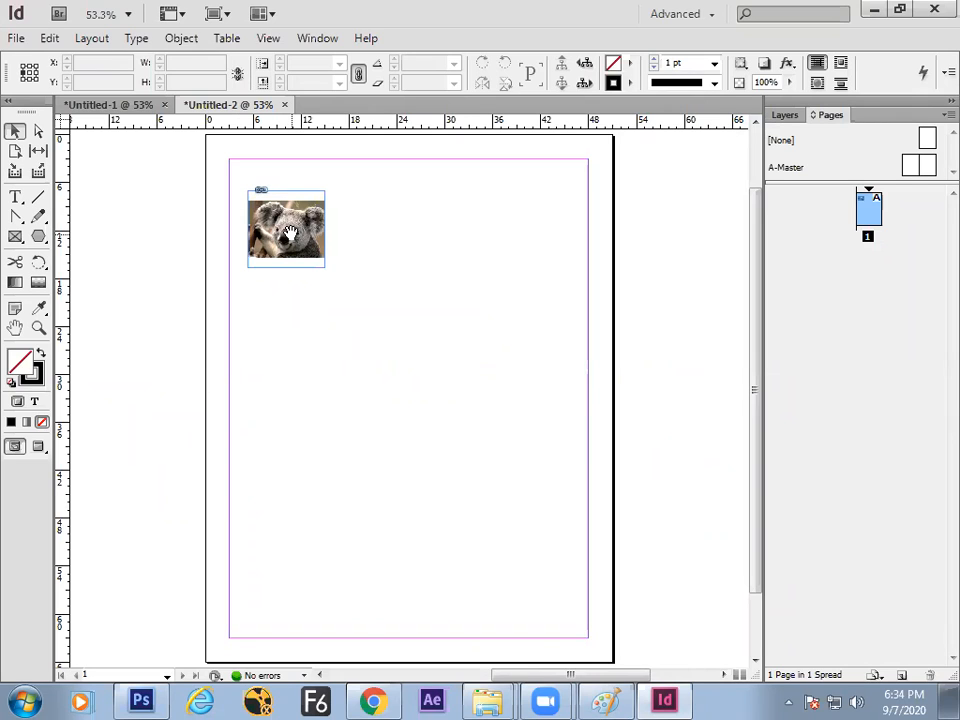
key(ctrl+d)
click(313, 260)
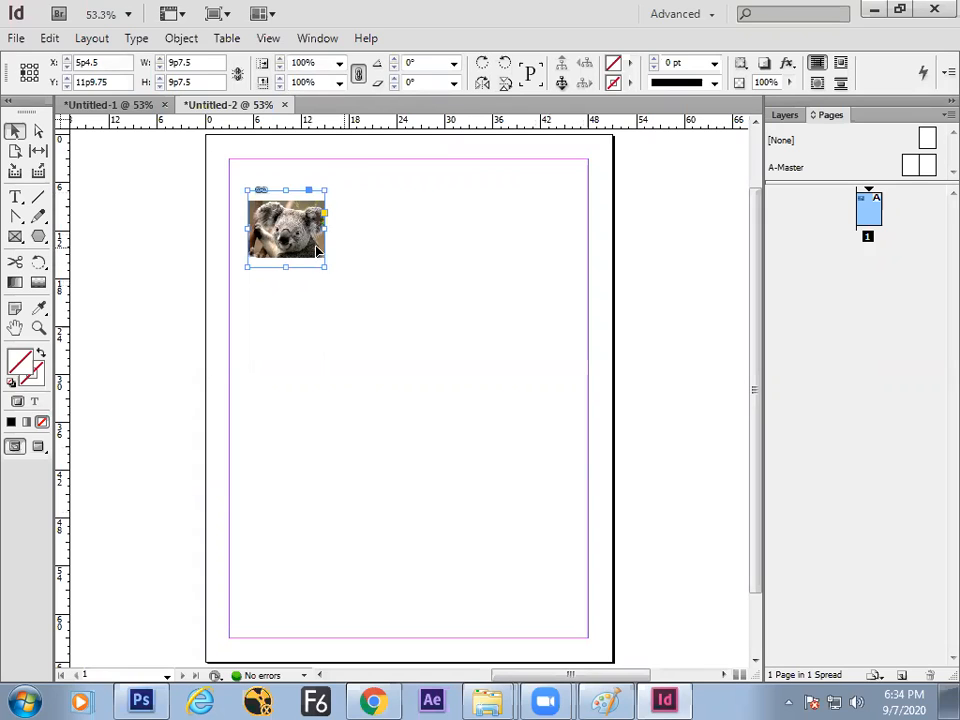
key(alt)
drag(317, 253, 407, 256)
key(shift)
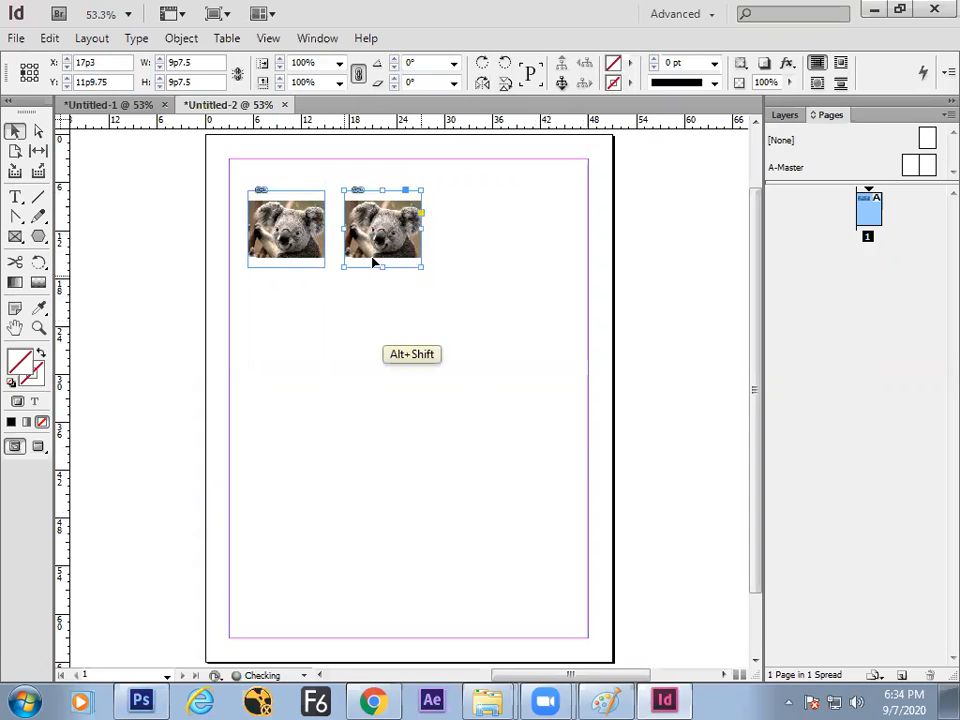
click(50, 38)
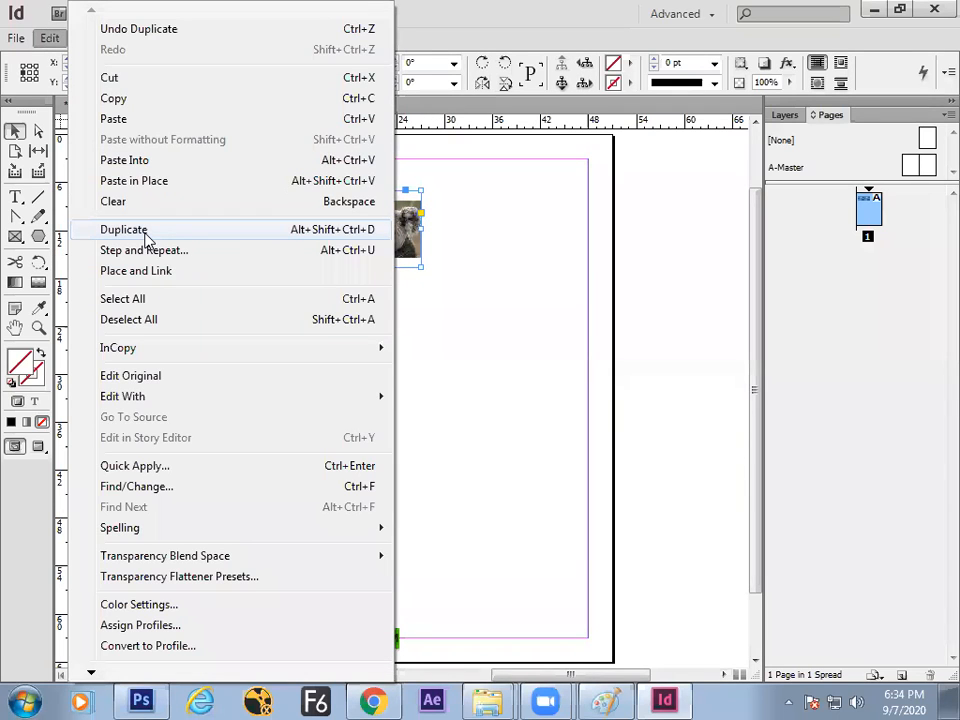
click(346, 232)
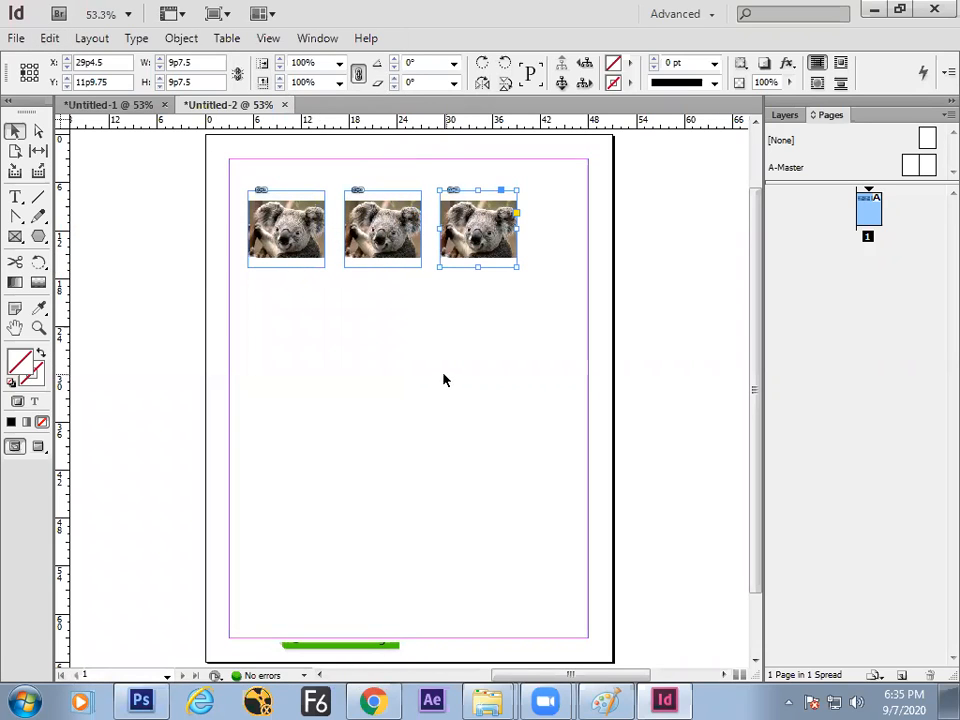
Step: Move the koala row to about X 8p8.25 and duplicate it downward three times, at about Y 23p9.75, 35p9.75 and 47p9.75
drag(241, 201, 467, 266)
drag(410, 244, 436, 282)
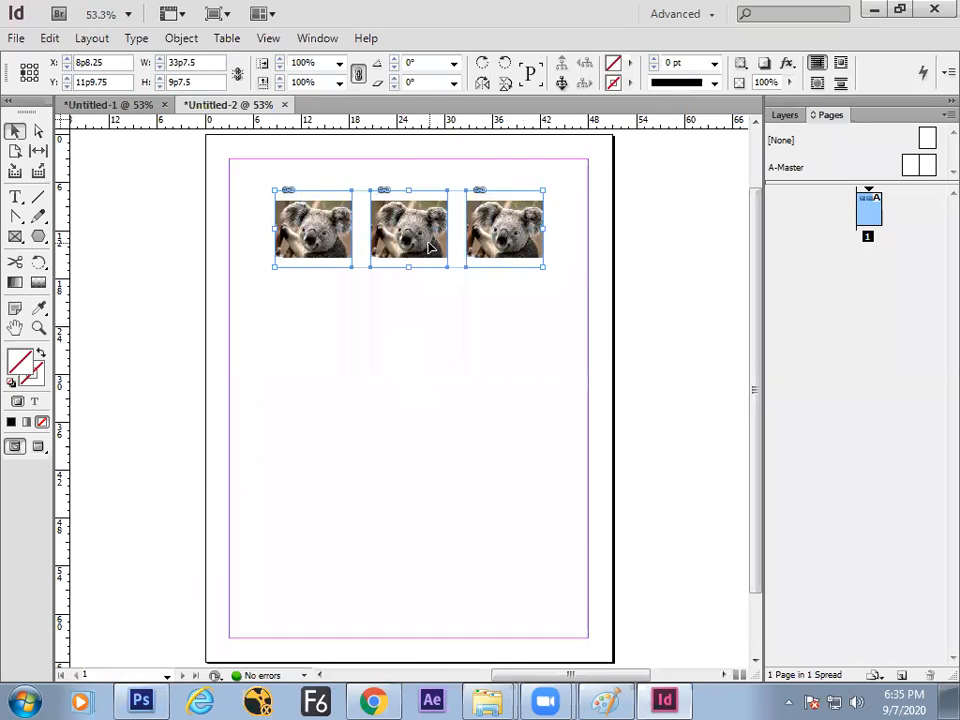
drag(431, 249, 433, 360)
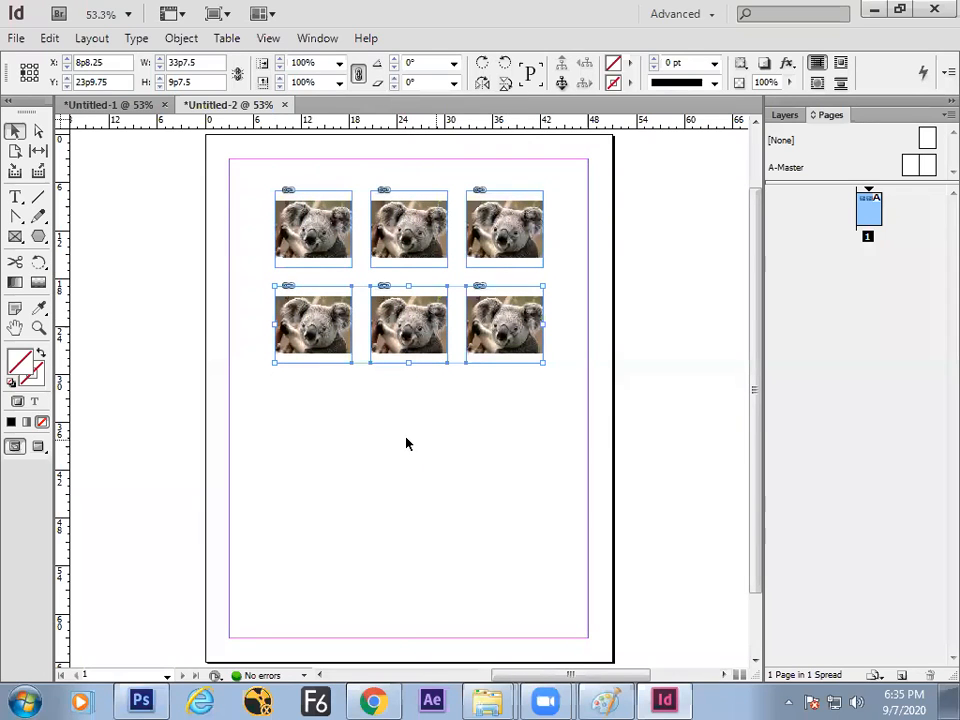
key(ctrl+alt+shift+d)
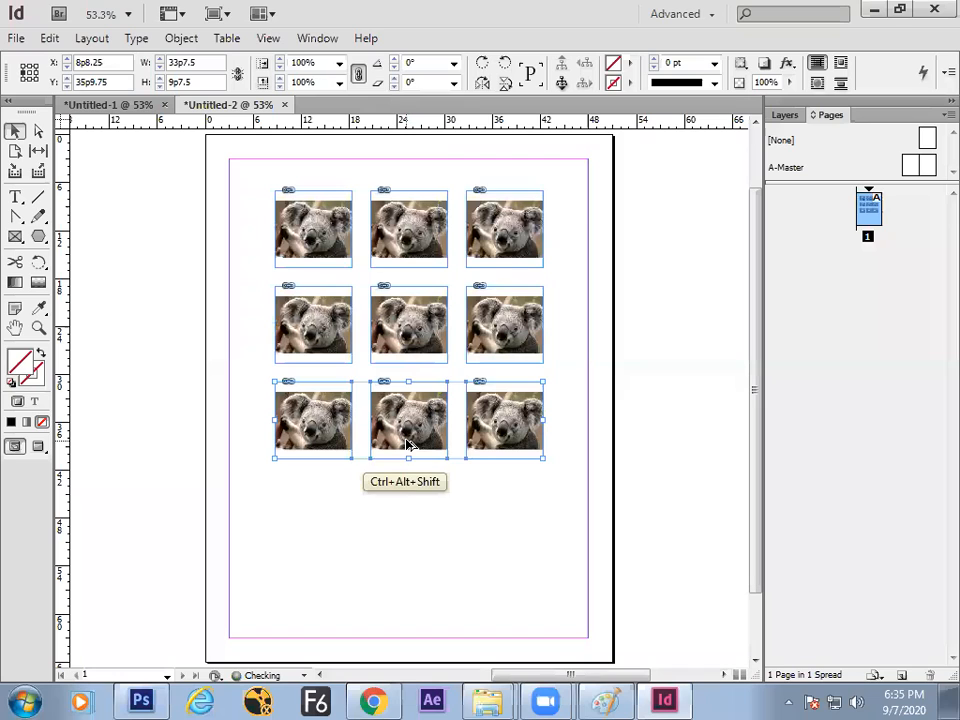
key(ctrl+alt+shift+d)
click(570, 443)
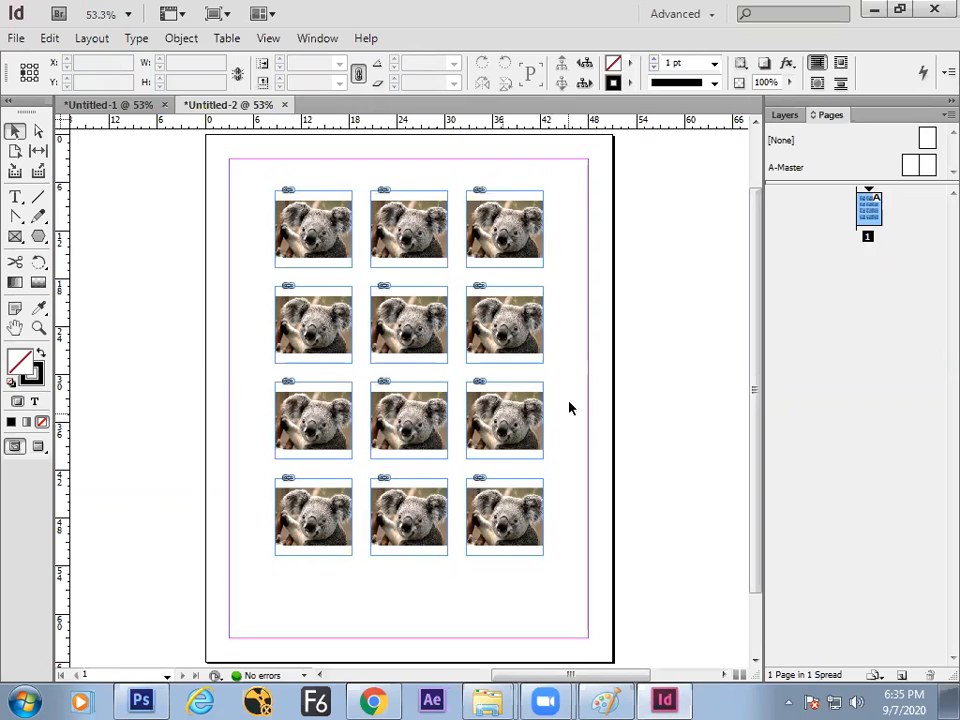
Step: Replace the first row's middle and right images with Chrysanthemum - Copy (2).jpg and Hydrangeas.jpg
click(440, 263)
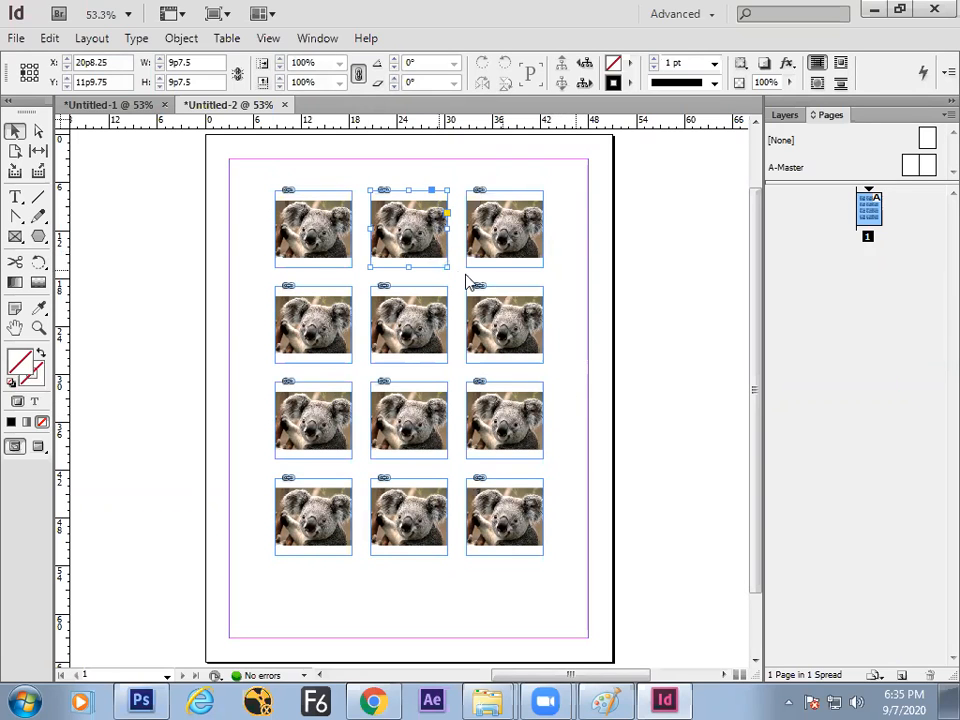
key(ctrl+d)
double_click(506, 272)
click(503, 261)
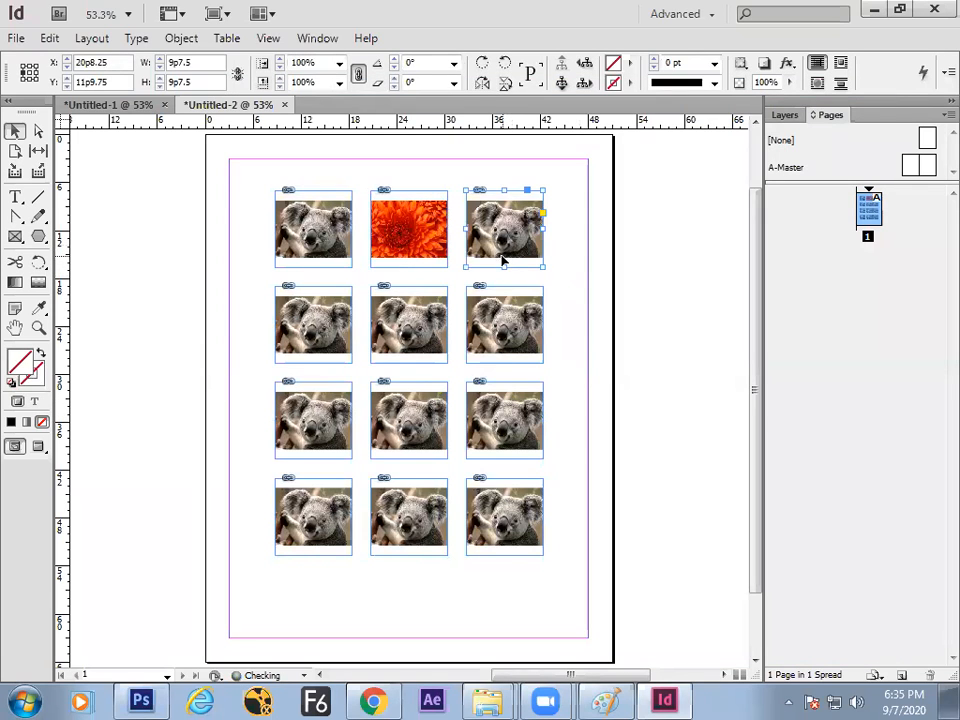
key(ctrl+d)
double_click(660, 199)
Step: Replace the second row's koala images, from left to right, with Lighthouse.jpg, Tulips.jpg and Jellyfish - Copy.jpg
click(332, 333)
key(ctrl+d)
click(441, 380)
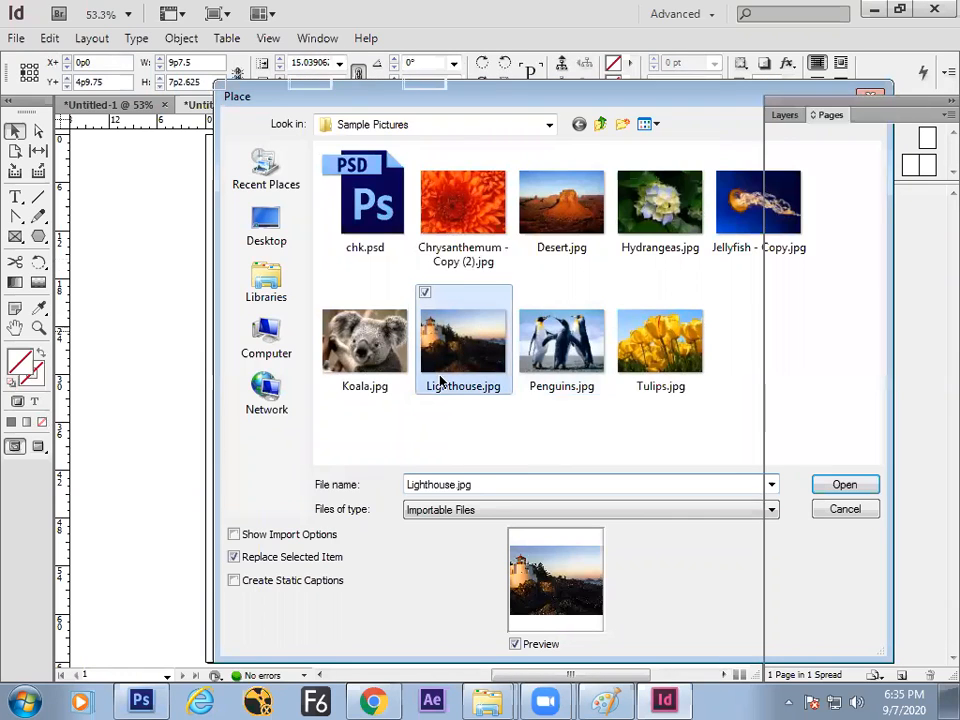
double_click(441, 380)
click(428, 355)
key(ctrl+d)
click(660, 340)
double_click(660, 340)
click(499, 336)
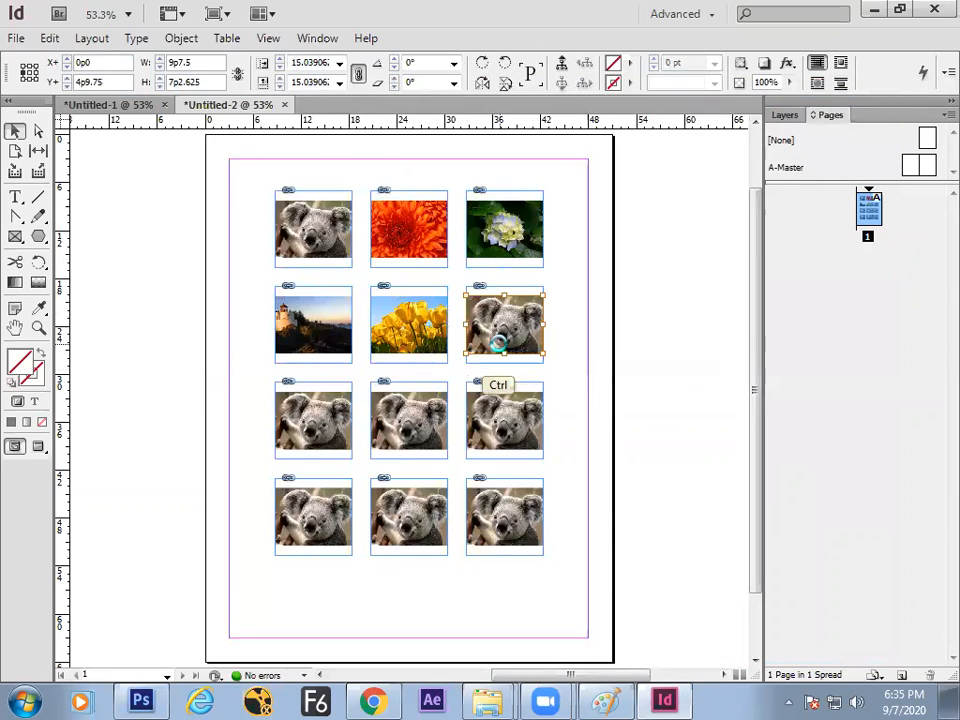
key(ctrl+d)
click(705, 228)
double_click(705, 228)
Step: Replace the third row's koala images, from left to right, with Penguins.jpg, Hydrangeas.jpg and Jellyfish - Copy.jpg
click(316, 422)
key(ctrl+d)
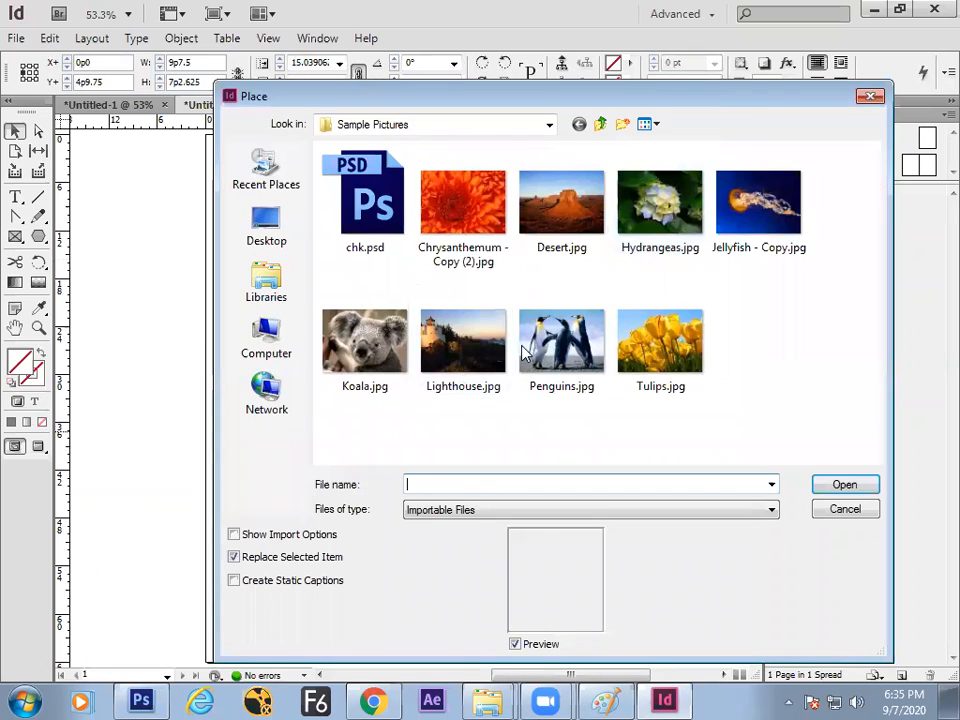
click(588, 343)
double_click(518, 392)
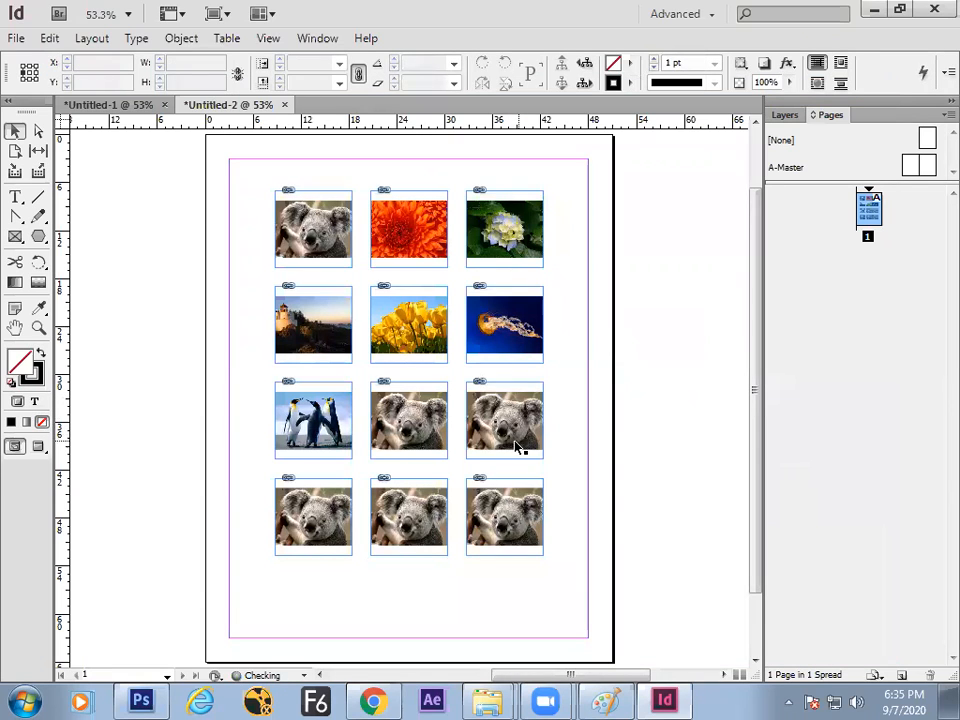
click(425, 438)
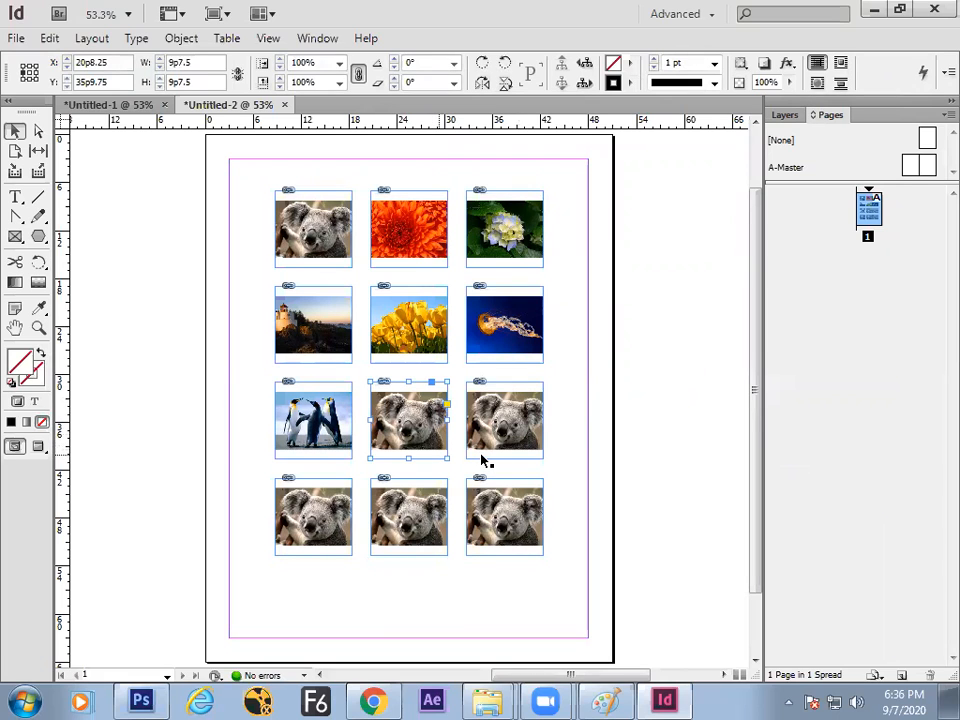
key(ctrl+d)
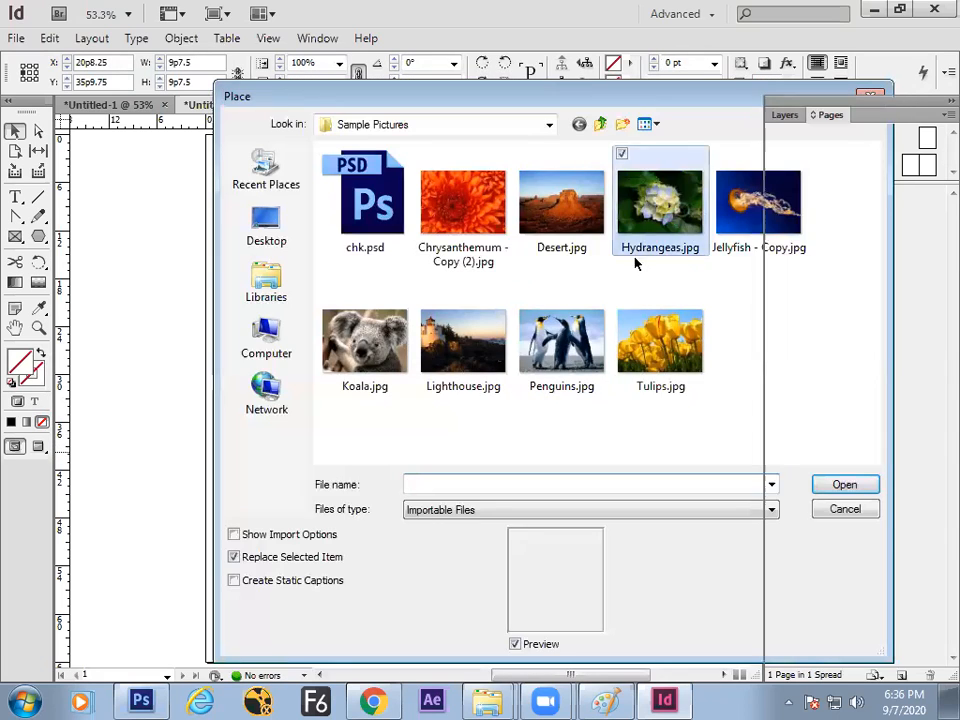
double_click(634, 262)
click(530, 410)
key(ctrl+d)
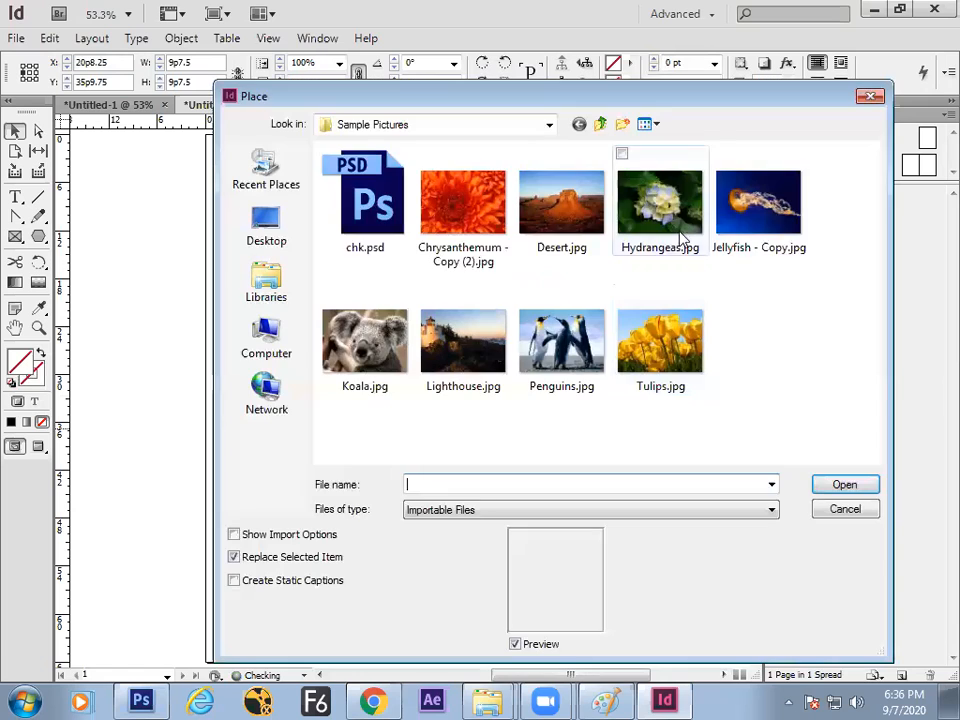
double_click(758, 205)
Step: Replace the fourth row's left koala image with Tulips.jpg and its right one with Chrysanthemum - Copy (2).jpg
click(340, 520)
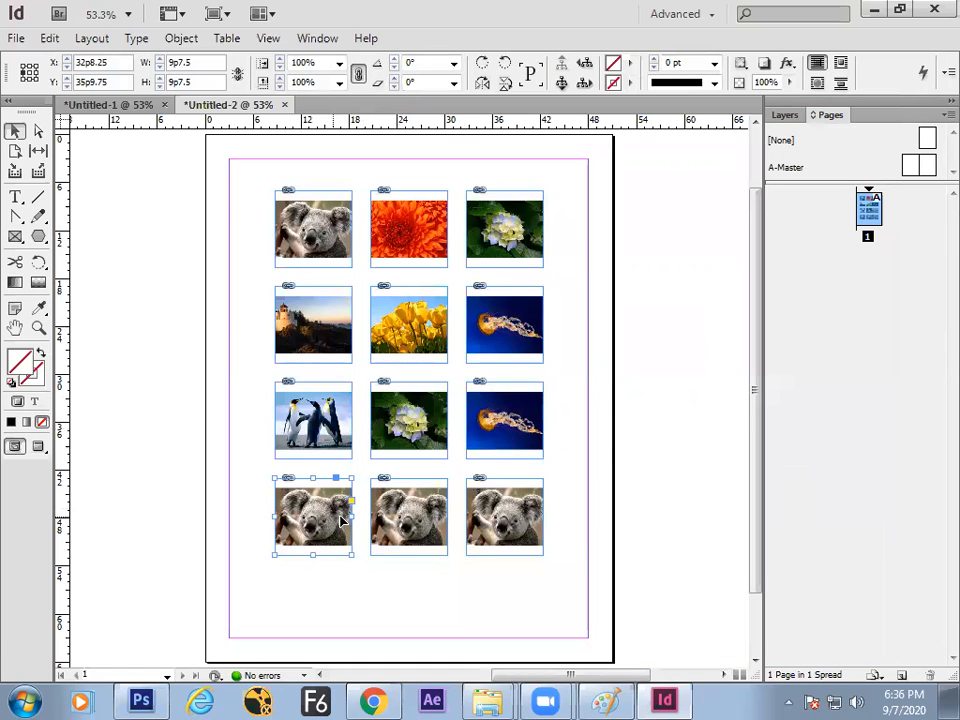
key(ctrl+d)
click(660, 340)
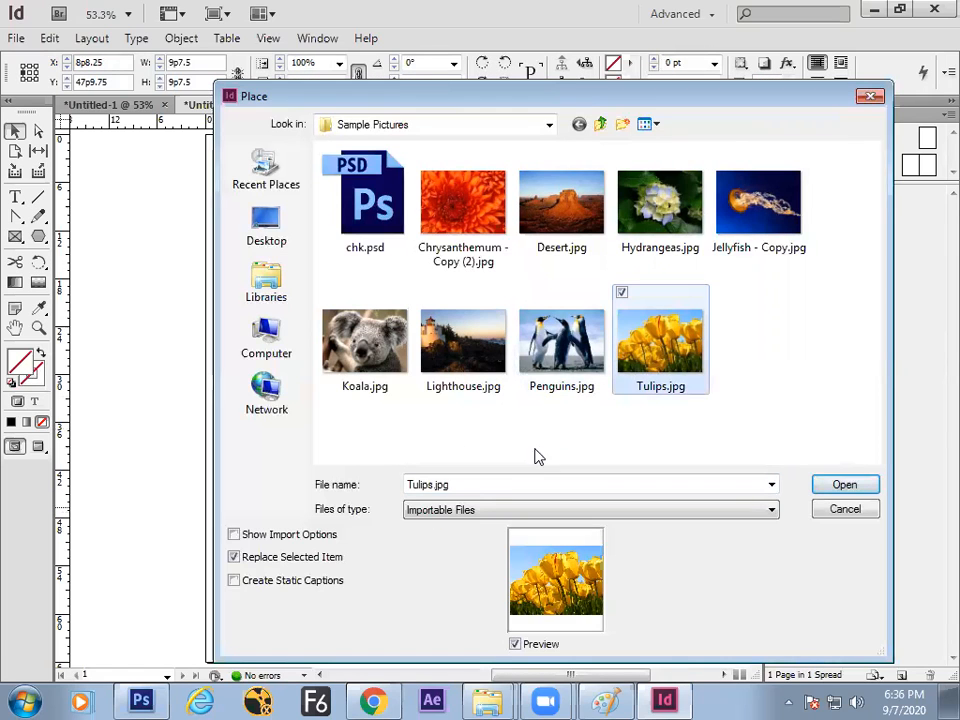
click(843, 486)
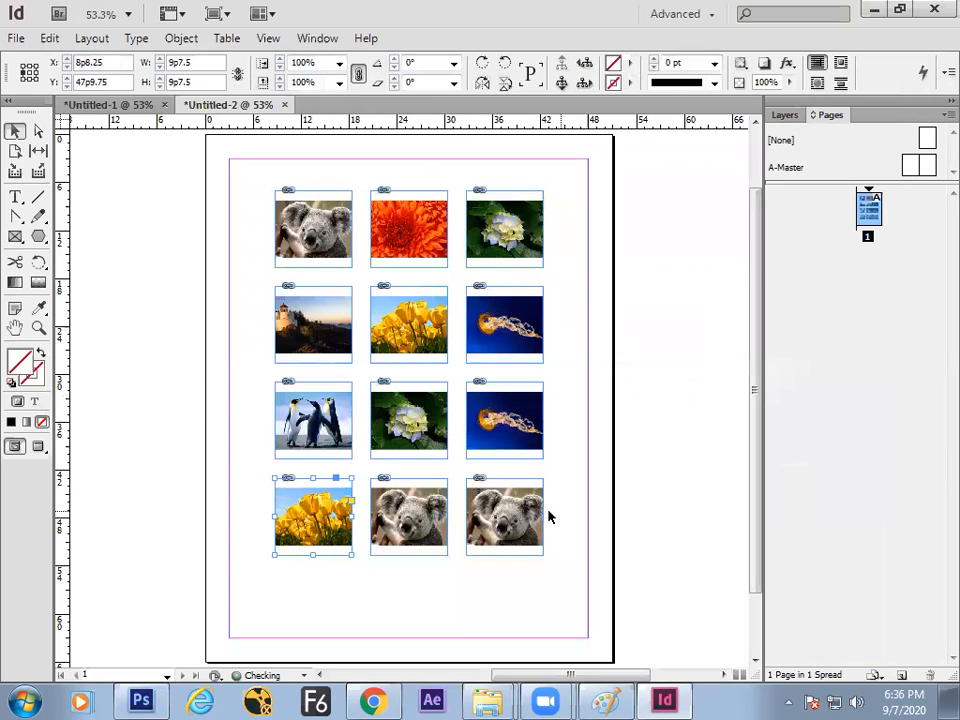
click(501, 518)
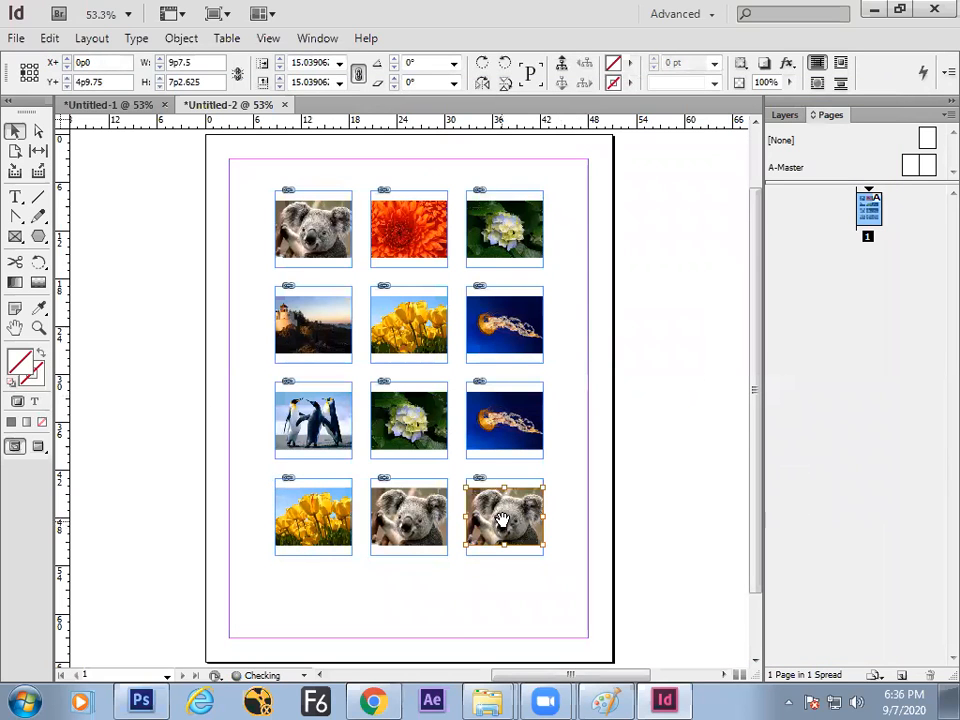
key(ctrl+d)
click(461, 210)
click(843, 485)
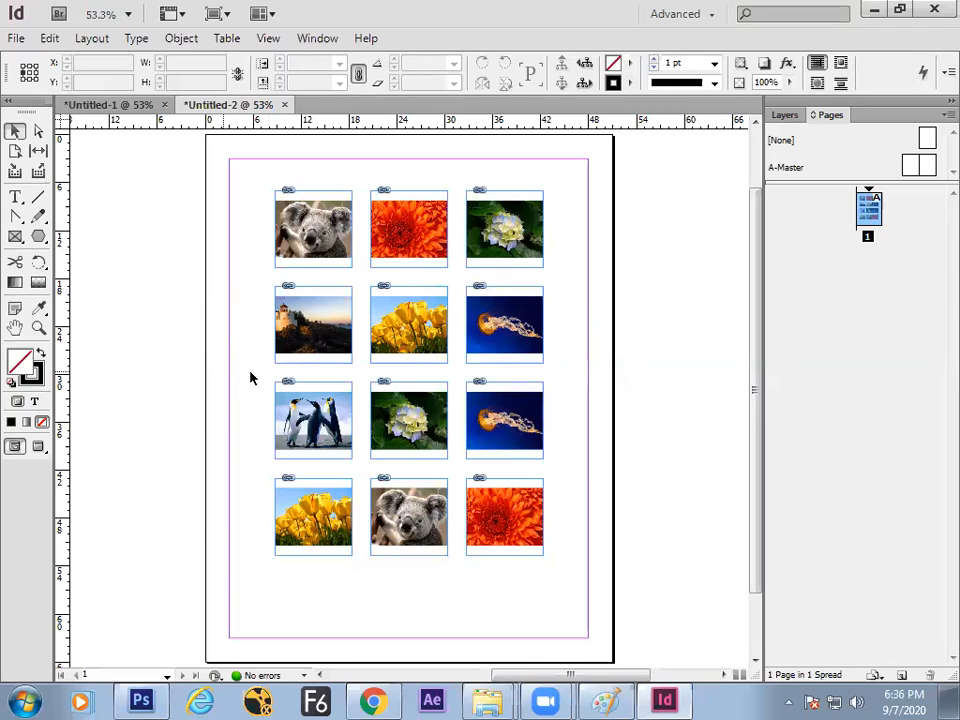
click(141, 105)
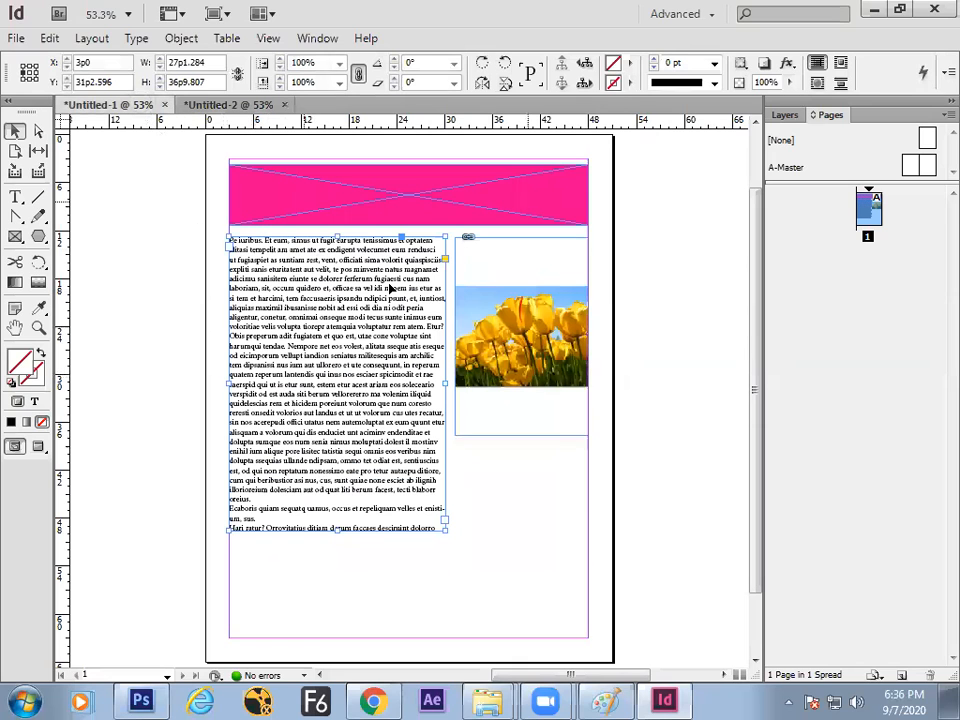
click(257, 106)
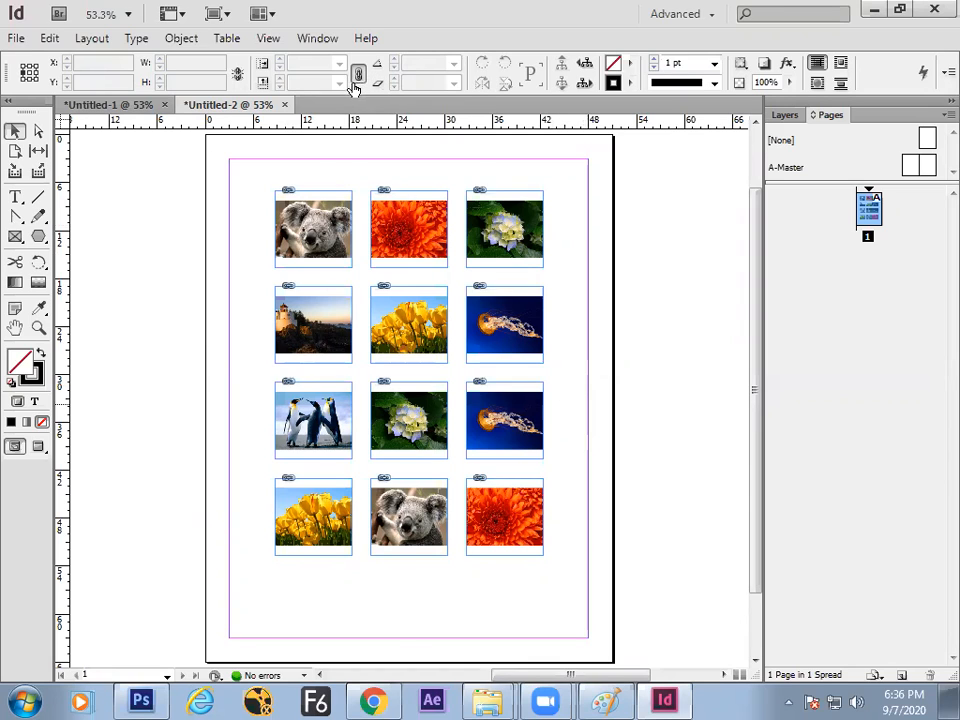
drag(246, 182, 562, 530)
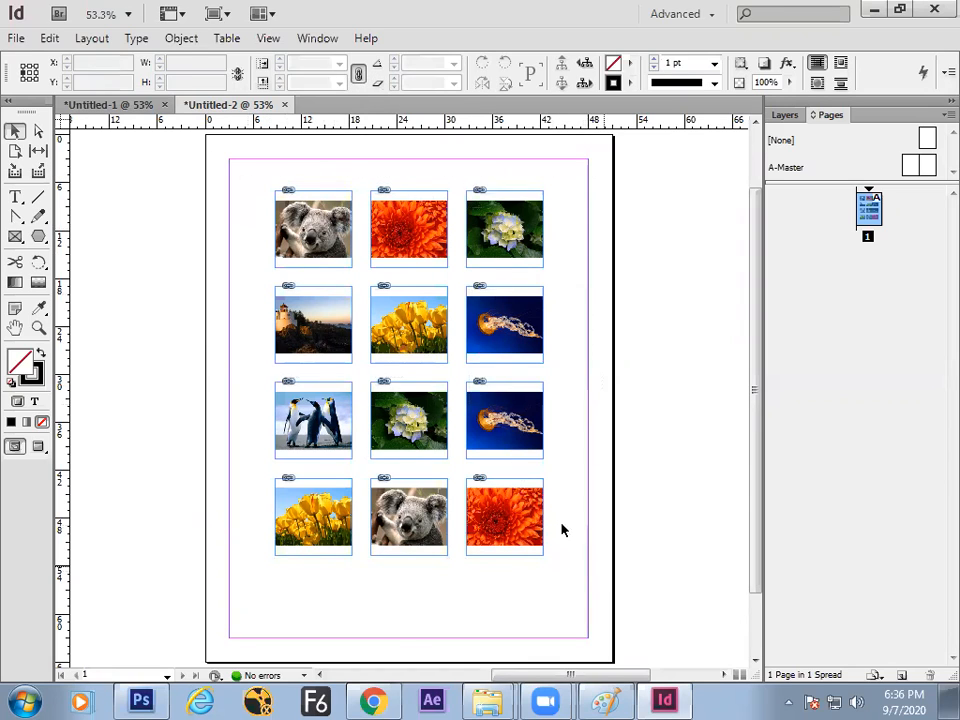
click(611, 375)
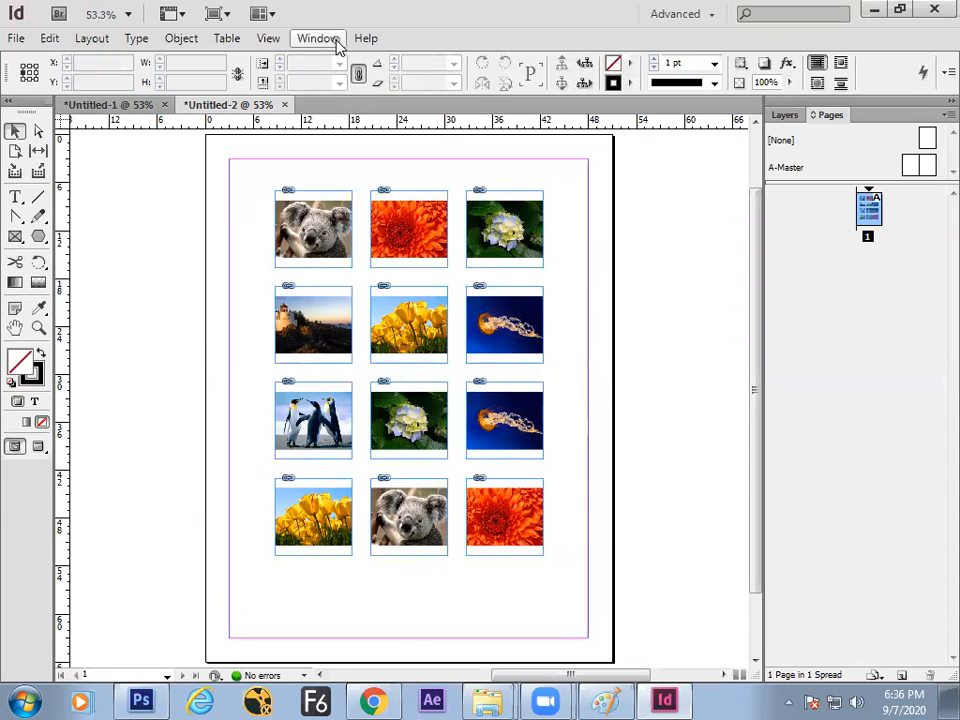
Step: Show the Links panel and dock it beside Pages, closing the leftover floating panel group
click(318, 38)
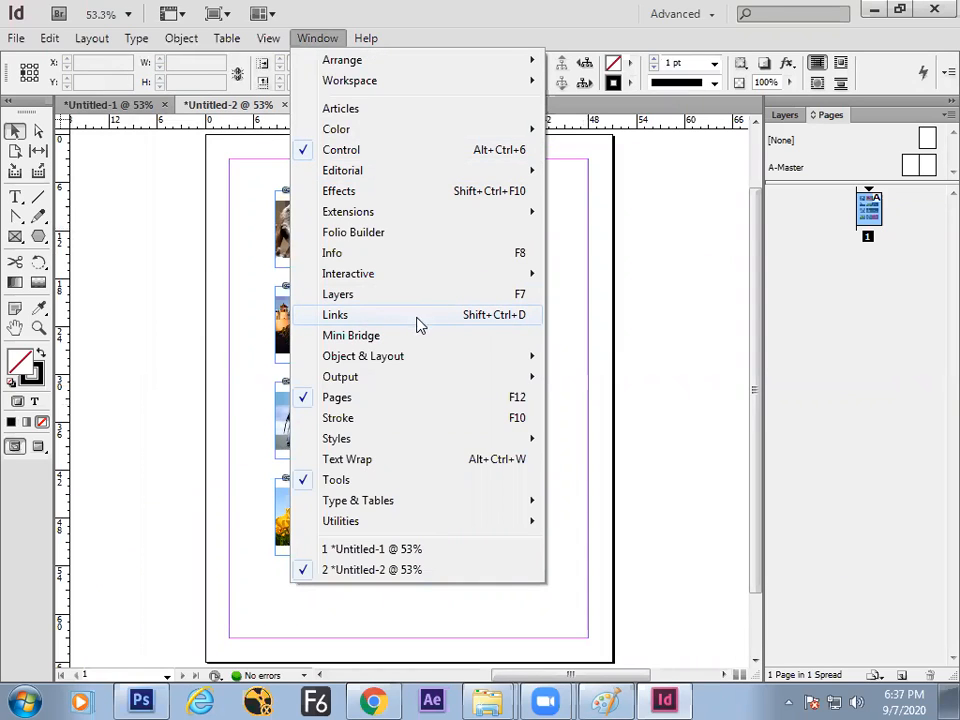
click(465, 318)
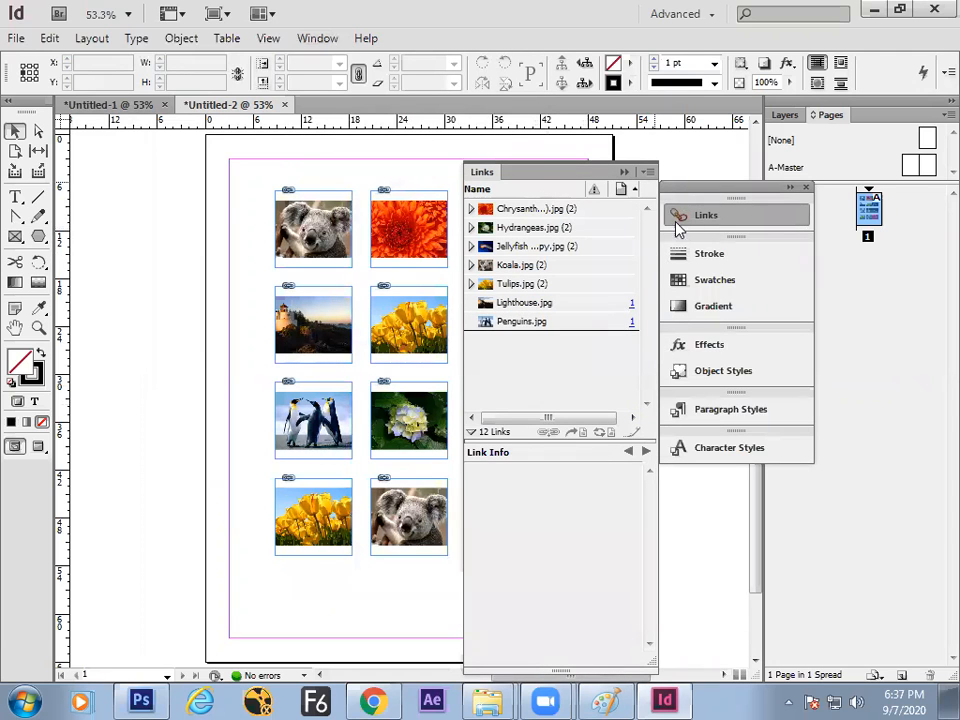
drag(488, 174, 92, 165)
click(806, 188)
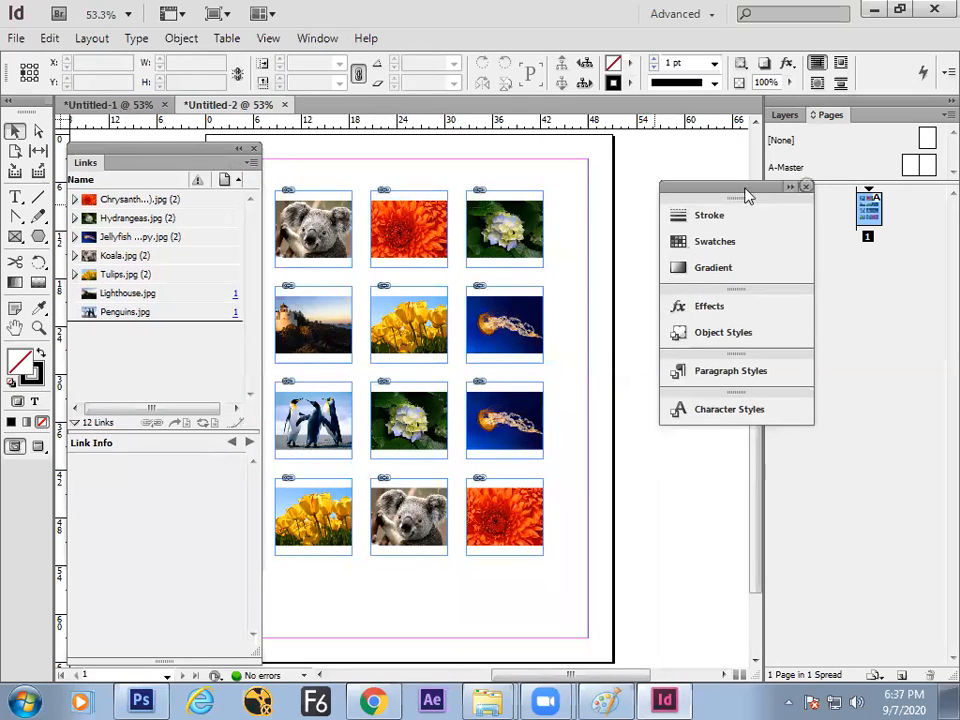
drag(185, 155, 883, 118)
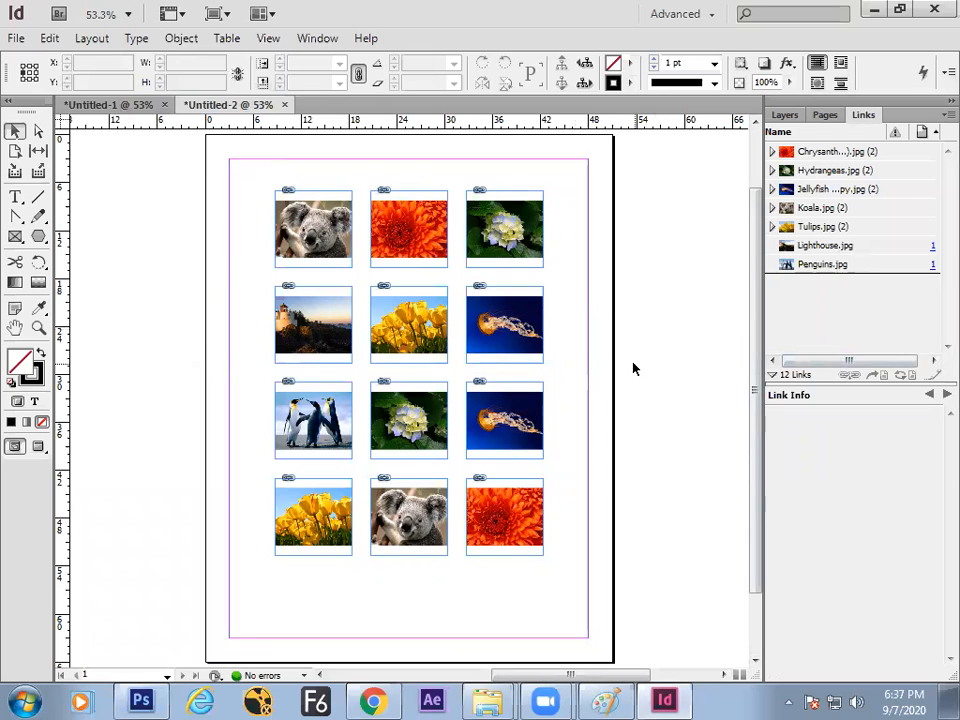
Step: Examine the link details and individual instances of the Chrysanthemum - Copy (2).jpg image
click(848, 152)
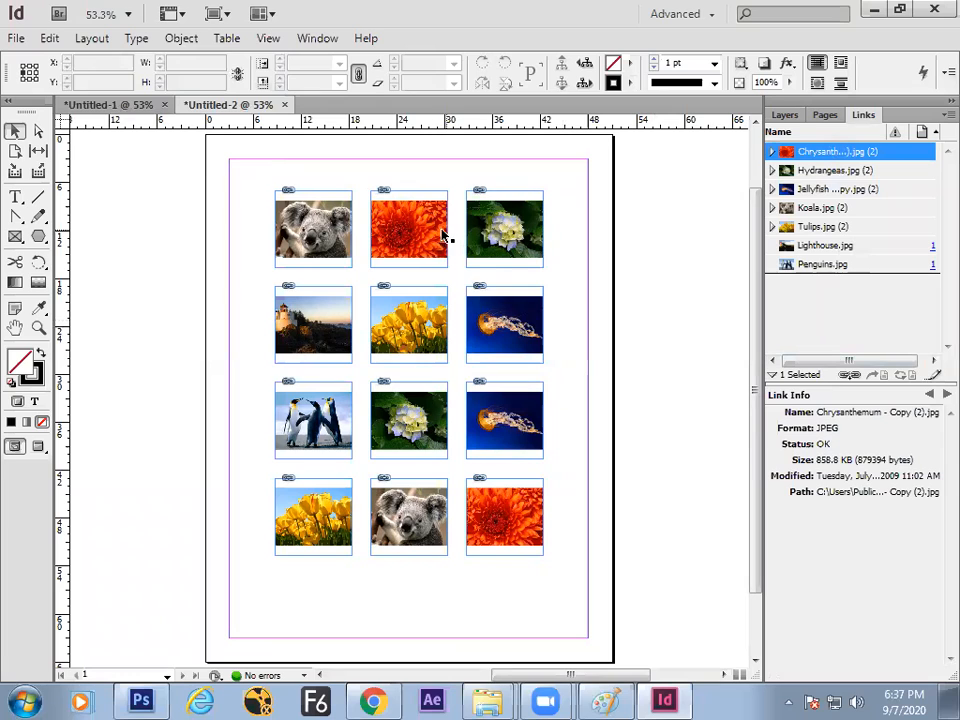
click(775, 153)
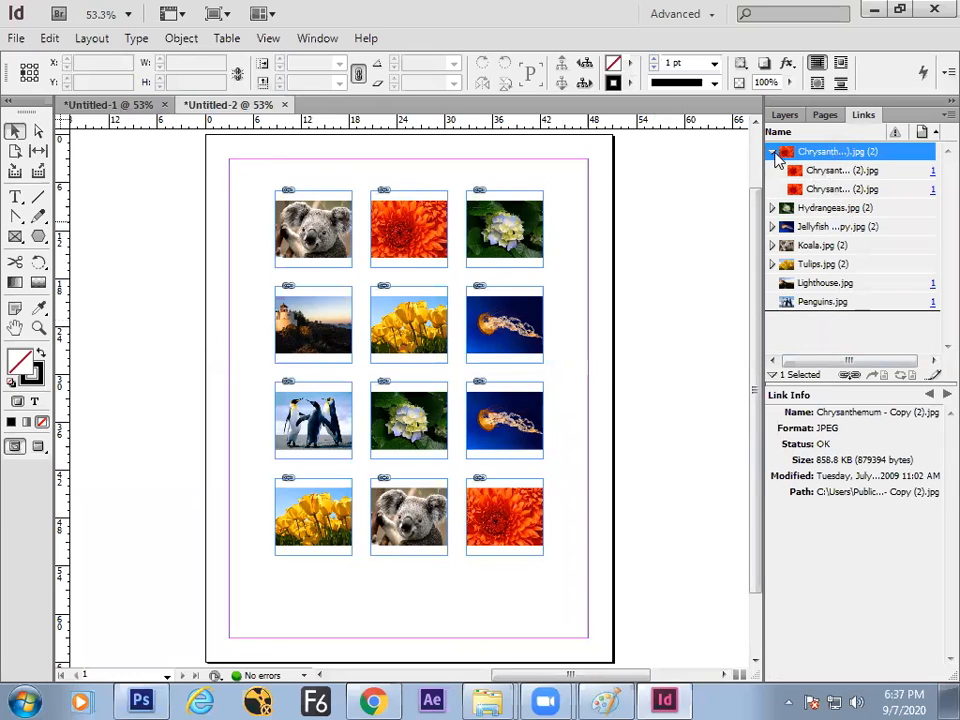
click(775, 153)
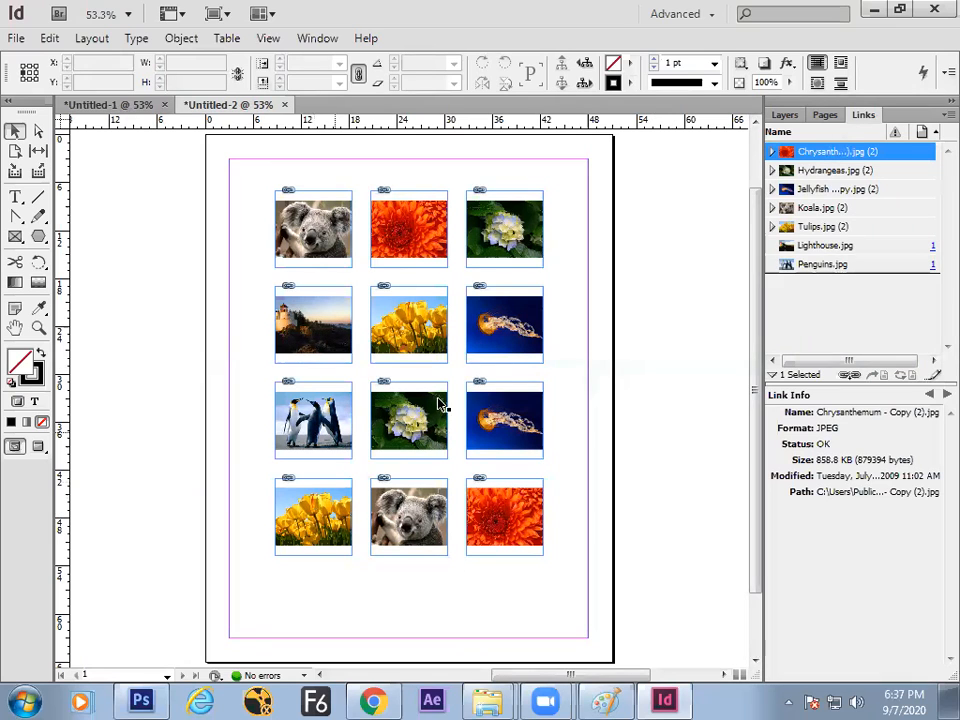
Step: Float the Links panel and relink all instances of Tulips.jpg to Penguins.jpg from the Sample Pictures folder
click(818, 227)
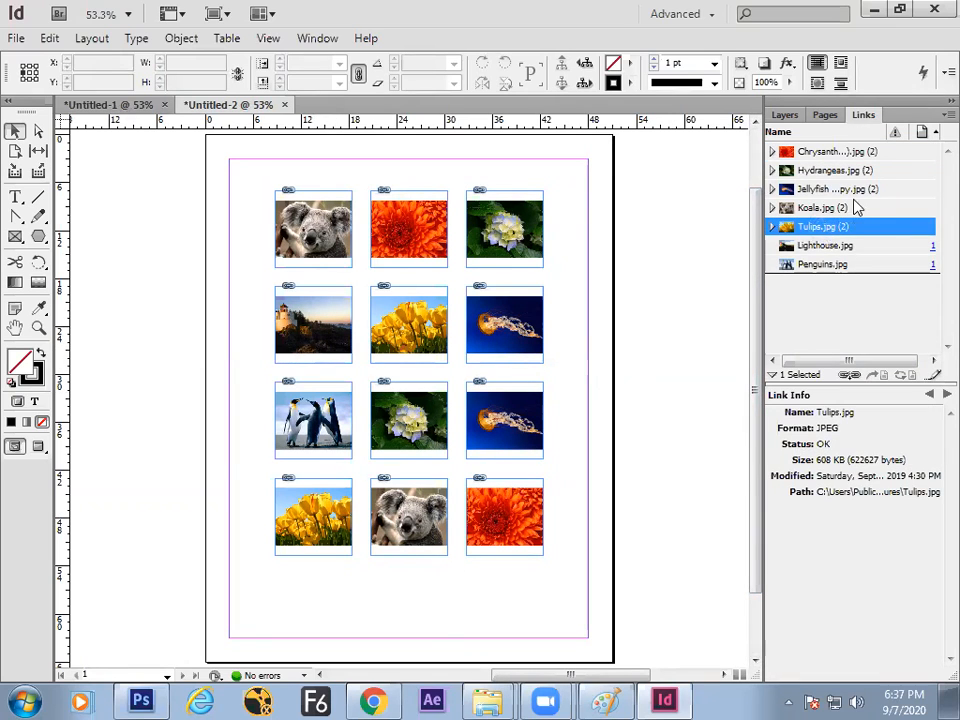
drag(862, 115, 632, 160)
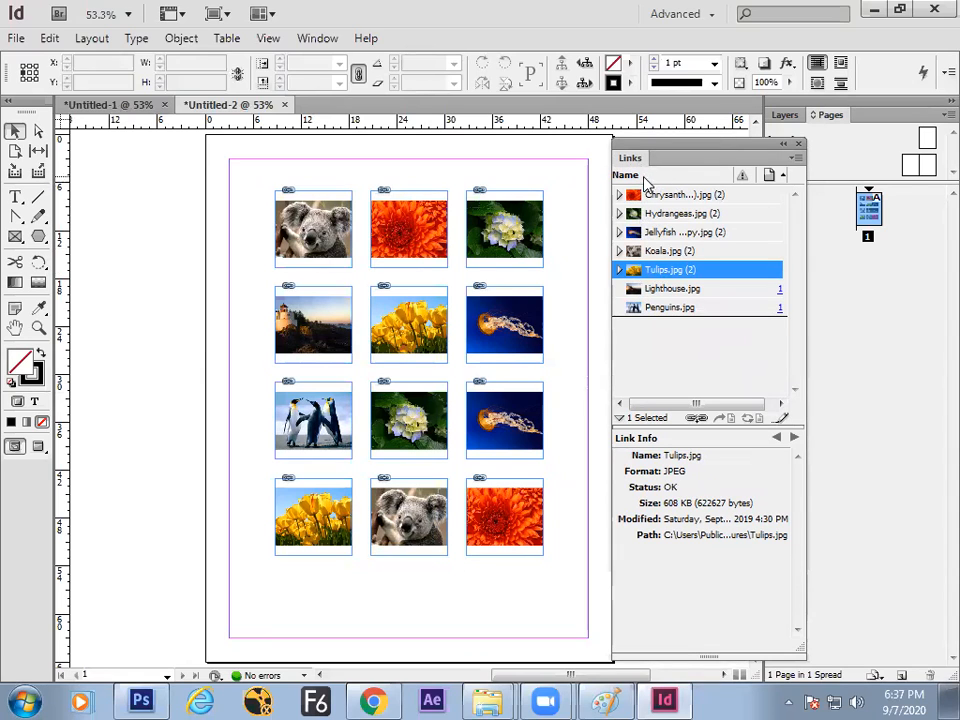
click(795, 161)
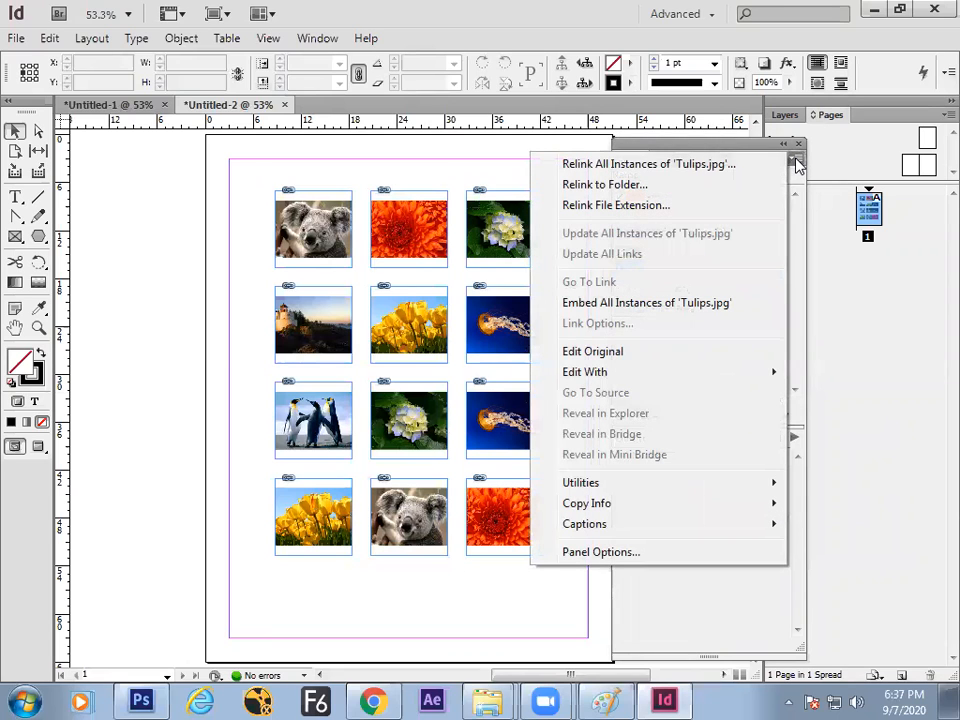
click(676, 166)
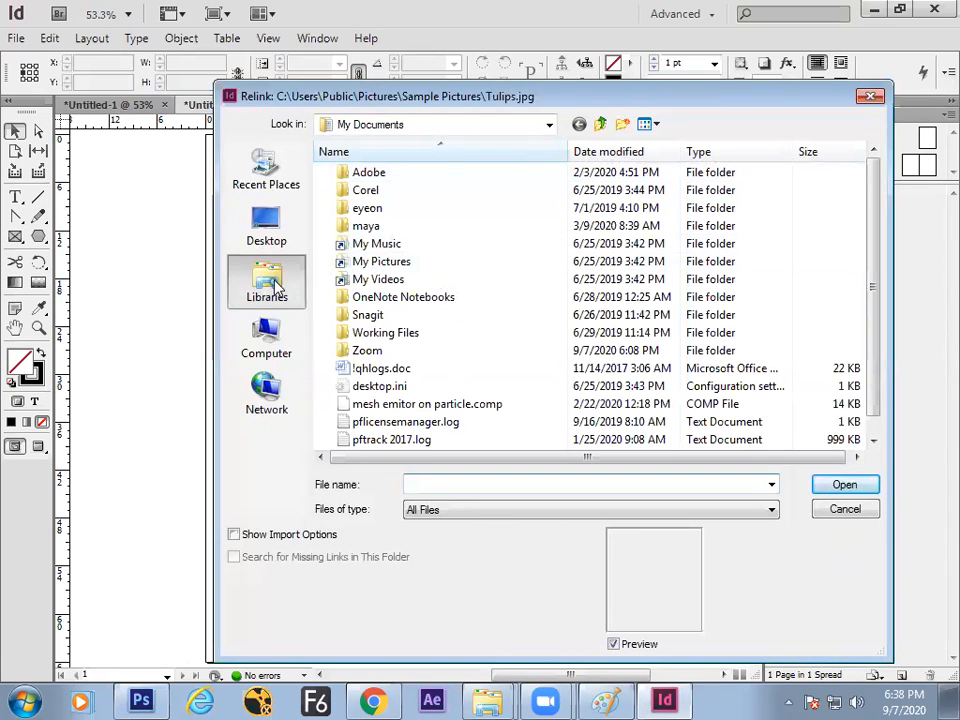
click(270, 282)
click(382, 227)
double_click(390, 226)
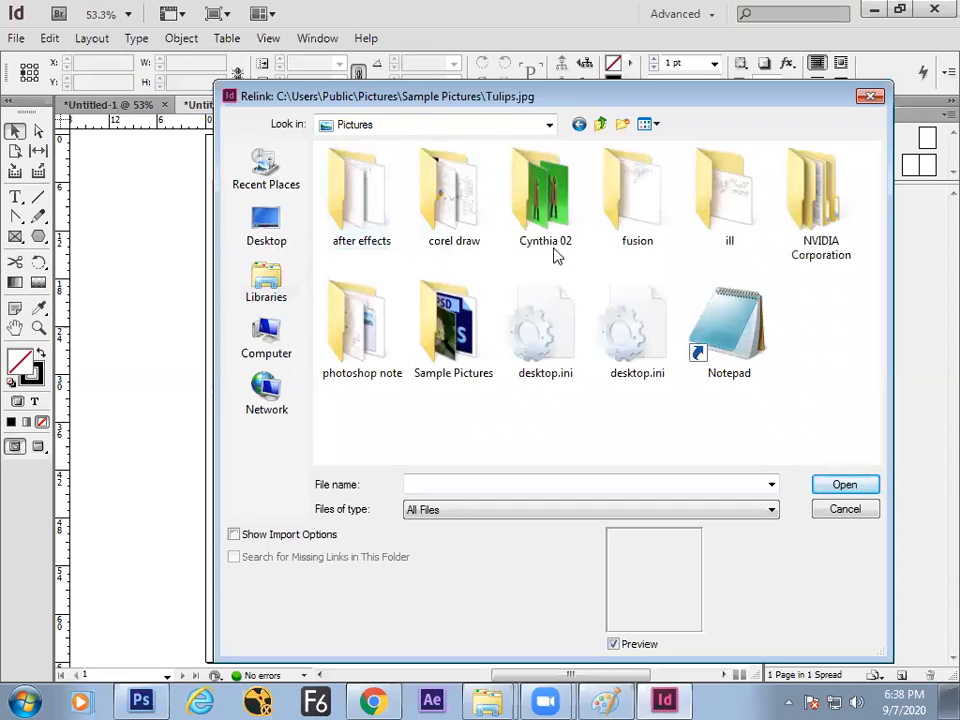
double_click(480, 322)
click(488, 352)
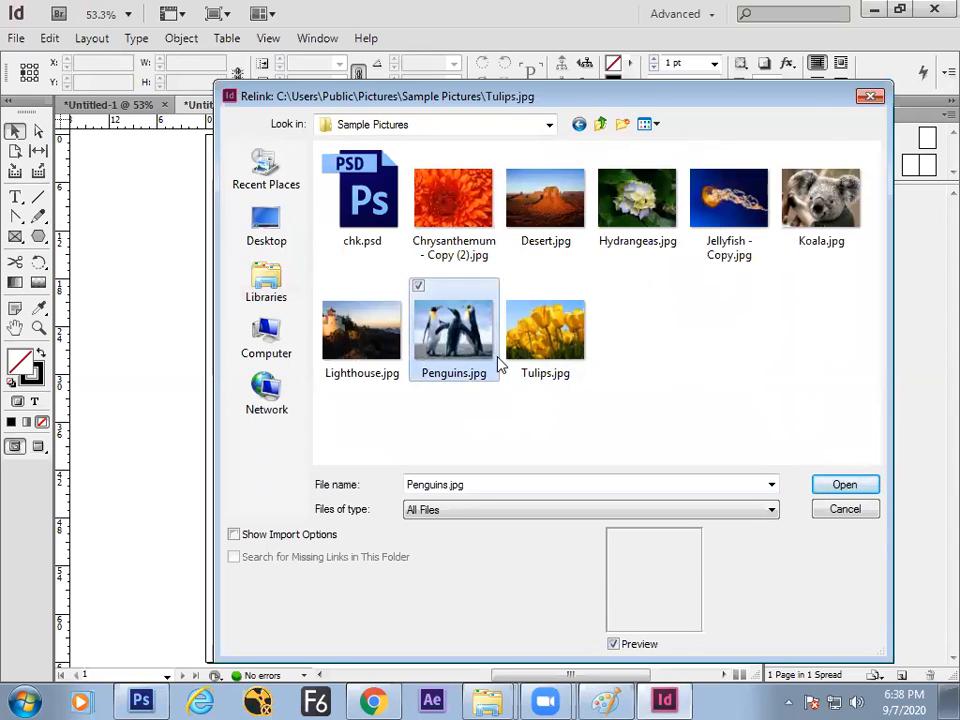
click(843, 486)
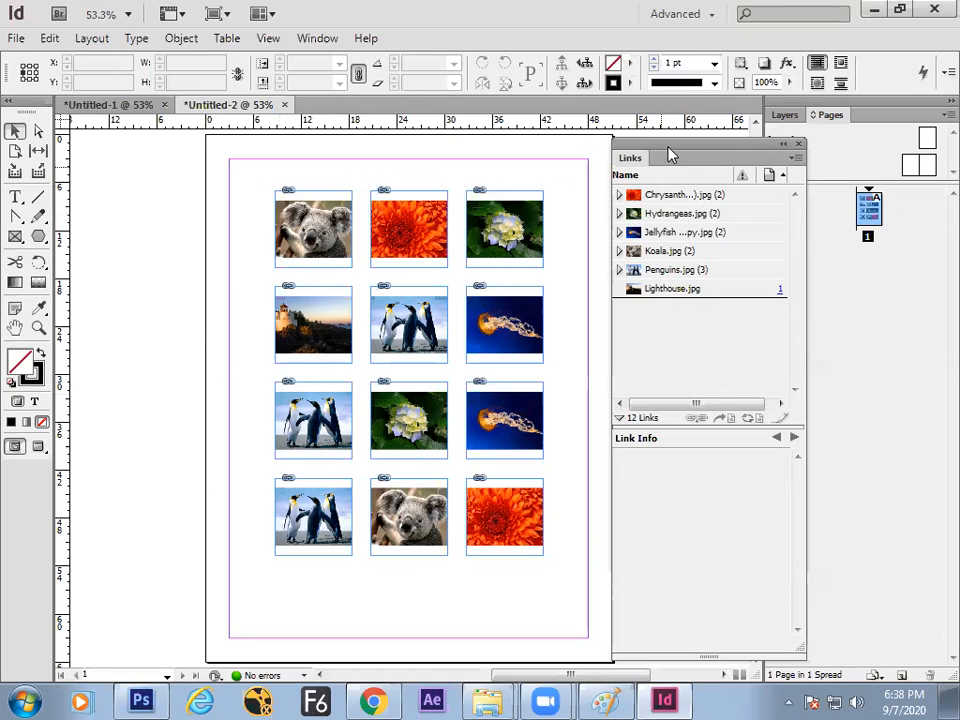
drag(670, 155, 667, 162)
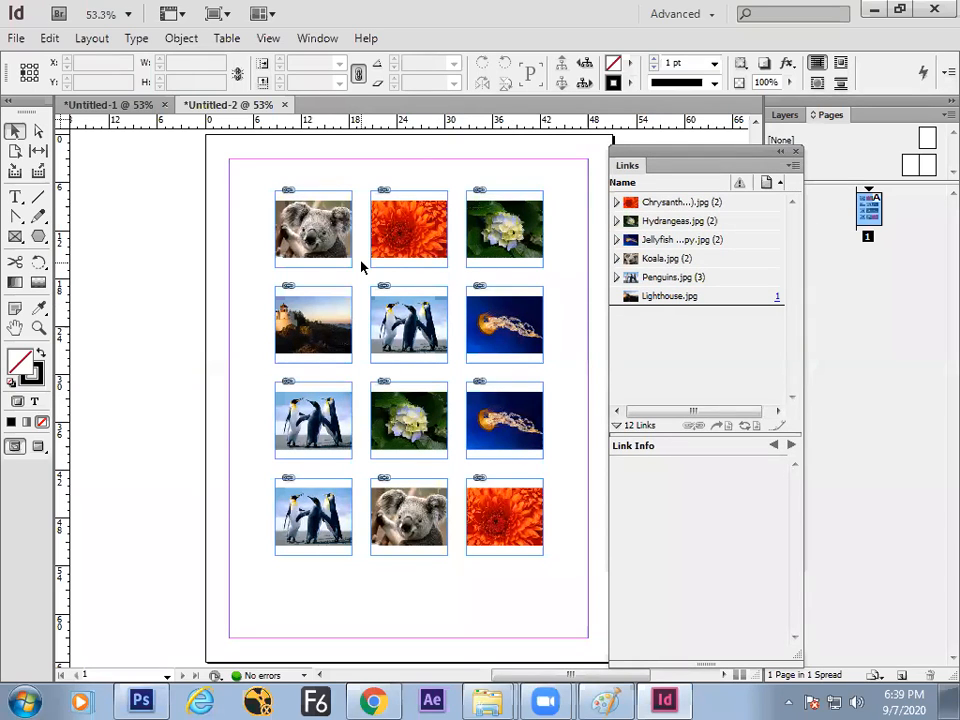
drag(655, 160, 660, 176)
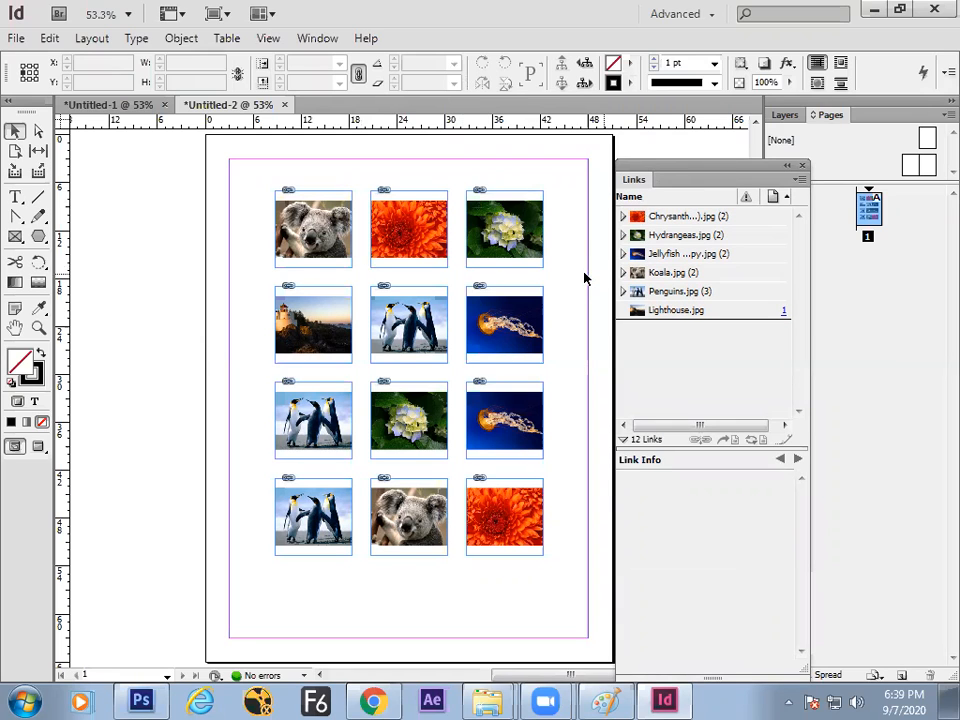
click(118, 108)
drag(717, 165, 719, 165)
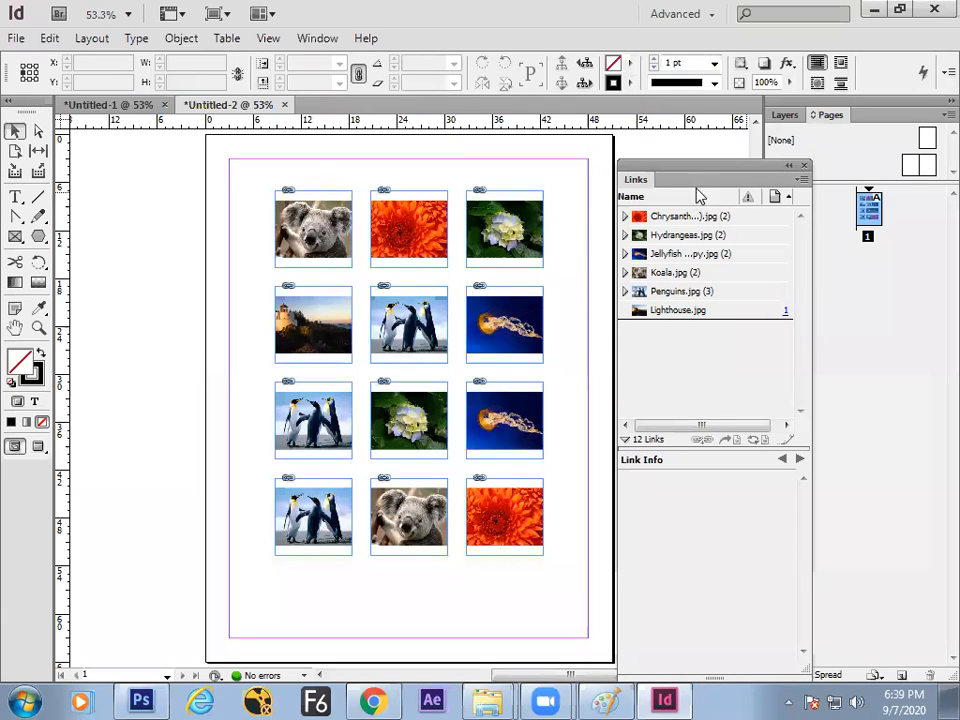
click(325, 44)
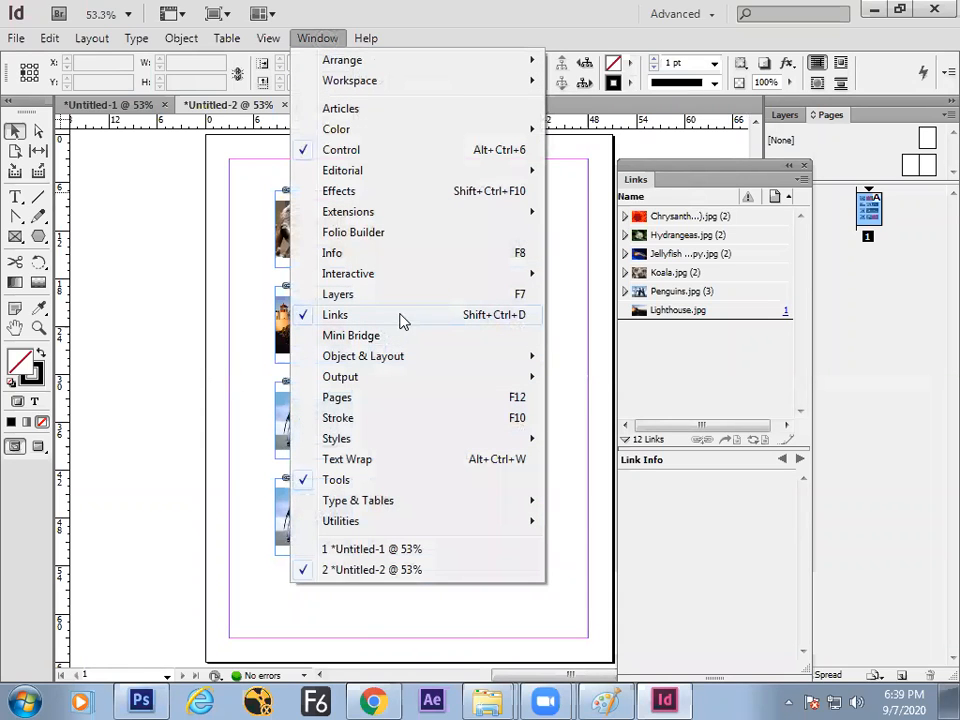
click(726, 174)
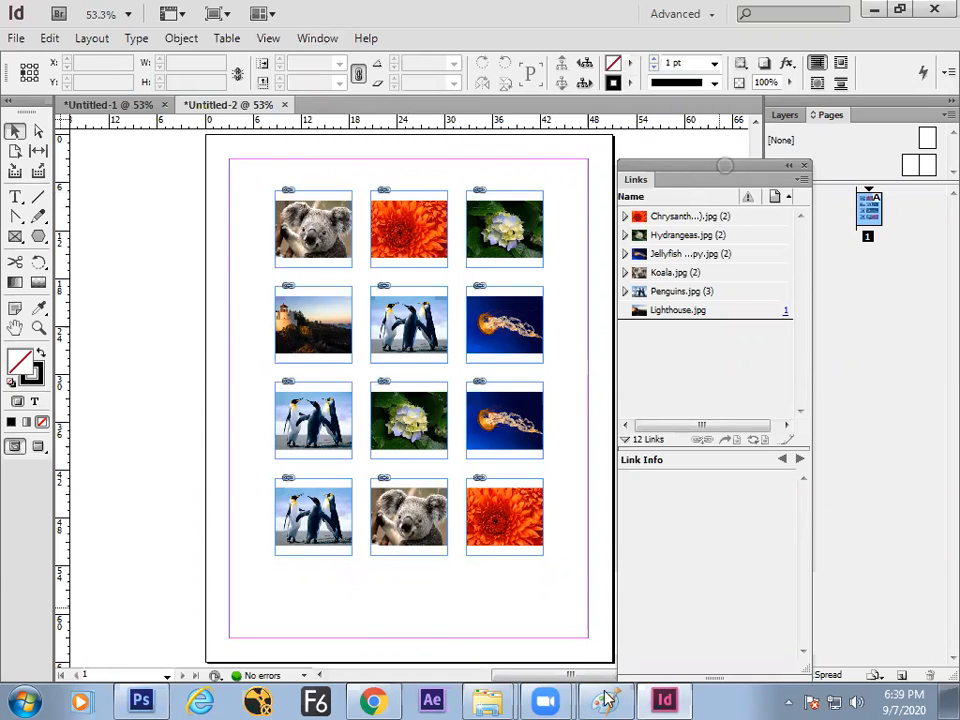
Step: Switch to Paint and add the red text note "CTRL + SHIFT+ d" in the empty area below the Ctrl+D box
click(605, 701)
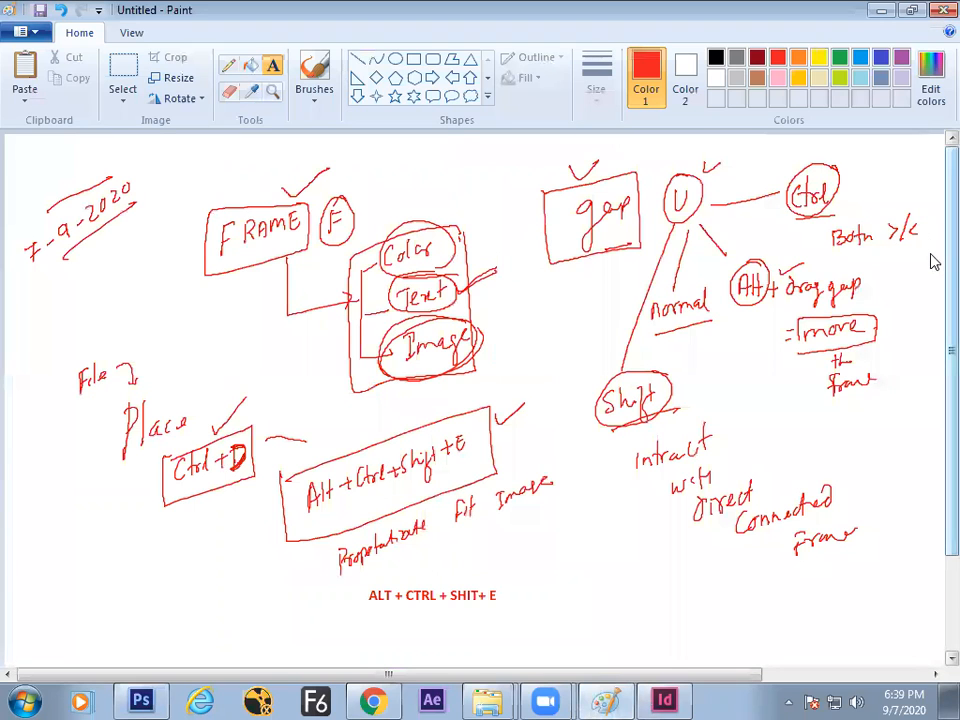
scroll(900, 360, down, 3)
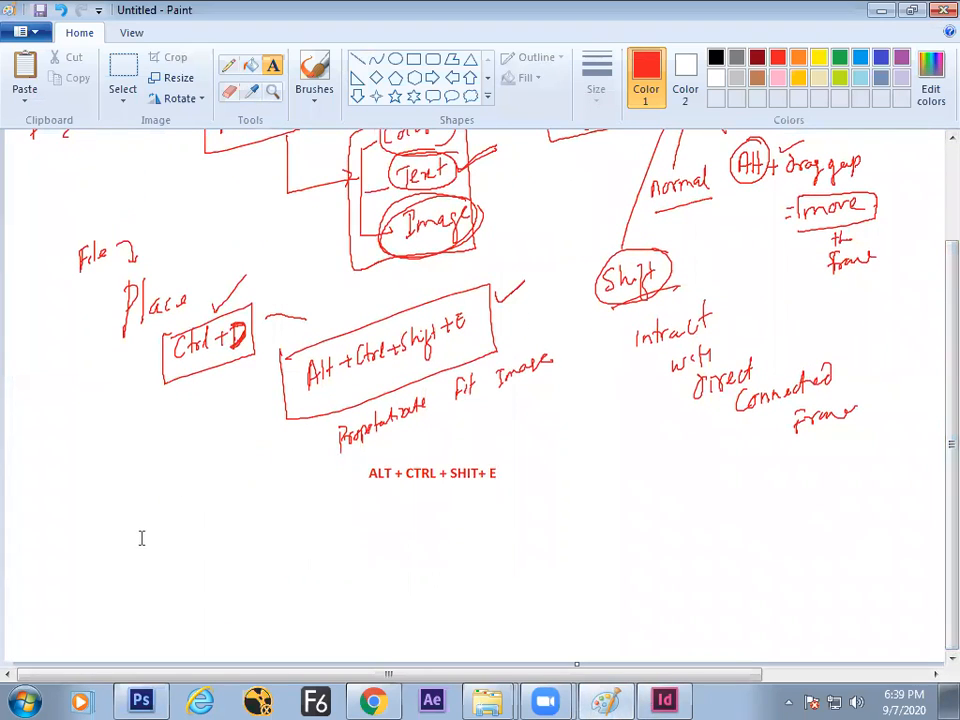
click(103, 438)
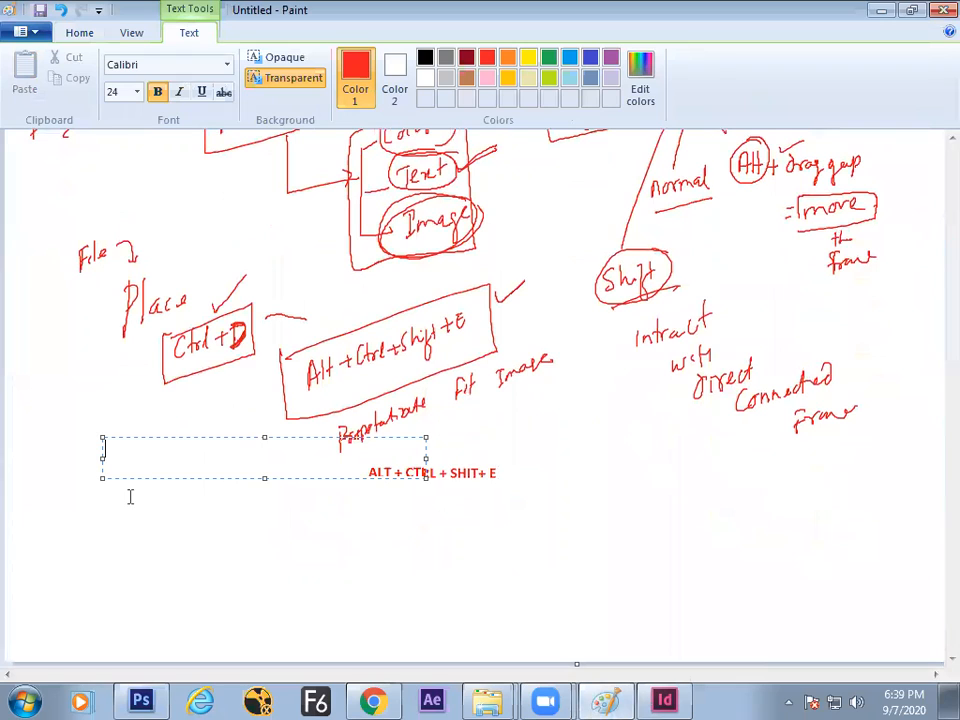
text(CTRL + SHIF)
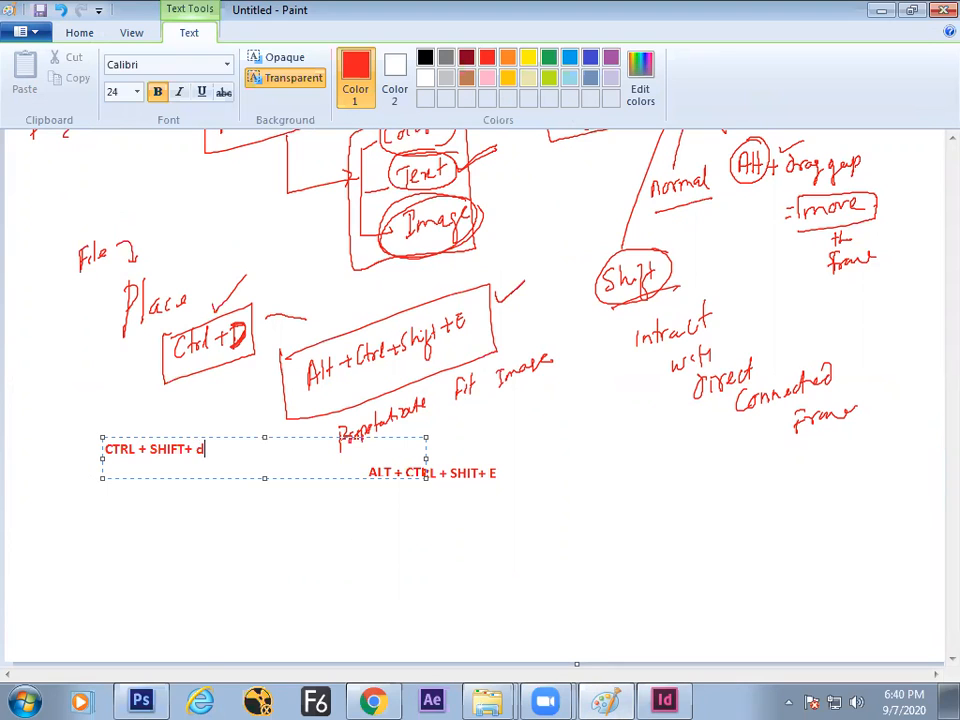
text(T+ d)
click(199, 479)
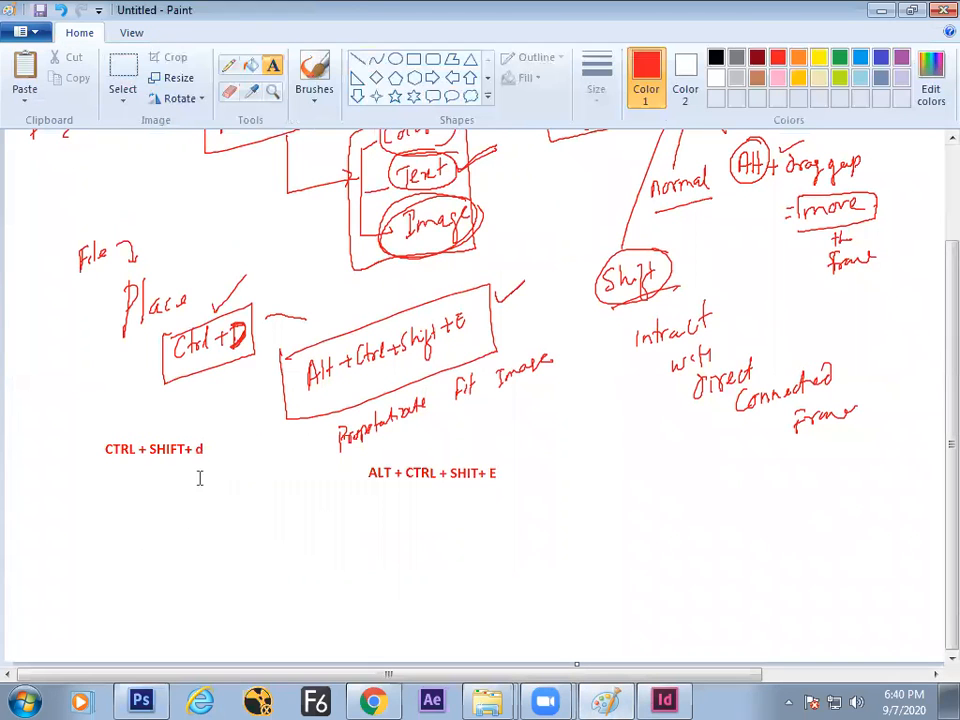
Step: Shift the "CTRL + SHIFT+ d" note slightly up and right, and handwrite "Link window" beneath it with an arrow pointing to it
click(122, 82)
drag(86, 420, 207, 436)
click(128, 100)
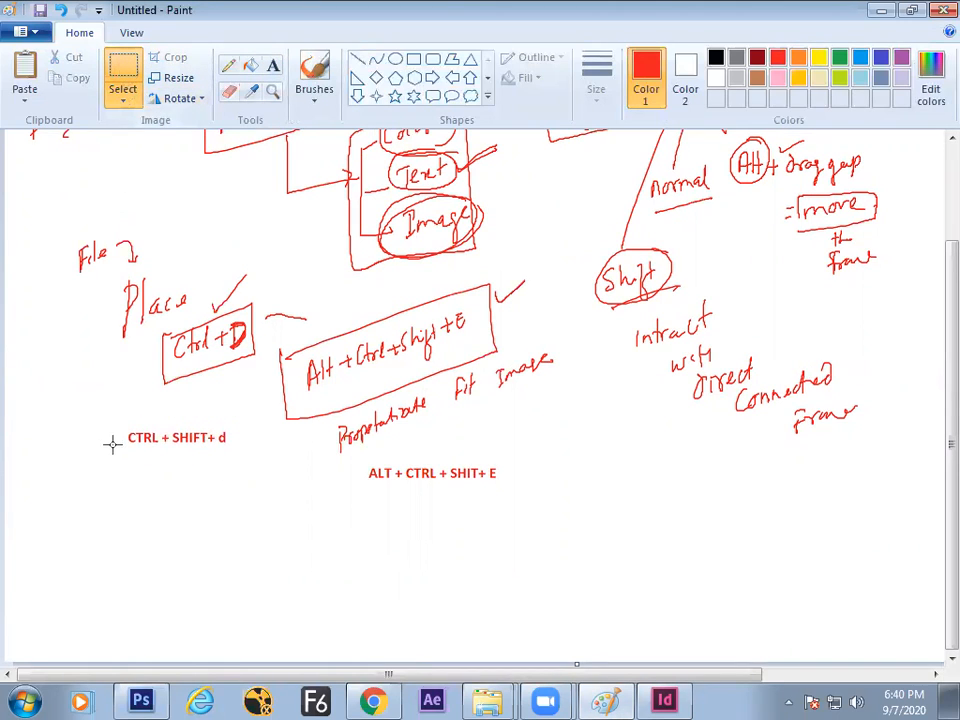
click(315, 75)
mouse_move(62, 467)
mouse_down()
mouse_move(60, 504)
mouse_move(125, 481)
mouse_move(140, 491)
mouse_move(153, 483)
mouse_move(148, 473)
mouse_move(158, 496)
mouse_move(180, 479)
mouse_move(203, 458)
mouse_up()
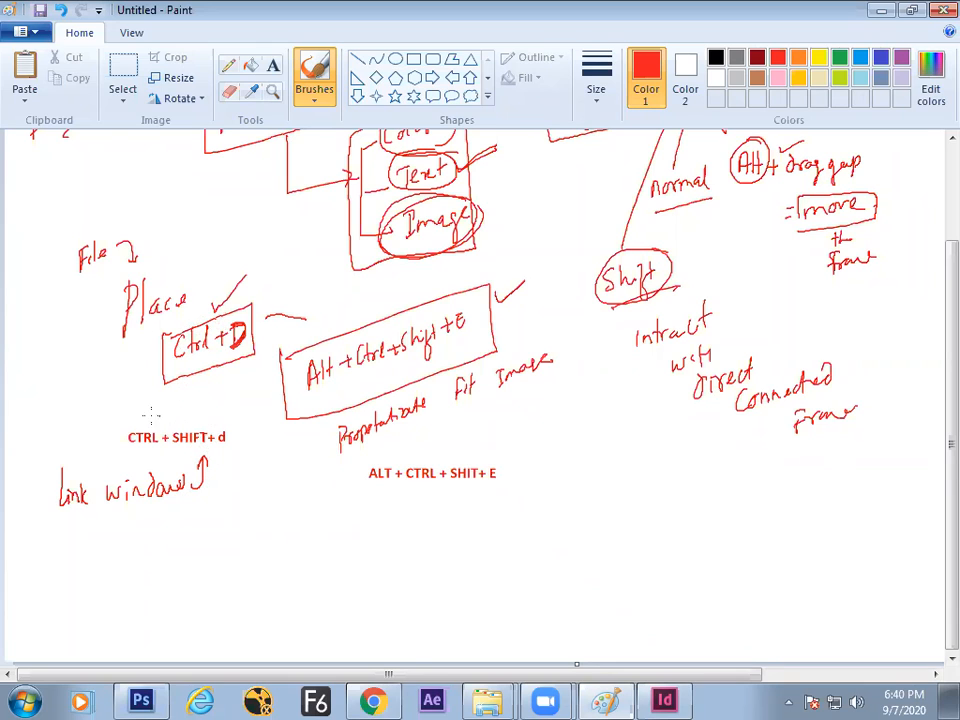
Step: Circle the "CTRL + SHIFT+ d" note, and in InDesign review the relink options for Chrysanthemum - Copy (2).jpg without applying any
mouse_move(112, 427)
mouse_down()
mouse_move(151, 458)
mouse_move(204, 444)
mouse_move(226, 454)
mouse_move(237, 426)
mouse_move(147, 414)
mouse_up()
key(alt+Tab)
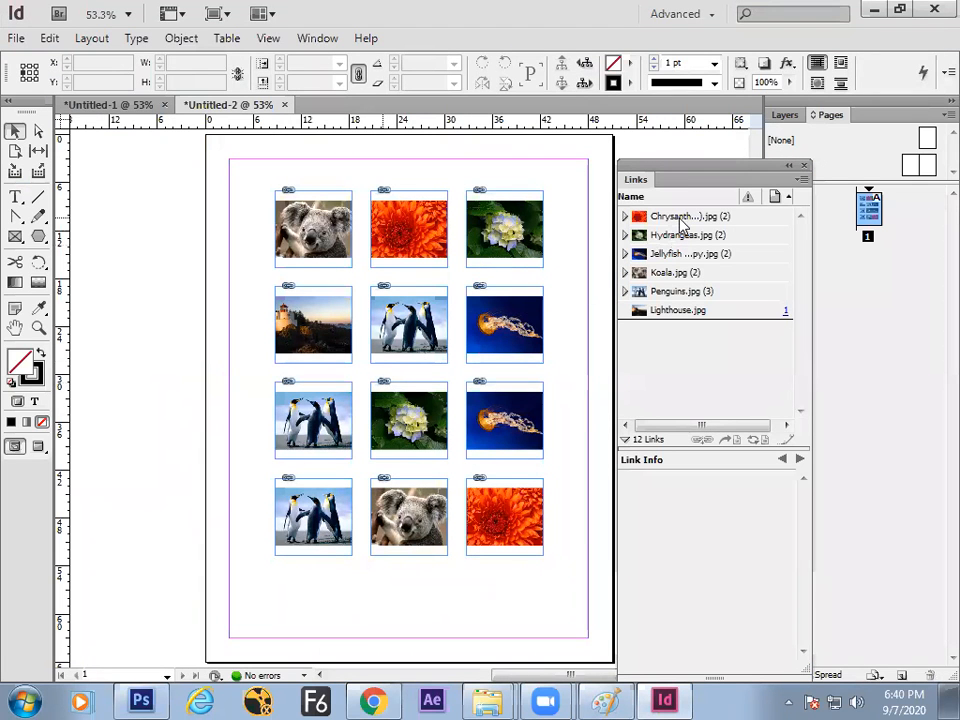
click(682, 218)
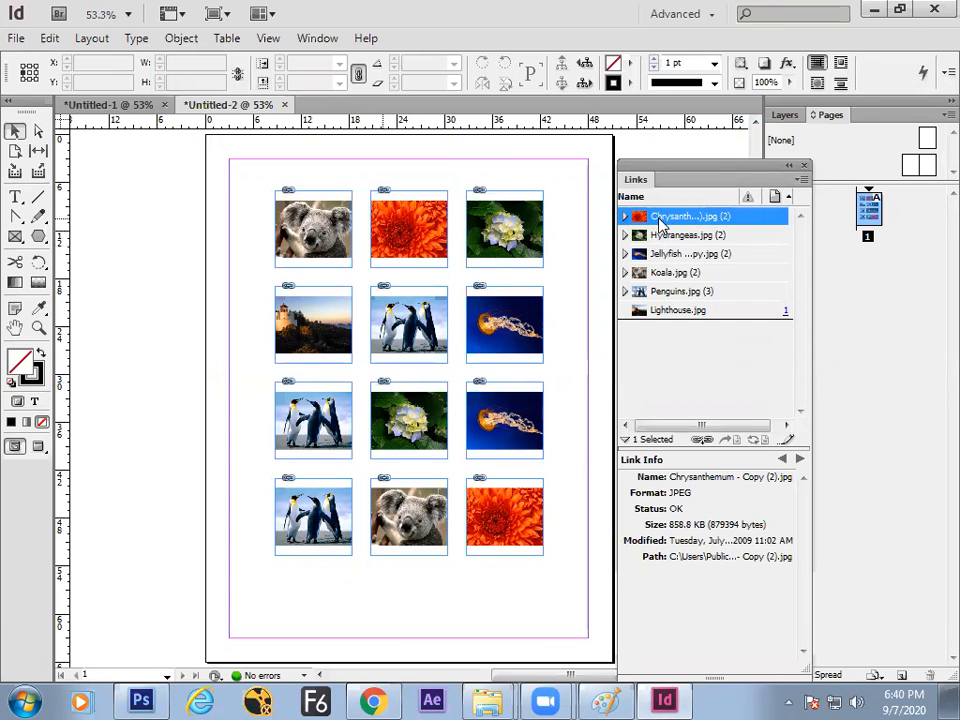
click(801, 179)
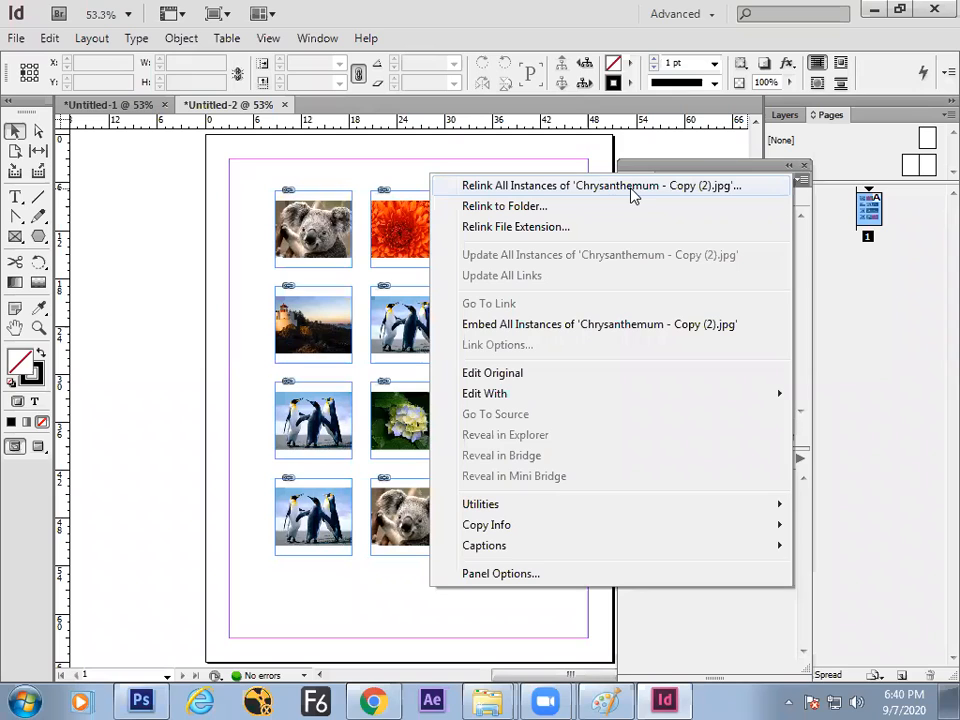
click(538, 156)
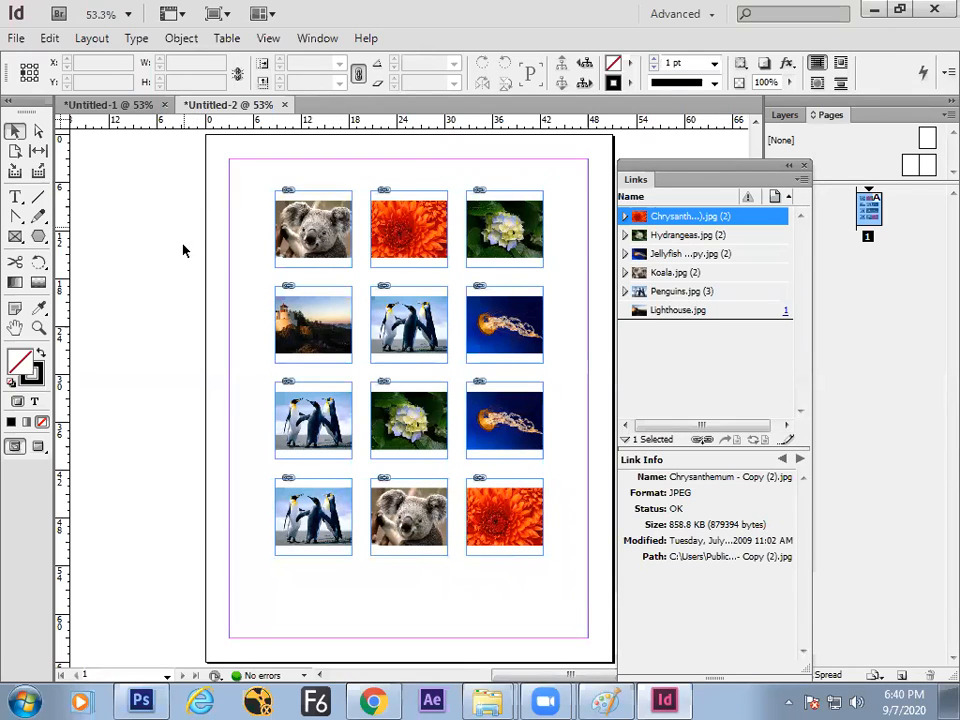
Step: Return to the Untitled-1 layout, select the Type tool and create a new one-page Letter document with 3p0 margins
click(139, 104)
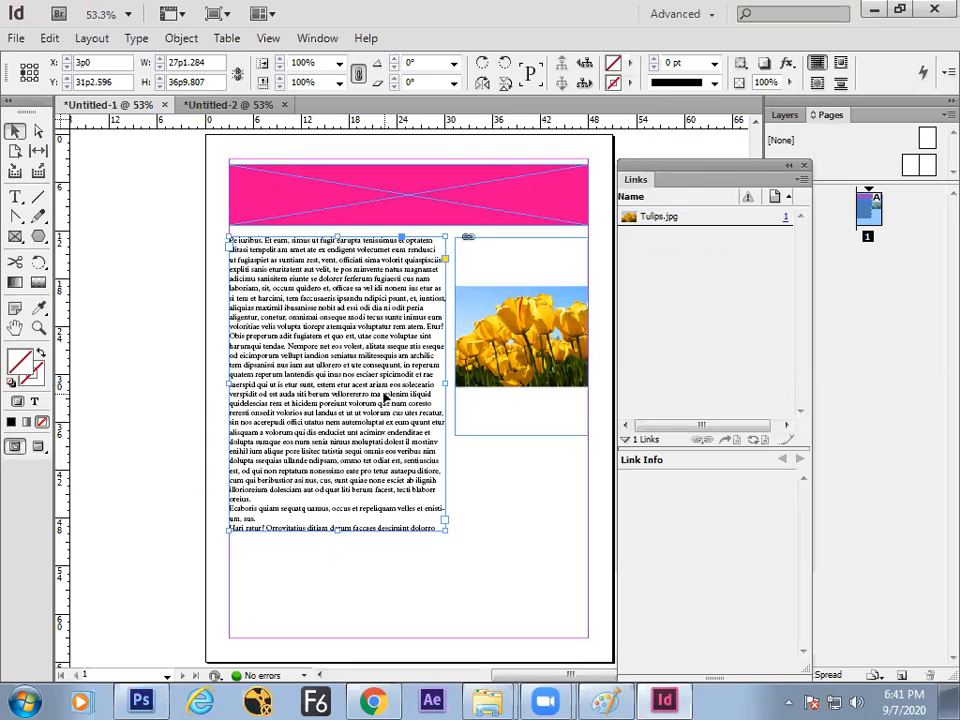
click(17, 200)
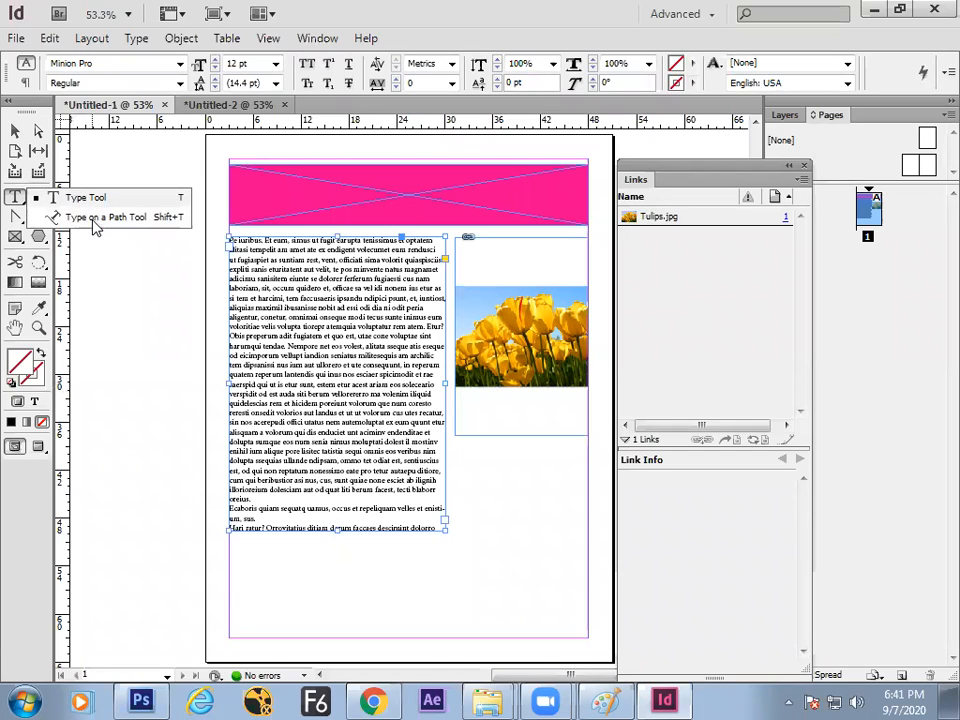
click(98, 200)
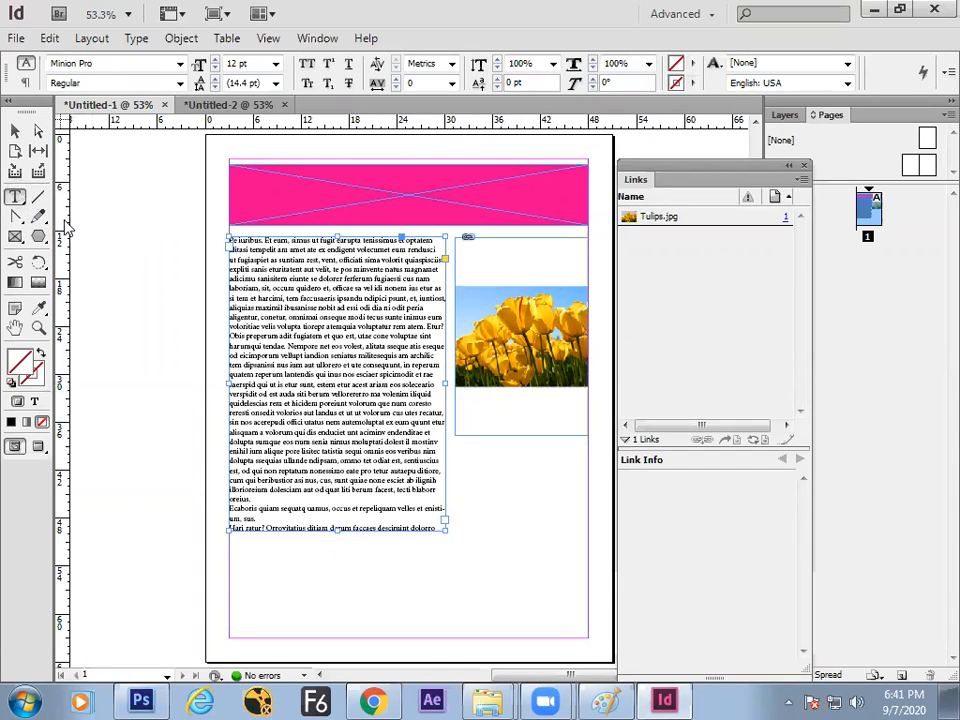
key(ctrl+n)
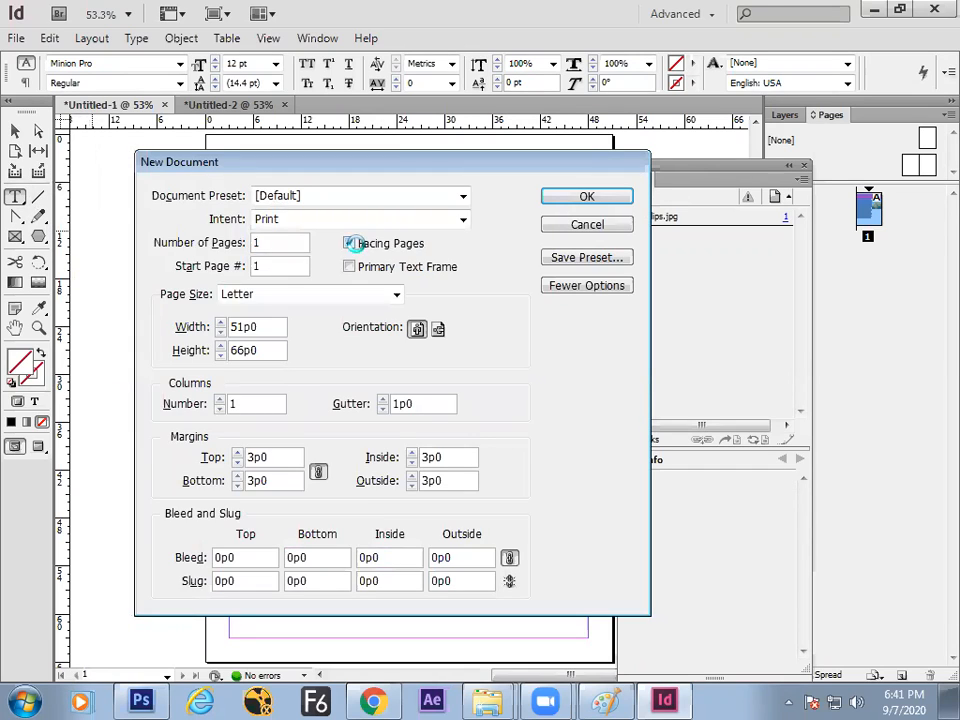
key(Return)
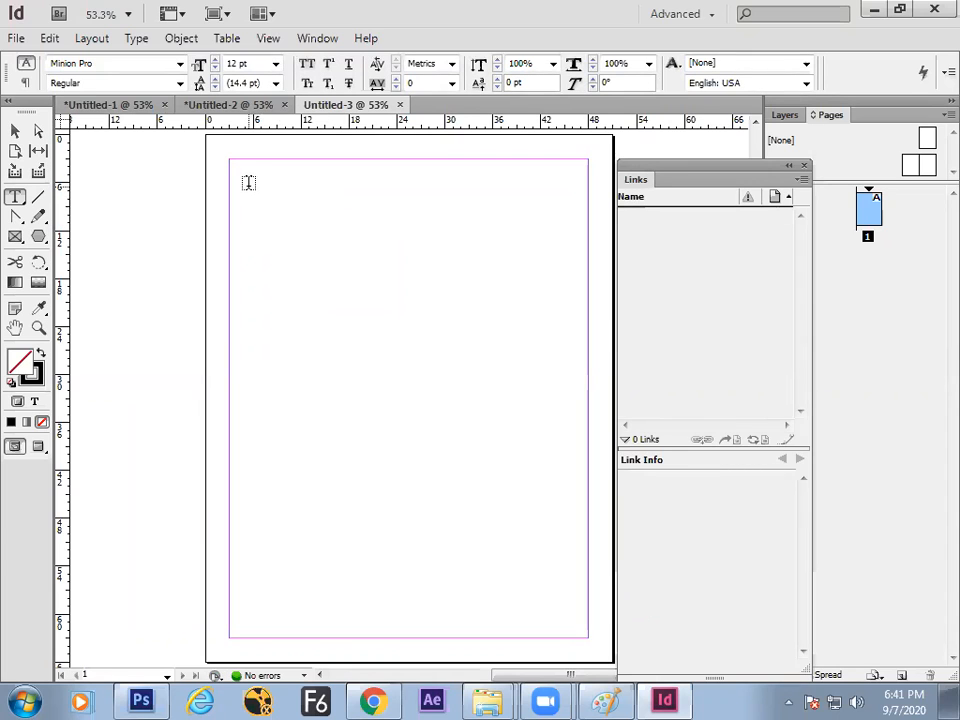
drag(248, 183, 255, 189)
drag(504, 334, 542, 330)
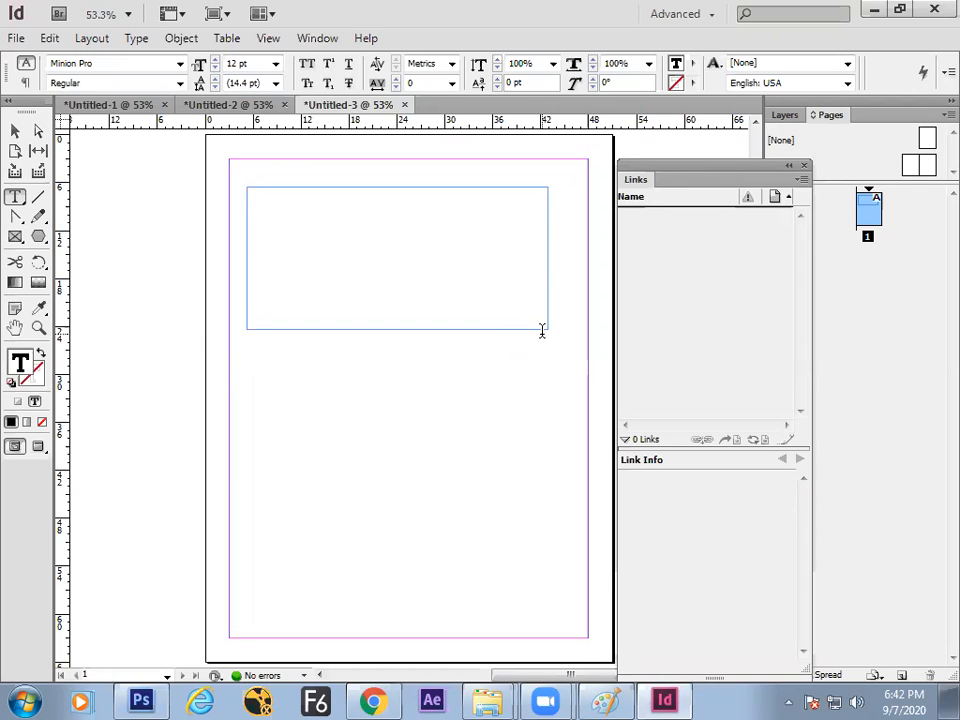
click(15, 131)
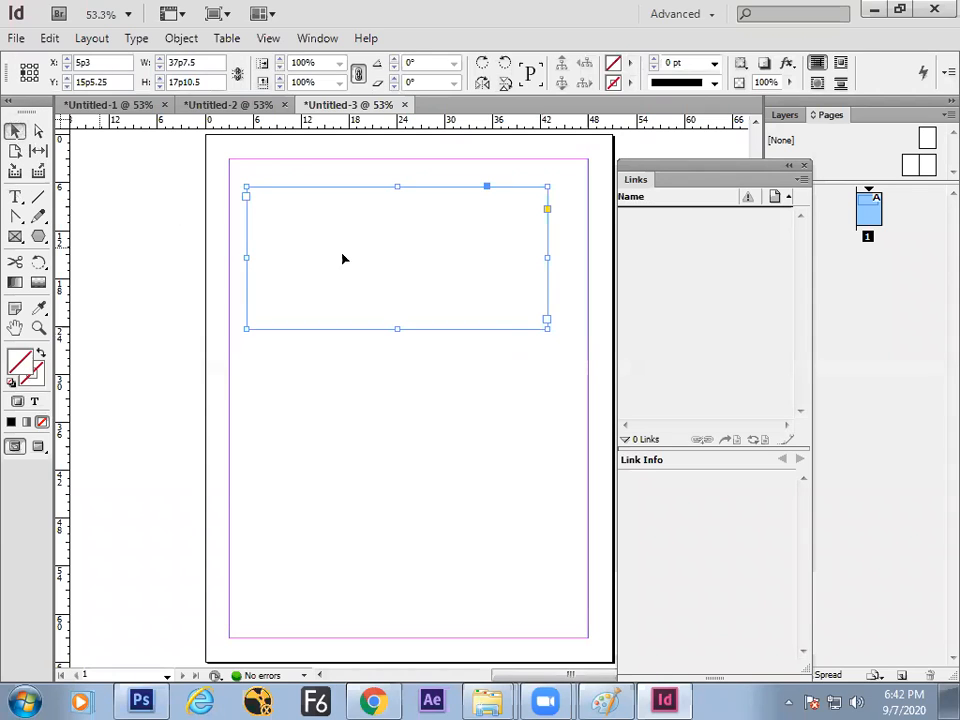
click(225, 104)
click(342, 105)
click(262, 106)
click(342, 105)
key(Delete)
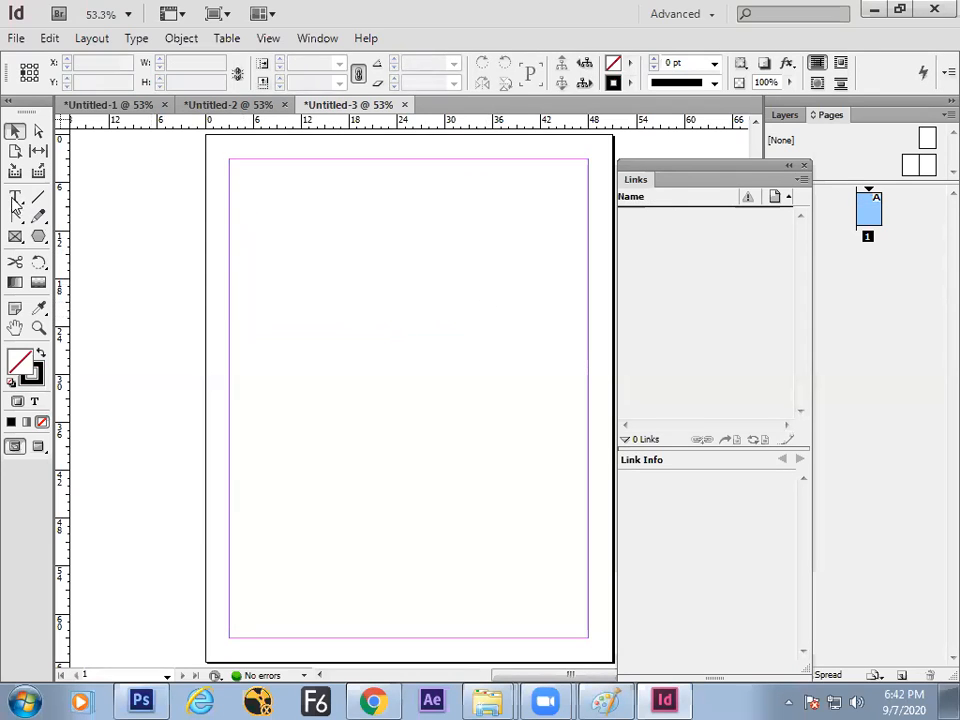
Step: Draw a wide text frame in the upper part of the blank page and enter a line of random sample text
click(15, 197)
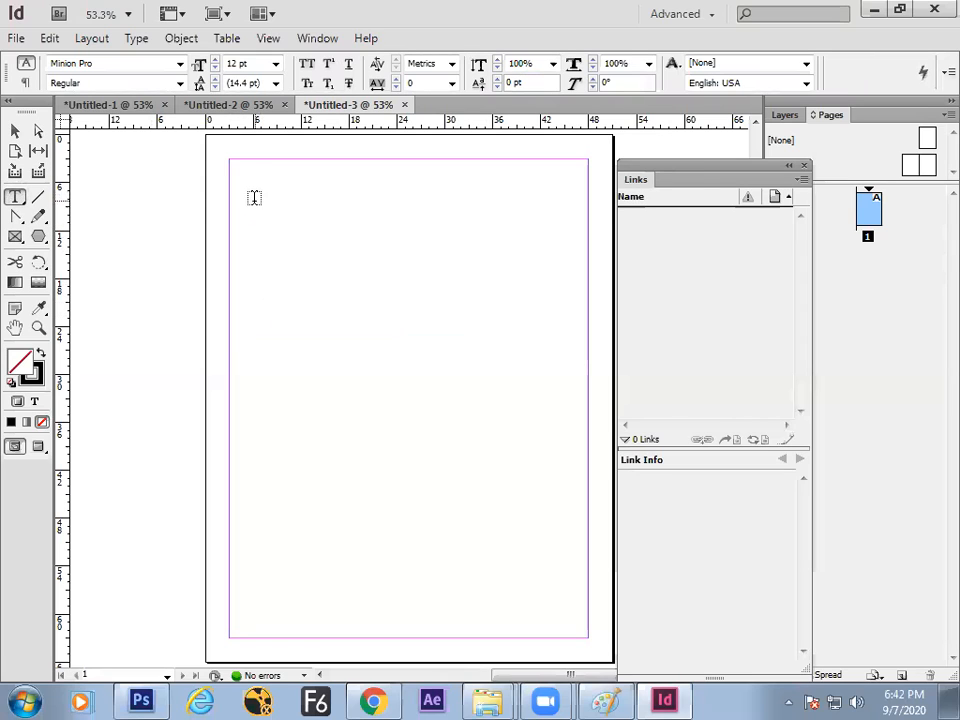
drag(249, 179, 553, 296)
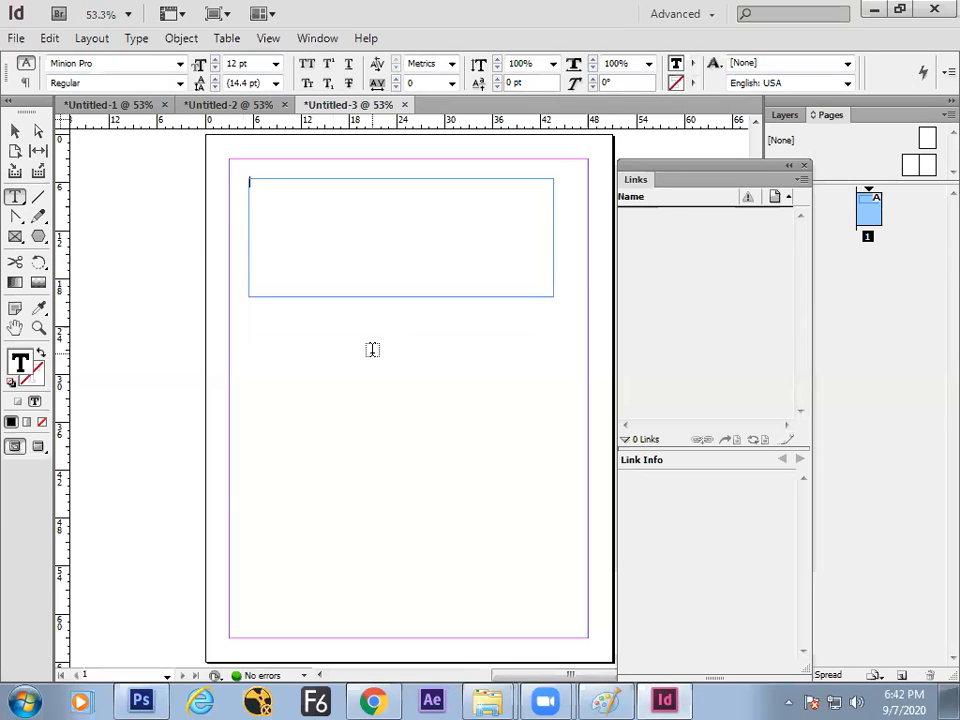
text(ABSFASL:DFIA L:JD:LF JASD:FLIASDTI)
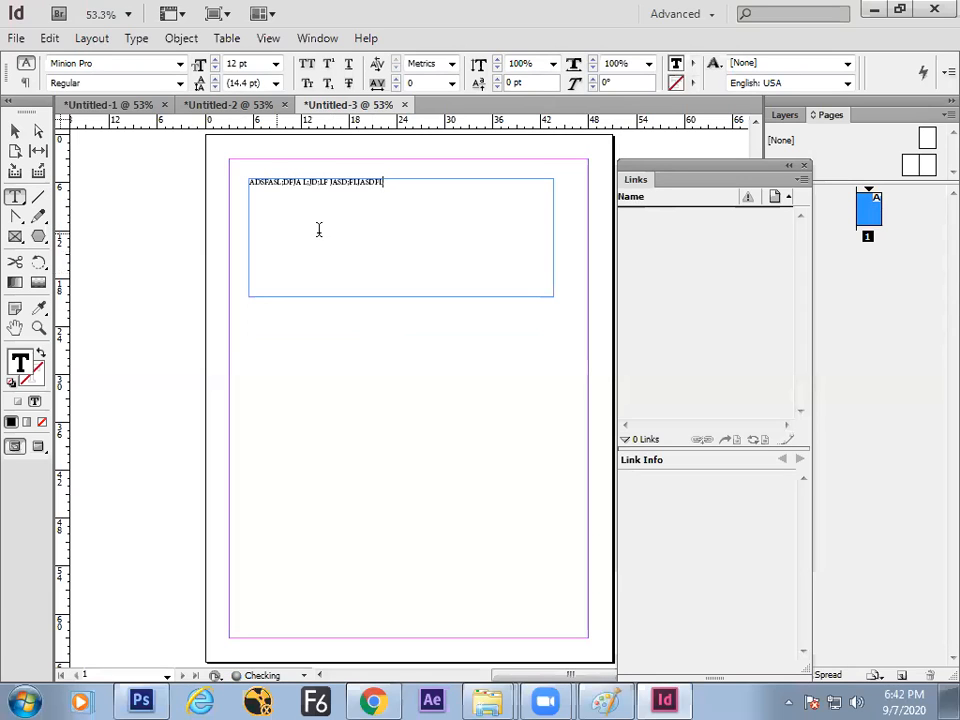
Step: Clear the sample text, fill the frame with placeholder text and deselect it
key(ctrl+a)
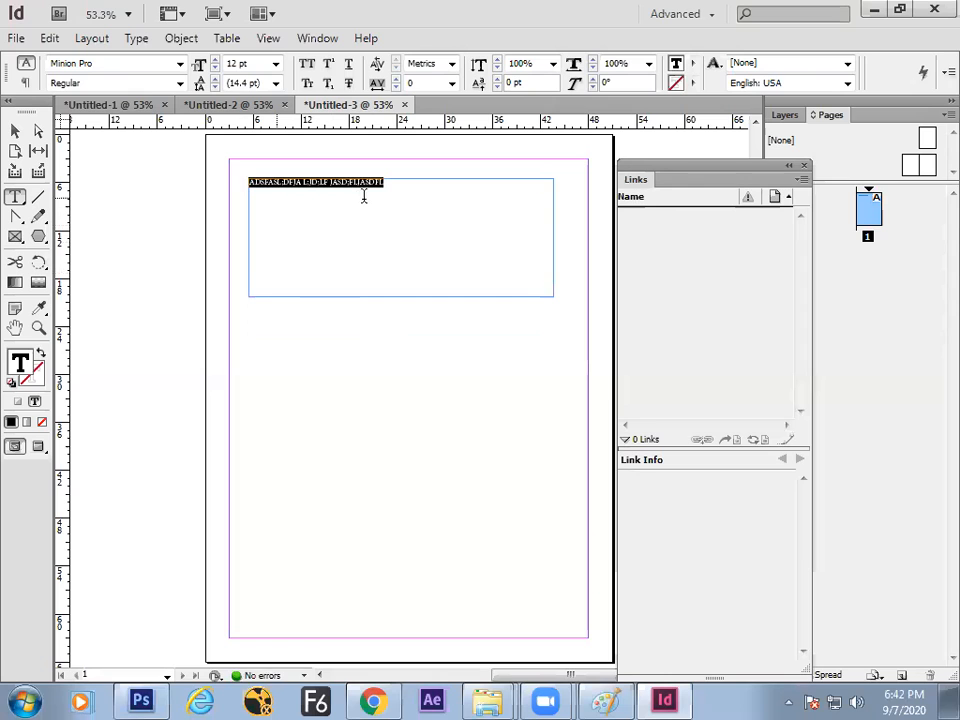
key(BackSpace)
right_click(341, 229)
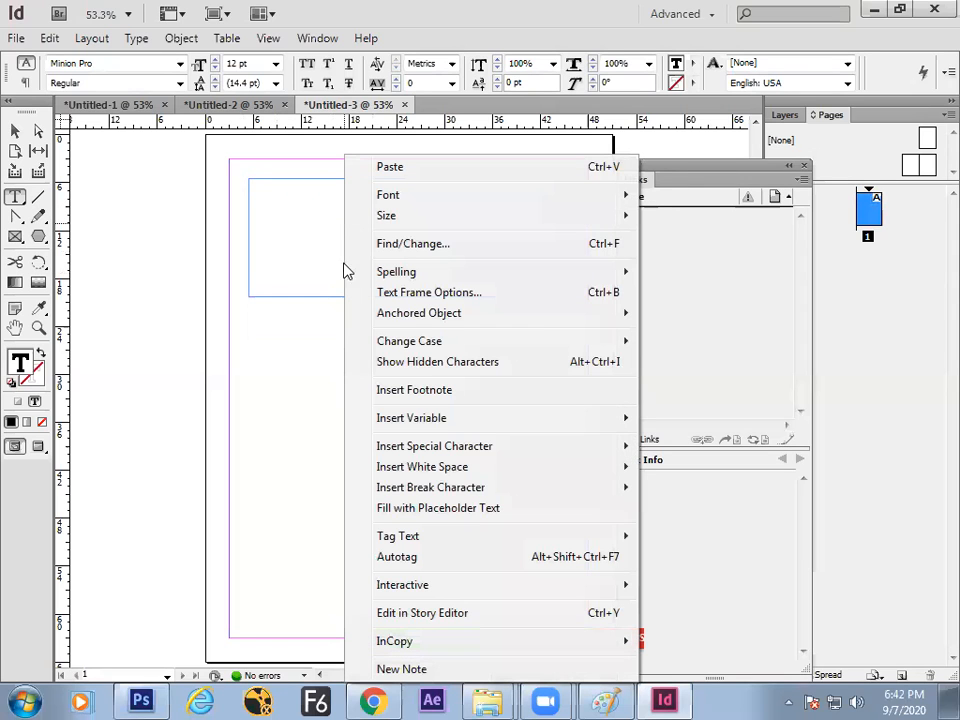
click(390, 515)
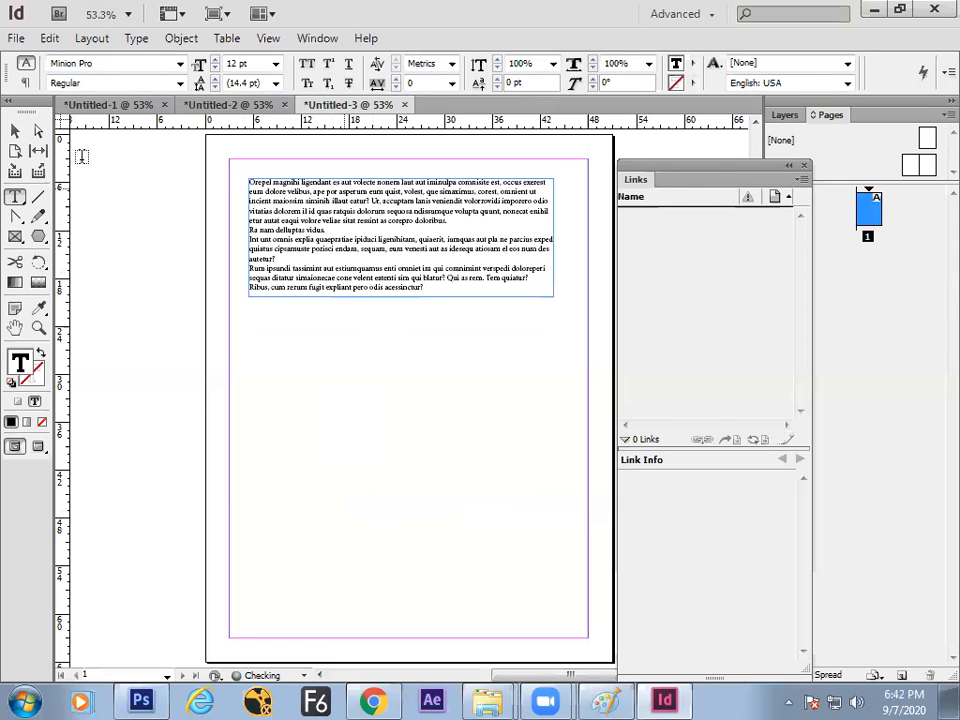
click(15, 132)
click(288, 387)
Step: Switch to Paint, draw a vertical divider beside the gap tool notes and handwrite a boxed "Drag & Type" heading past it
click(605, 700)
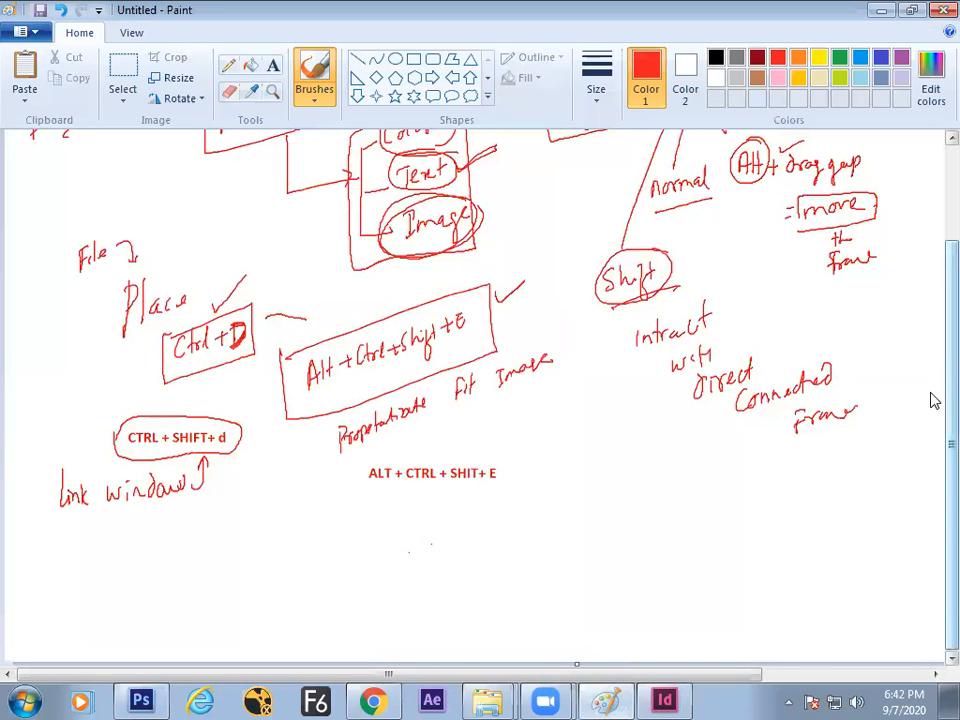
scroll(936, 401, up, 3)
scroll(936, 401, down, 2)
mouse_move(429, 673)
mouse_down()
mouse_move(553, 671)
mouse_move(594, 660)
mouse_up()
scroll(935, 360, down, 1)
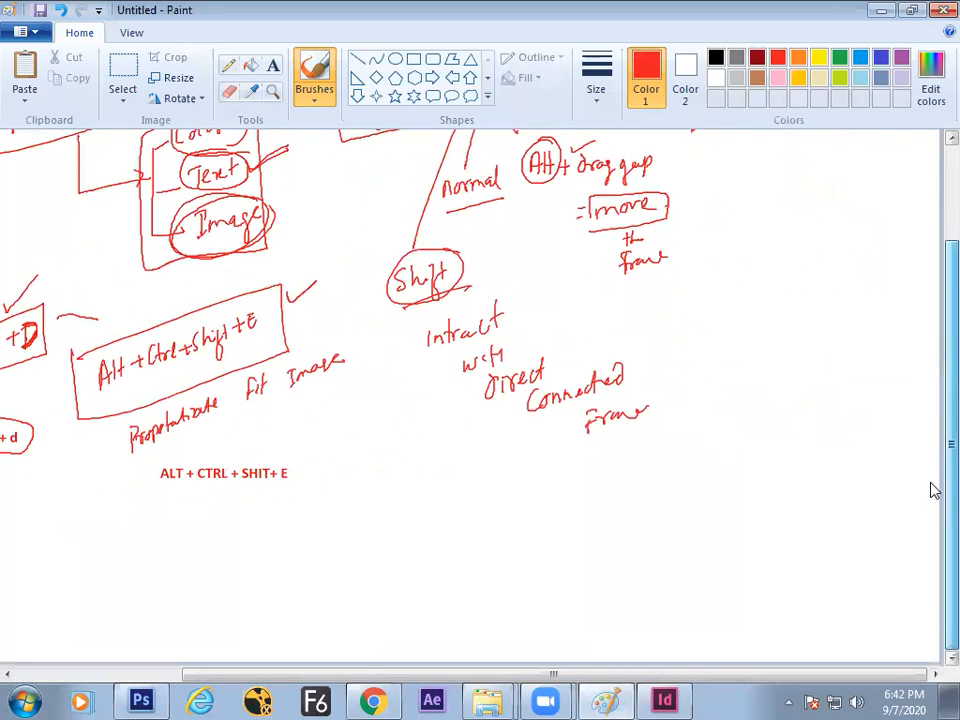
drag(717, 197, 720, 345)
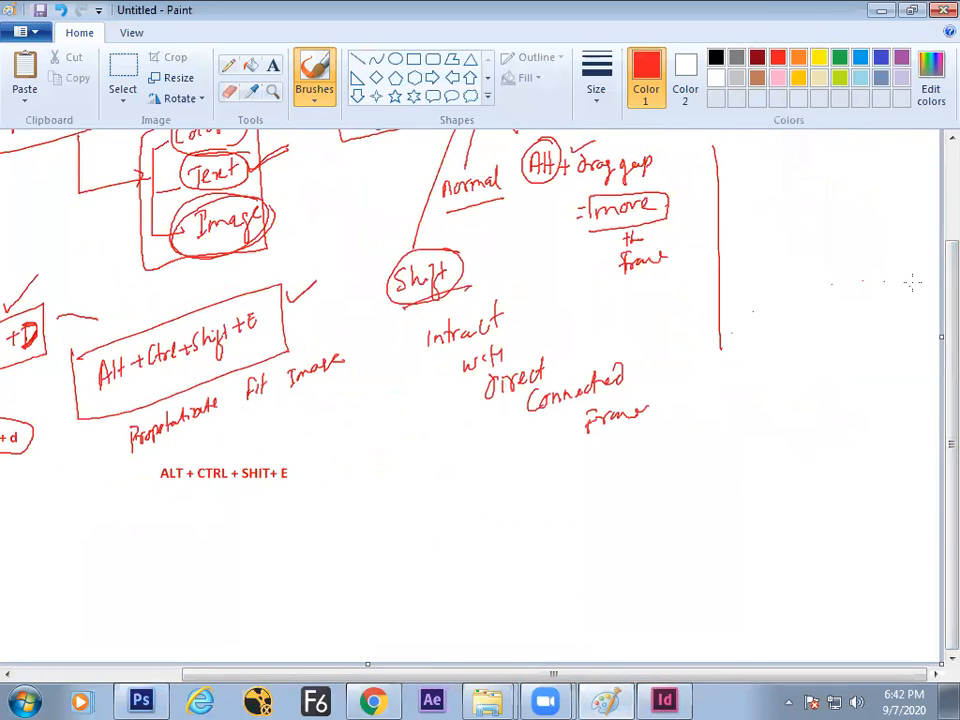
scroll(934, 180, up, 5)
drag(712, 155, 720, 305)
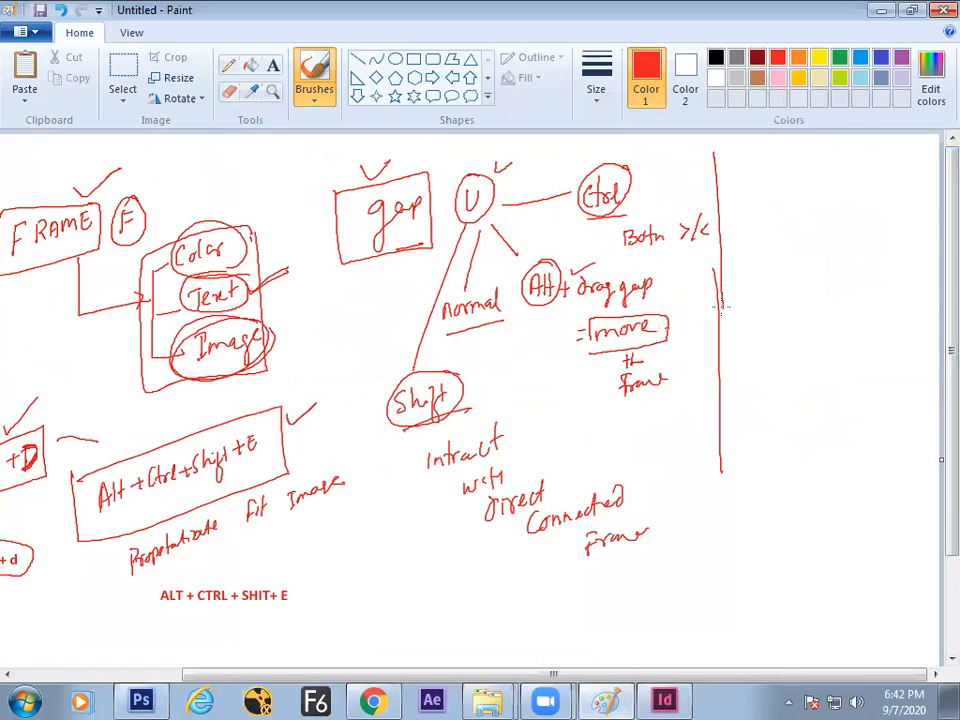
mouse_move(745, 181)
mouse_down()
mouse_move(779, 175)
mouse_move(782, 205)
mouse_up()
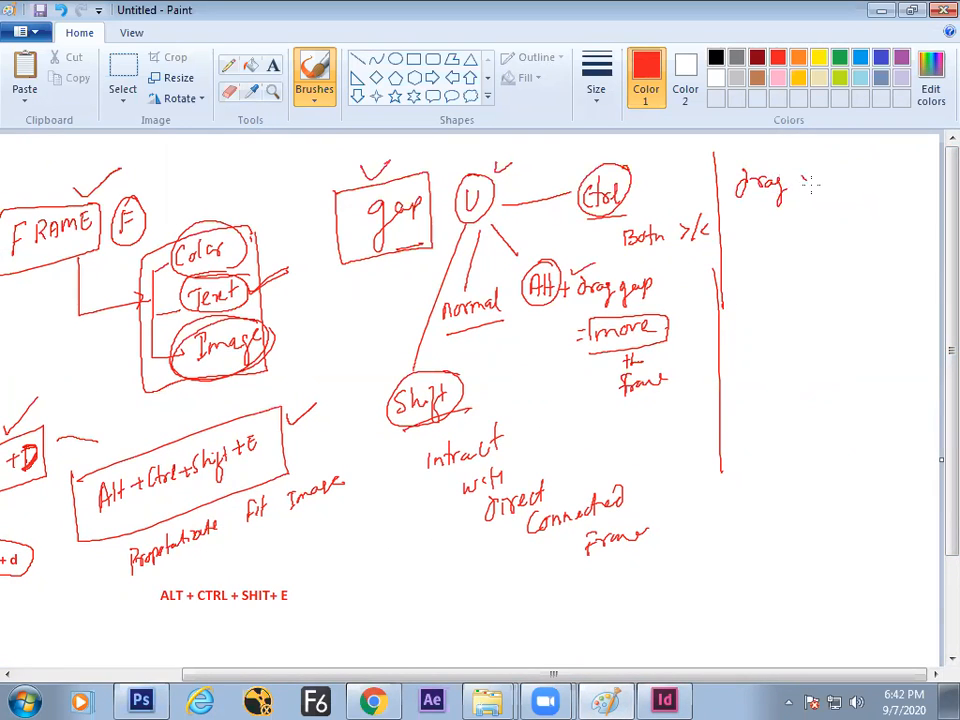
drag(857, 172, 873, 173)
mouse_move(740, 212)
mouse_down()
mouse_move(875, 207)
mouse_move(895, 155)
mouse_move(749, 137)
mouse_move(733, 150)
mouse_move(727, 214)
mouse_up()
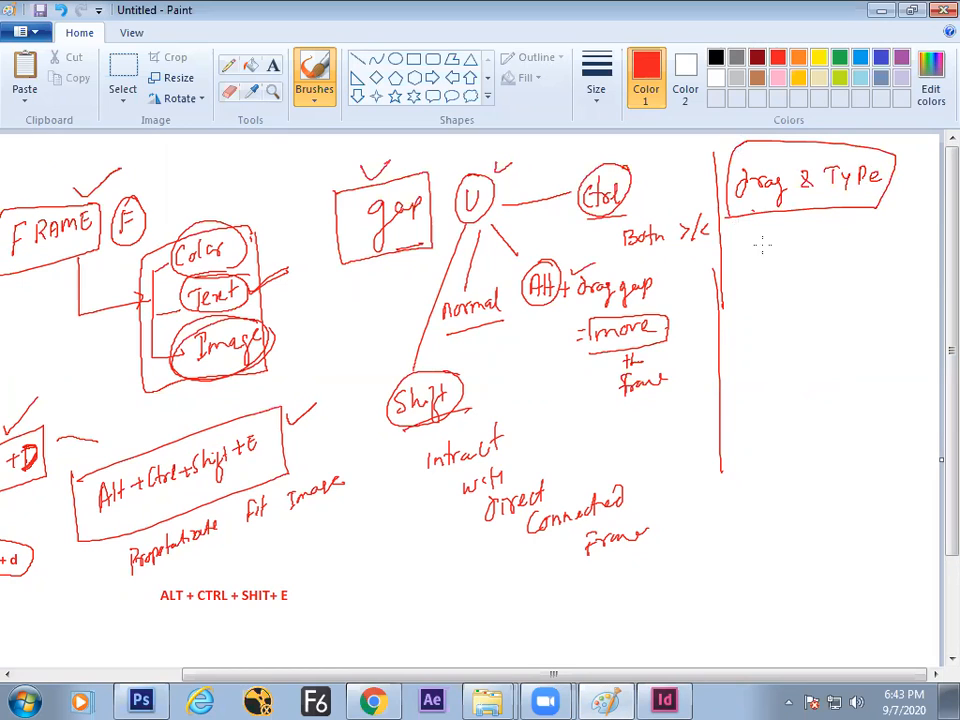
Step: Add branches for "Normal Type" and a boxed "Placeholder Text" under the "Drag & Type" heading, with "R-C" above the box
mouse_move(750, 291)
mouse_down()
mouse_move(762, 273)
mouse_move(774, 284)
mouse_up()
mouse_move(777, 292)
mouse_down()
mouse_move(785, 283)
mouse_move(786, 348)
mouse_move(808, 317)
mouse_up()
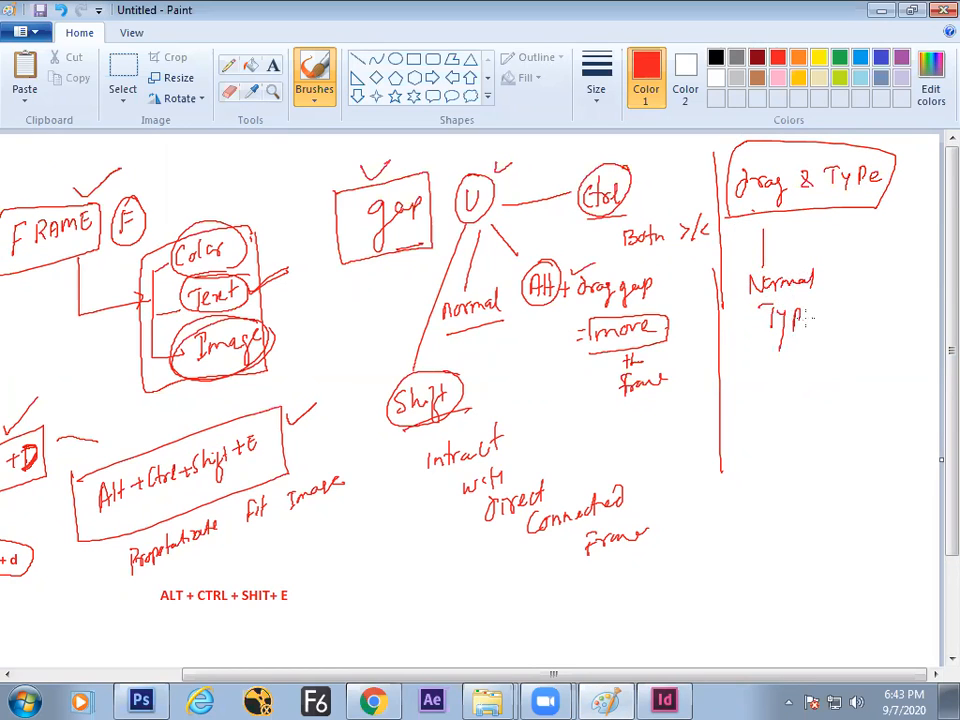
mouse_move(844, 214)
mouse_down()
mouse_move(839, 346)
mouse_move(822, 384)
mouse_move(889, 370)
mouse_move(890, 356)
mouse_move(892, 374)
mouse_move(921, 366)
mouse_up()
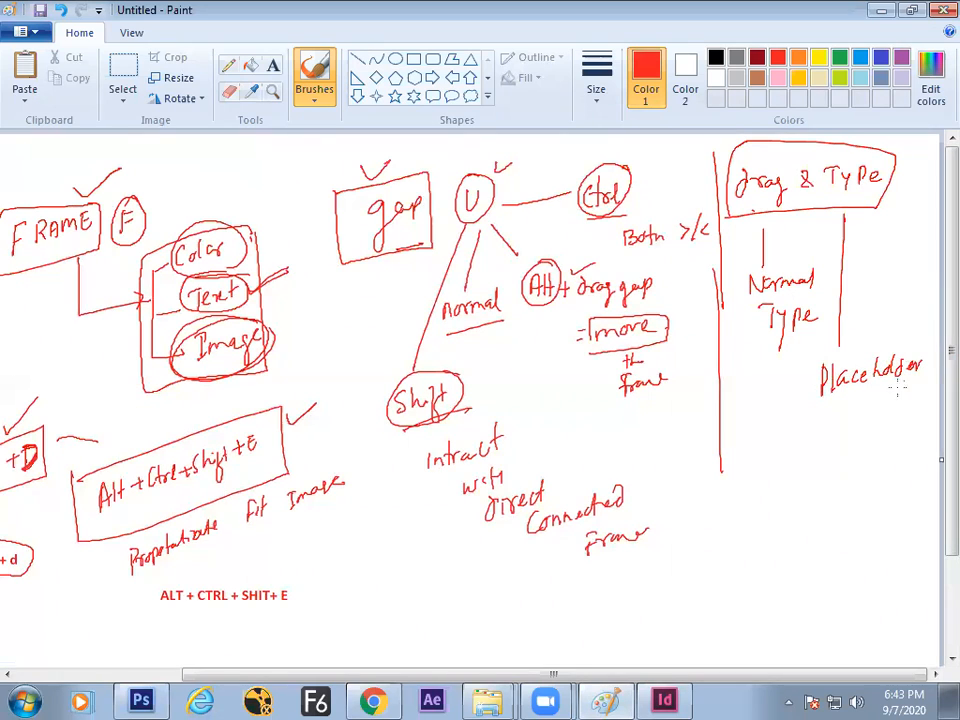
drag(866, 418, 900, 407)
mouse_move(808, 352)
mouse_down()
mouse_move(923, 353)
mouse_move(916, 451)
mouse_move(802, 450)
mouse_move(801, 358)
mouse_up()
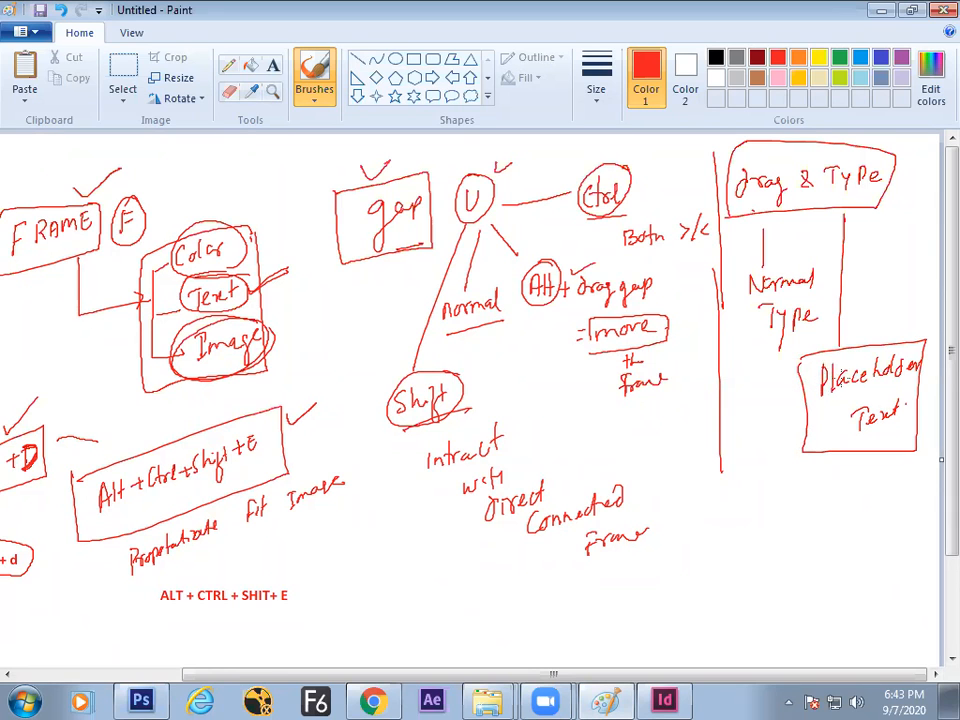
drag(866, 312, 871, 327)
Step: Switch to InDesign, draw a second text frame about 36p7.5 by 15p3 below the first, and fill it with placeholder text
key(alt+Tab)
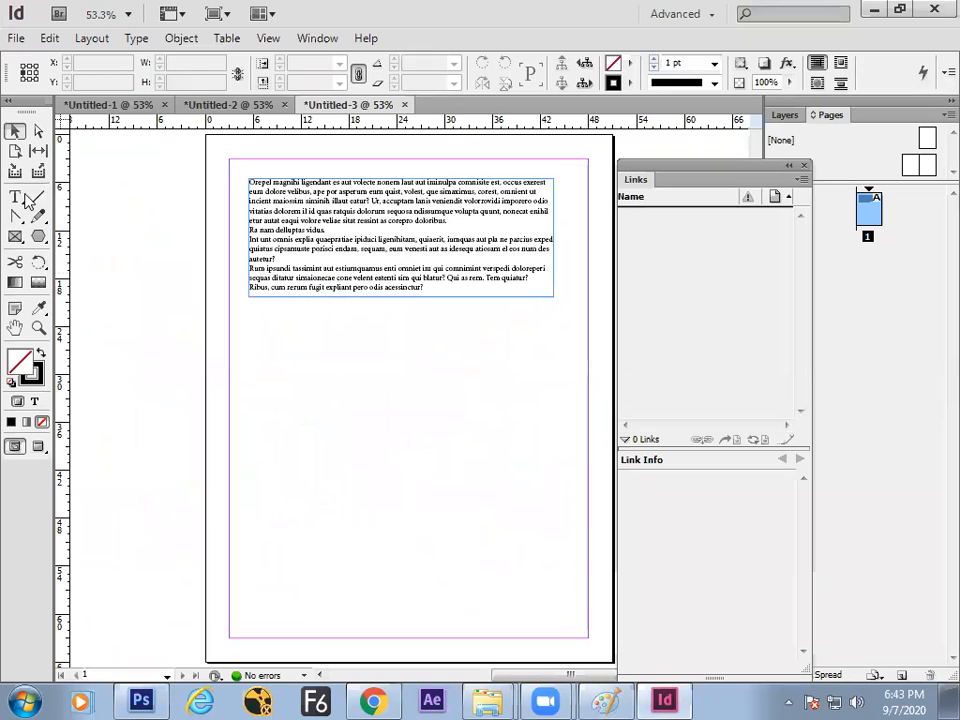
click(16, 198)
drag(255, 328, 548, 450)
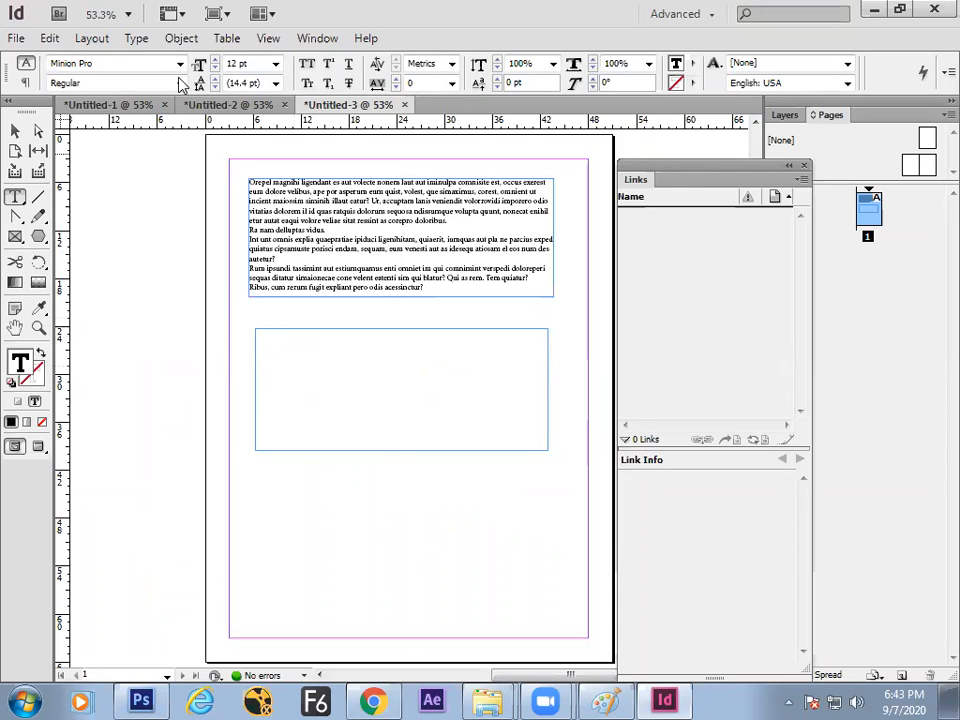
click(142, 40)
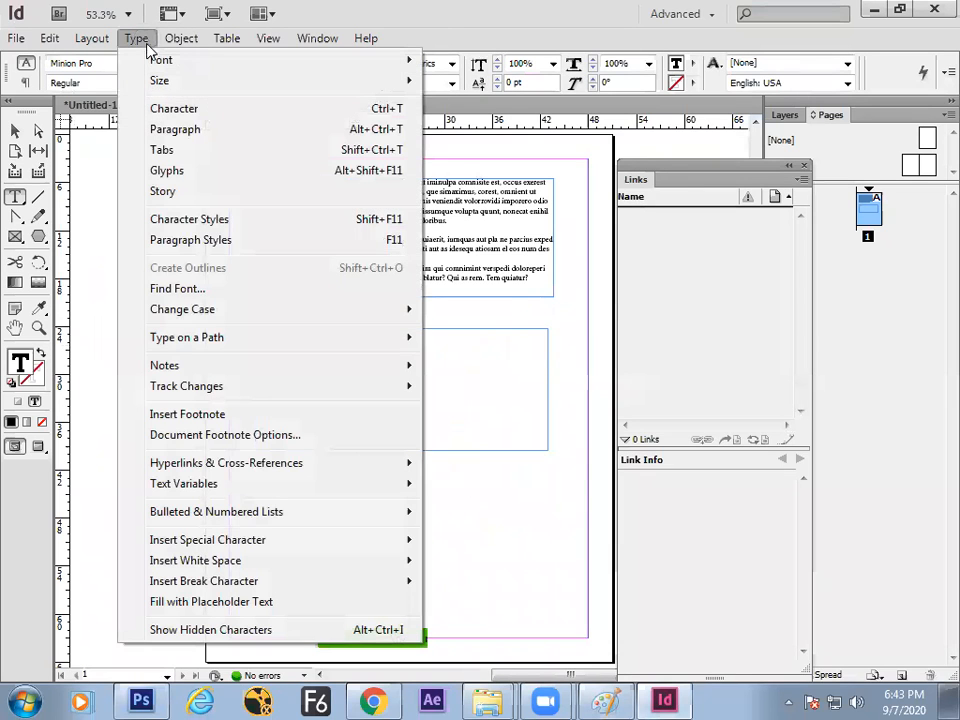
click(205, 604)
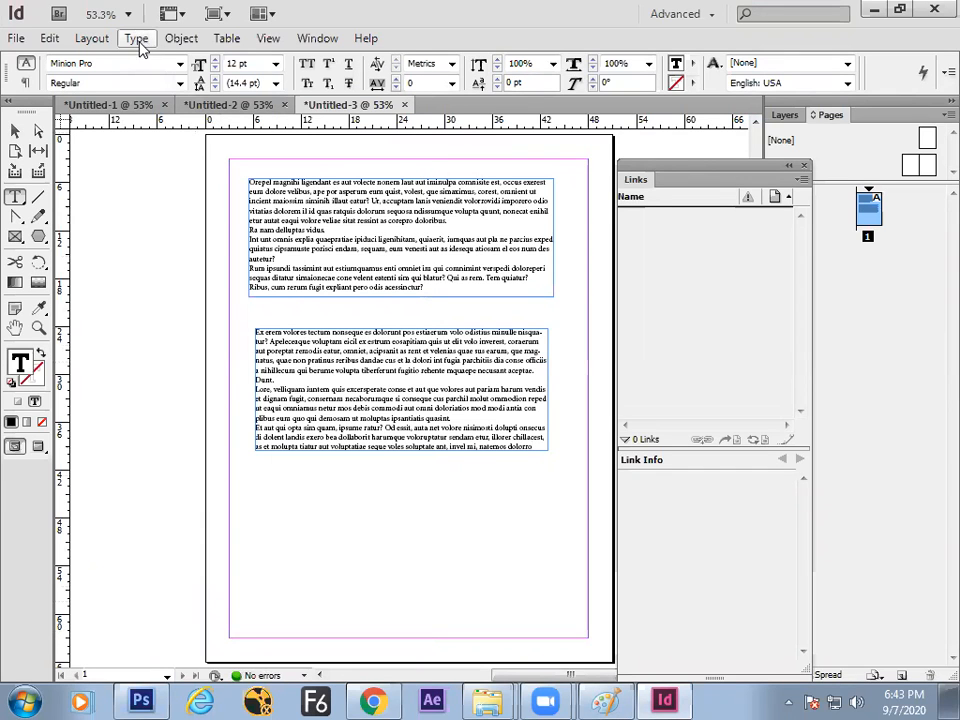
Step: Switch to Paint, add "Fill" before "Placeholder Text" and write "Type menu" below the box with an arrow pointing to it
key(alt+Tab)
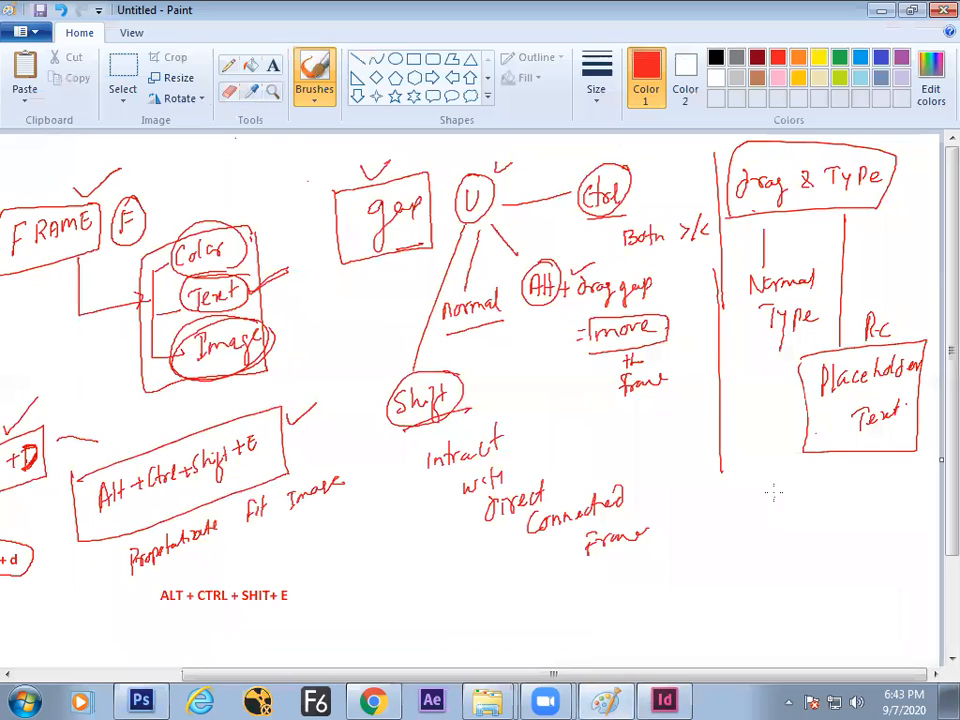
mouse_move(797, 496)
mouse_down()
mouse_move(827, 496)
mouse_move(840, 500)
mouse_move(853, 464)
mouse_up()
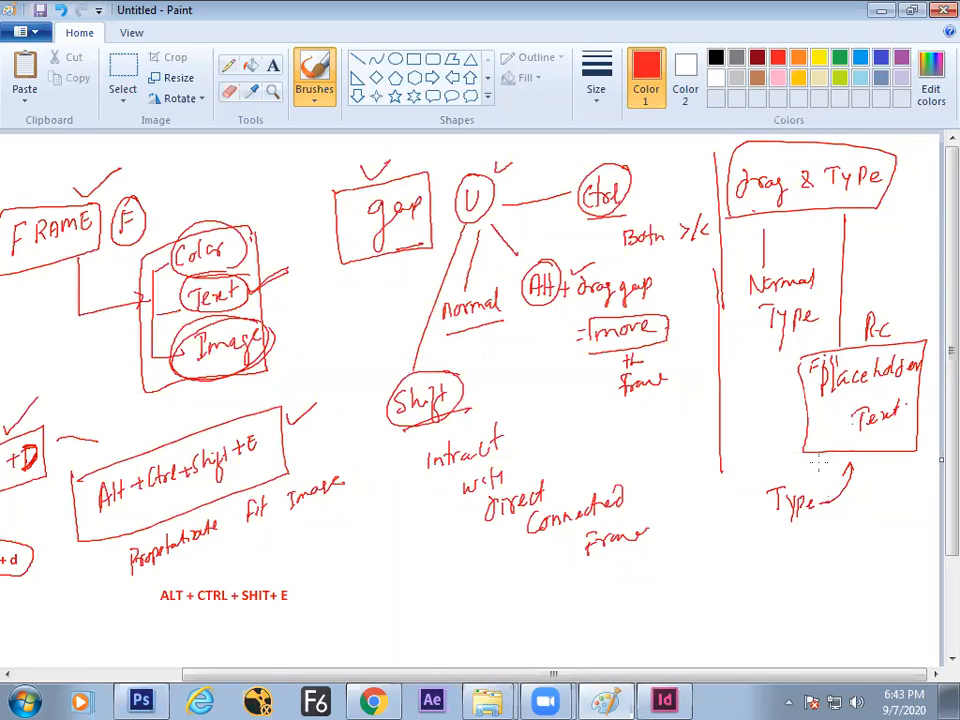
drag(783, 542, 816, 530)
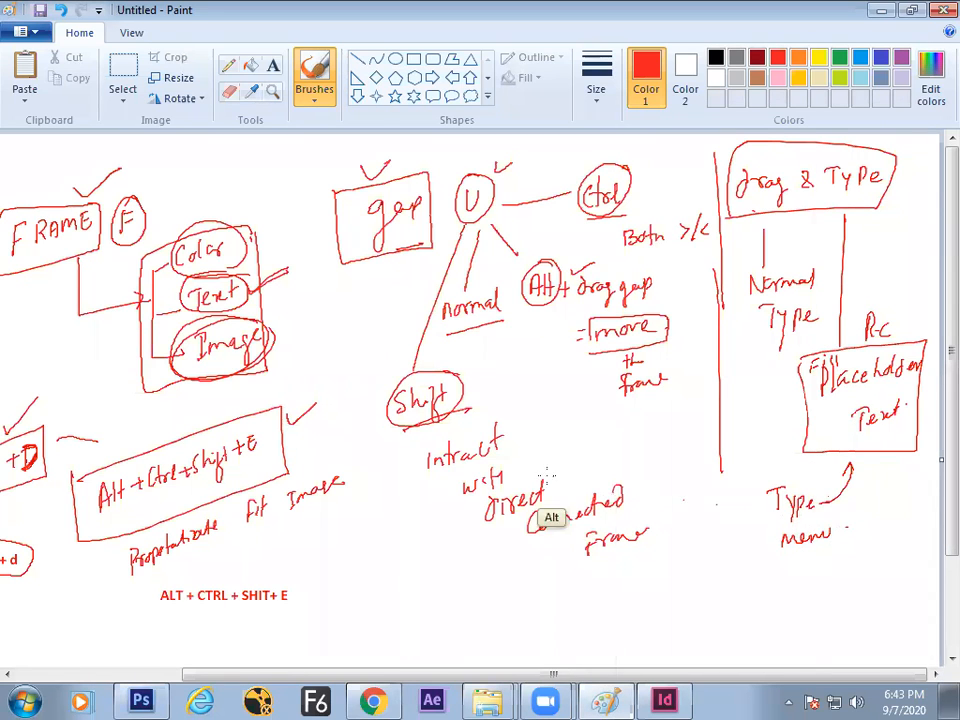
Step: Switch to InDesign and move the lower text frame to align its left edge with the upper frame at X 5p6
key(alt+Tab)
click(19, 130)
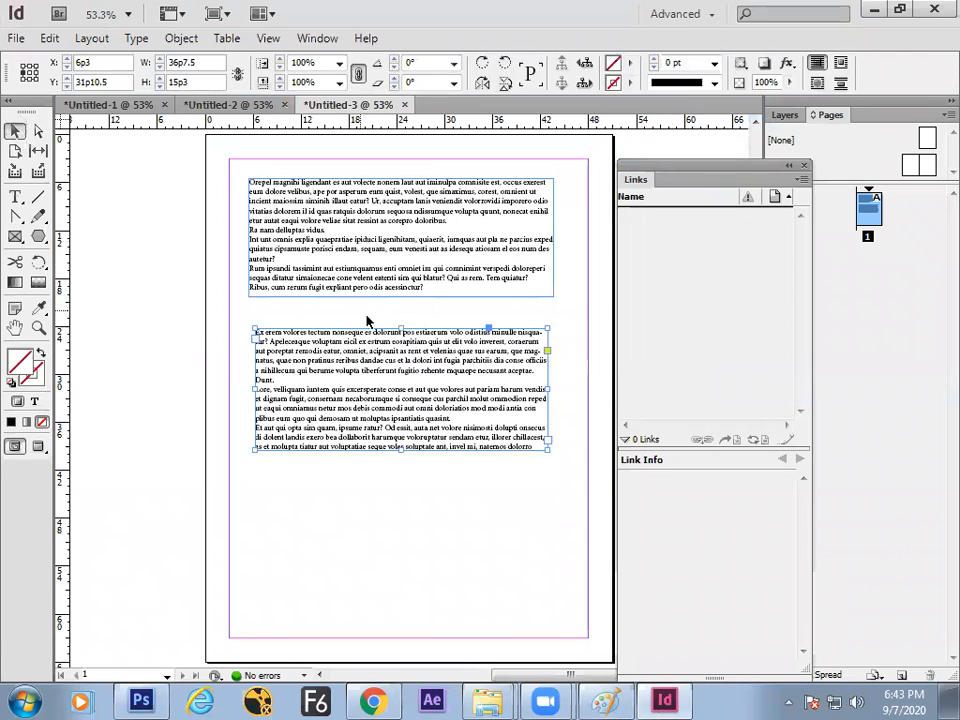
mouse_move(368, 374)
mouse_down()
mouse_move(370, 348)
mouse_move(356, 367)
mouse_up()
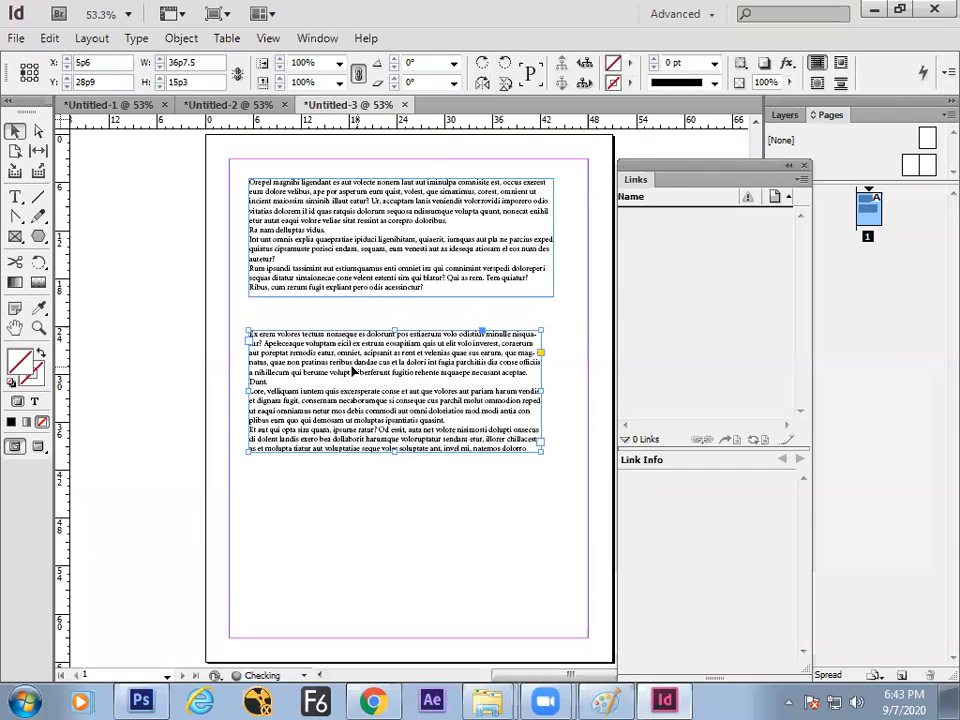